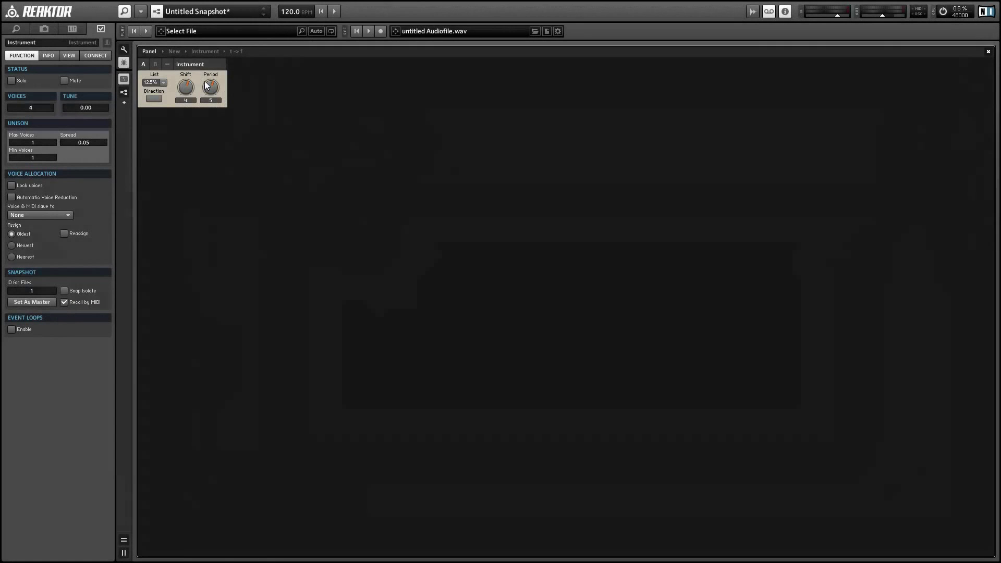
# Step: Adjust the Shift and Period knobs and switch the Direction button on
pyautogui.click(213, 89)
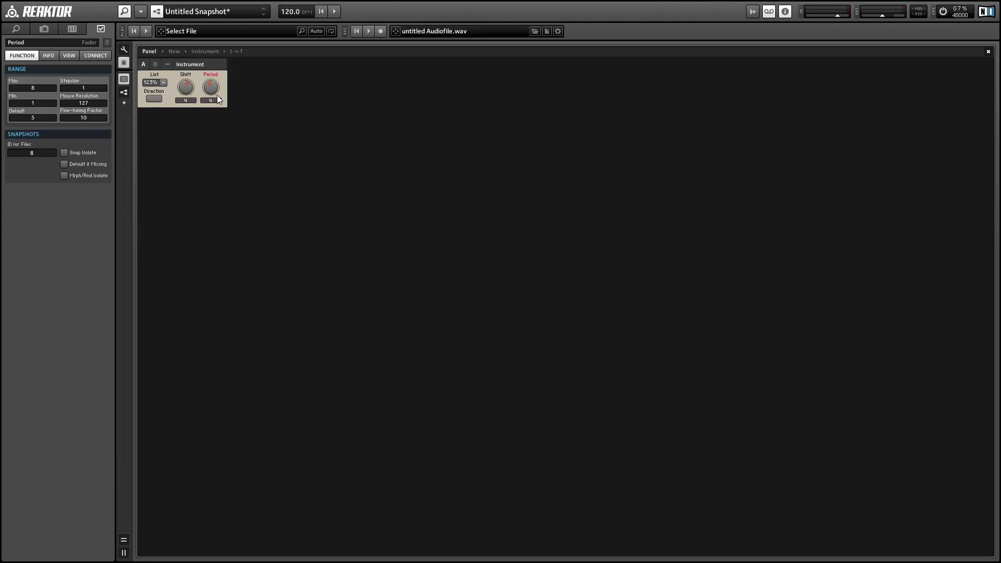
pyautogui.moveTo(186, 88); pyautogui.dragTo(191, 94)
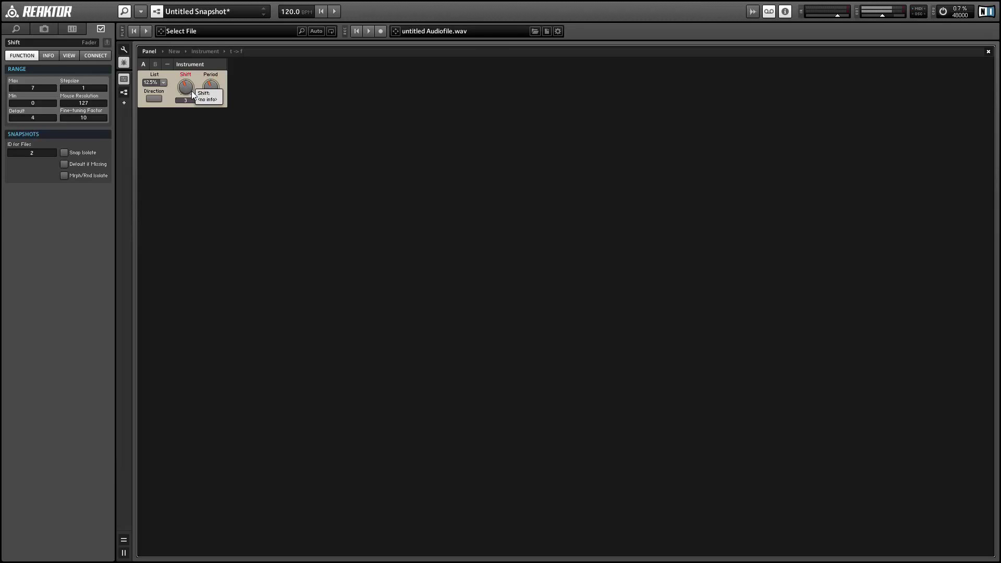
pyautogui.moveTo(216, 93); pyautogui.dragTo(221, 103)
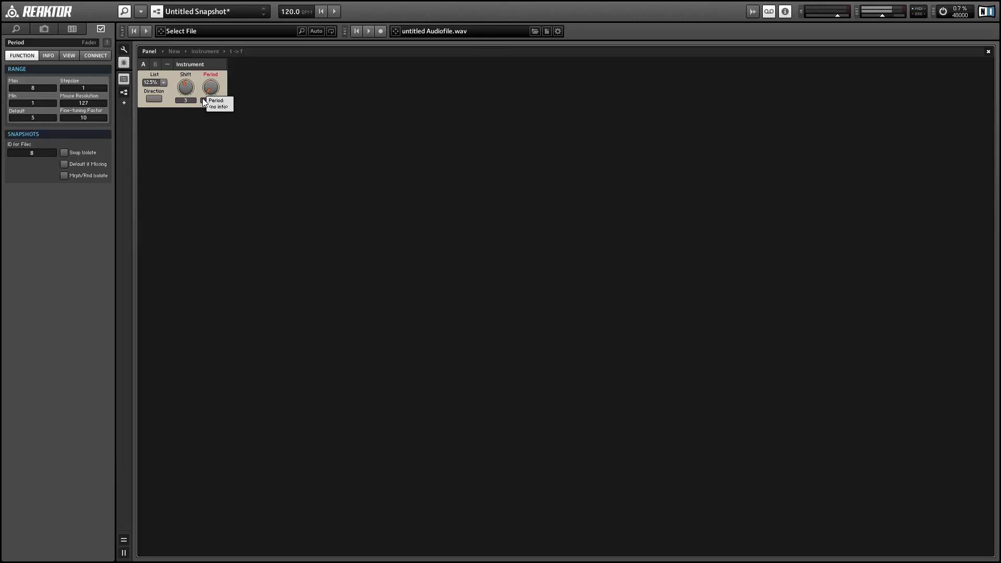
pyautogui.click(155, 99)
pyautogui.click(188, 89)
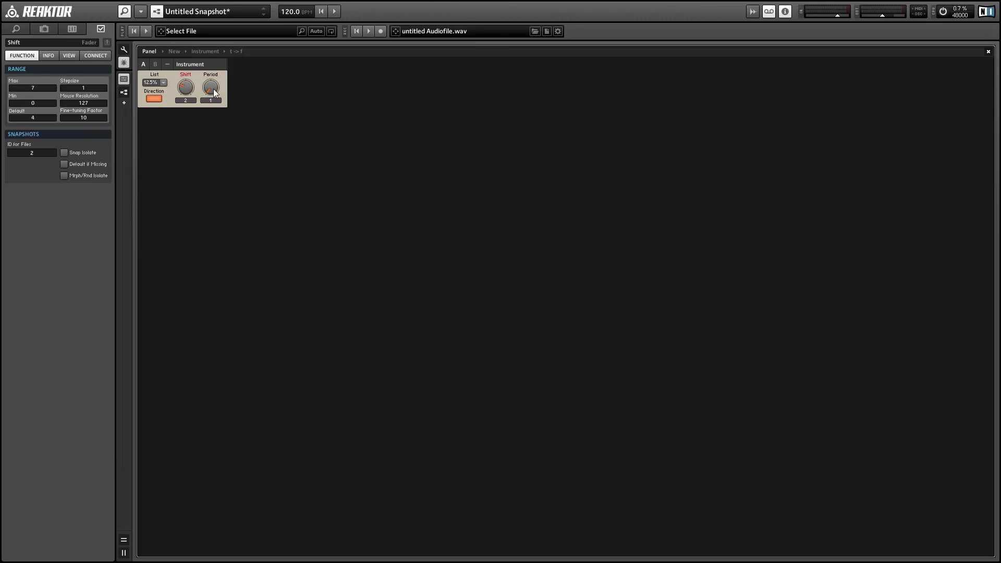
pyautogui.moveTo(214, 93); pyautogui.dragTo(212, 74)
# Step: Choose the 25% pulse width from the List dropdown
pyautogui.click(154, 82)
pyautogui.click(154, 90)
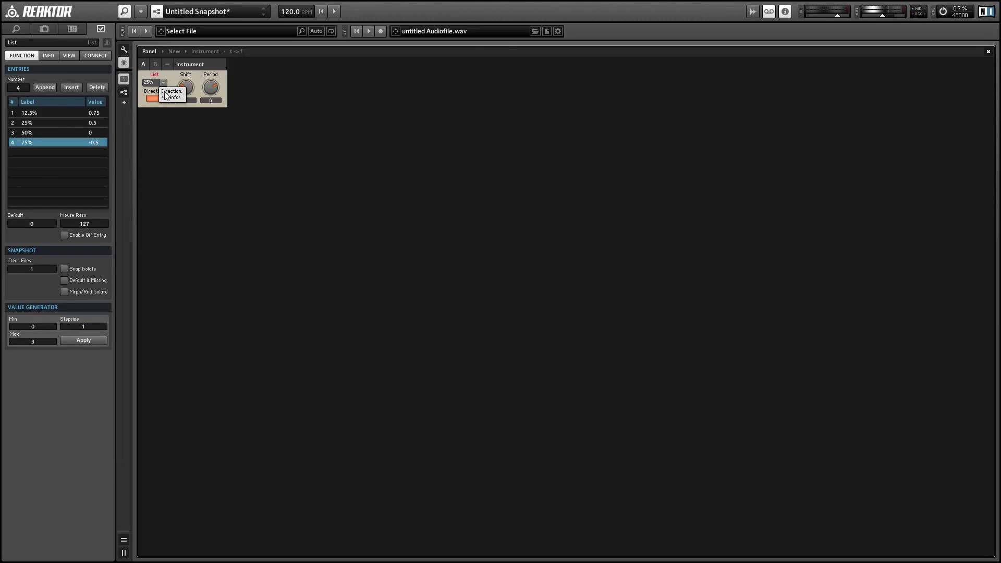
pyautogui.click(189, 123)
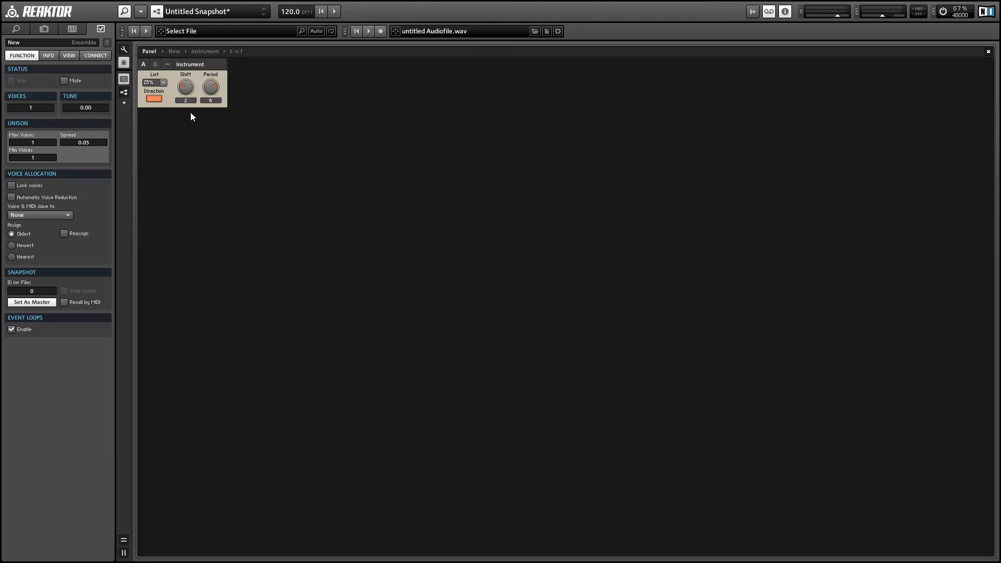
# Step: Start a new ensemble from the main menu and answer the save prompt
pyautogui.click(140, 11)
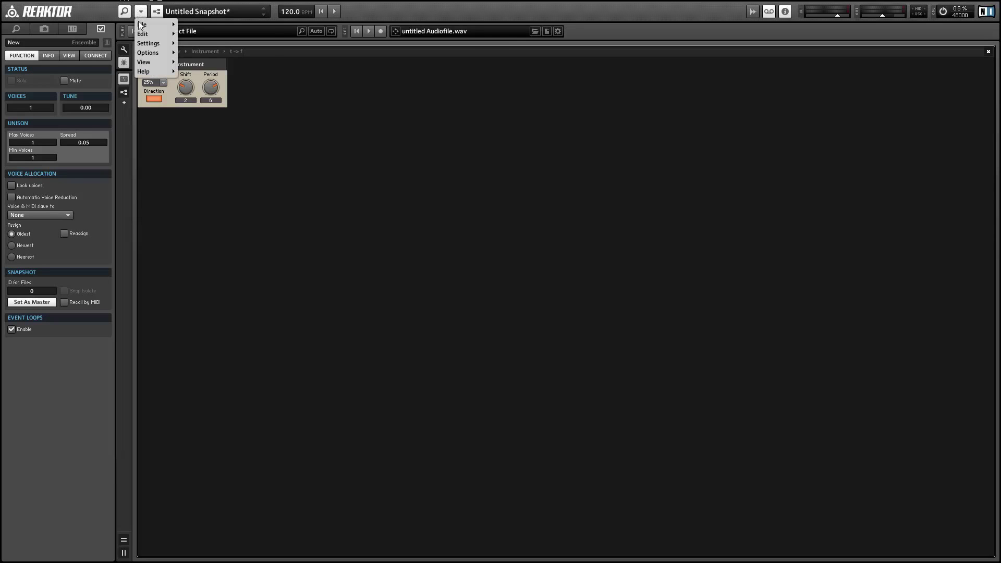
pyautogui.moveTo(151, 25)
pyautogui.click(224, 26)
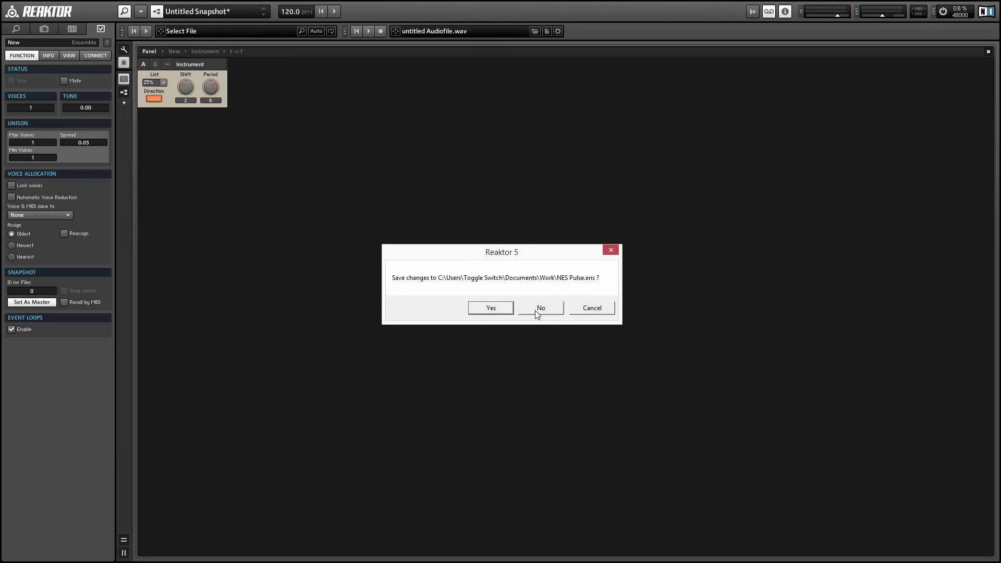
pyautogui.click(494, 309)
# Step: Inside the Instrument structure, delete the L/R inputs and move the L/R outputs right
pyautogui.doubleClick(176, 72)
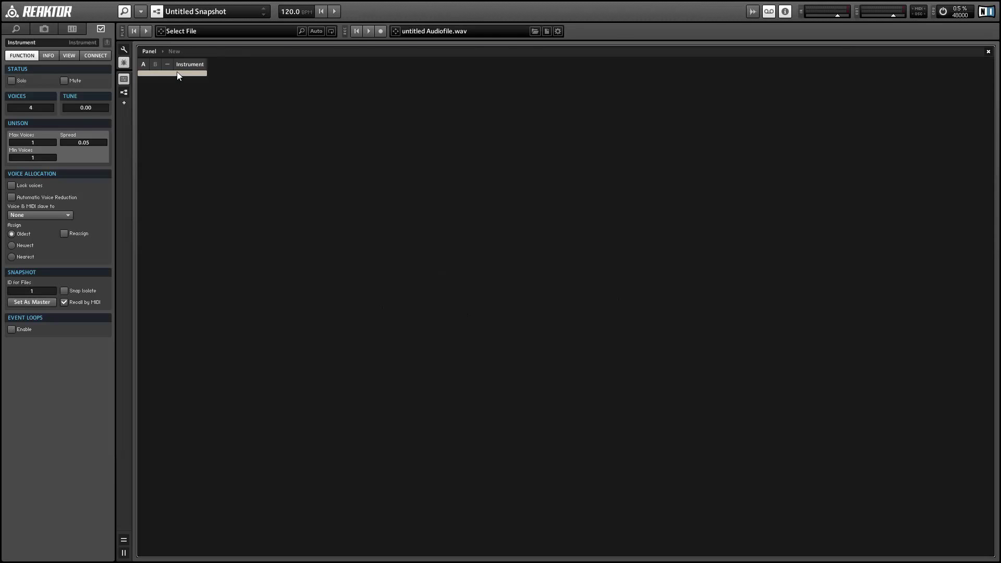
pyautogui.moveTo(178, 121); pyautogui.dragTo(130, 163)
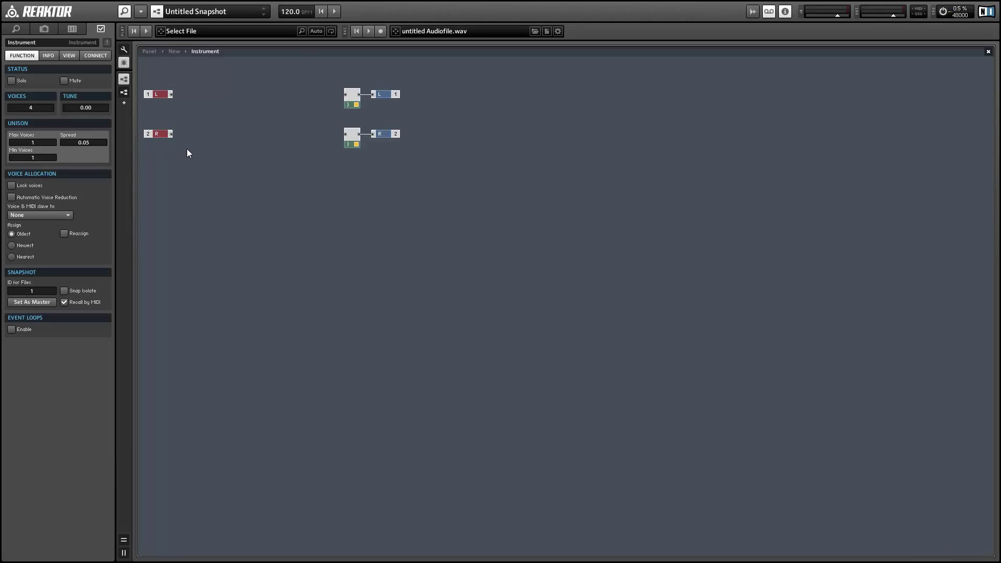
pyautogui.press('Delete')
pyautogui.moveTo(308, 86); pyautogui.dragTo(365, 157)
pyautogui.press('Delete')
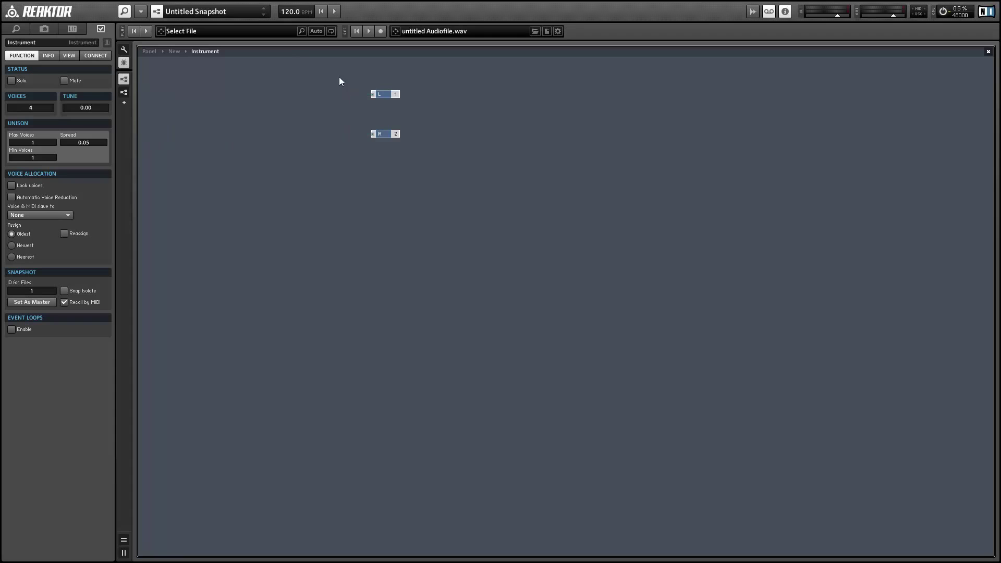
pyautogui.moveTo(339, 78); pyautogui.dragTo(492, 160)
pyautogui.moveTo(566, 178); pyautogui.dragTo(747, 239)
pyautogui.click(544, 223)
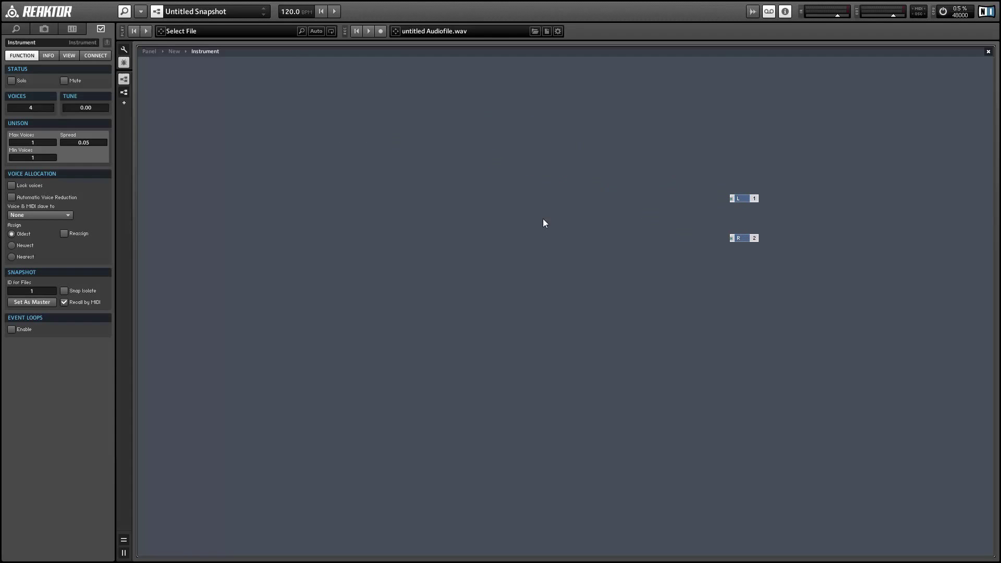
# Step: Insert a Pulse Sync oscillator and move it toward the centre
pyautogui.rightClick(412, 168)
pyautogui.moveTo(432, 171)
pyautogui.moveTo(557, 240)
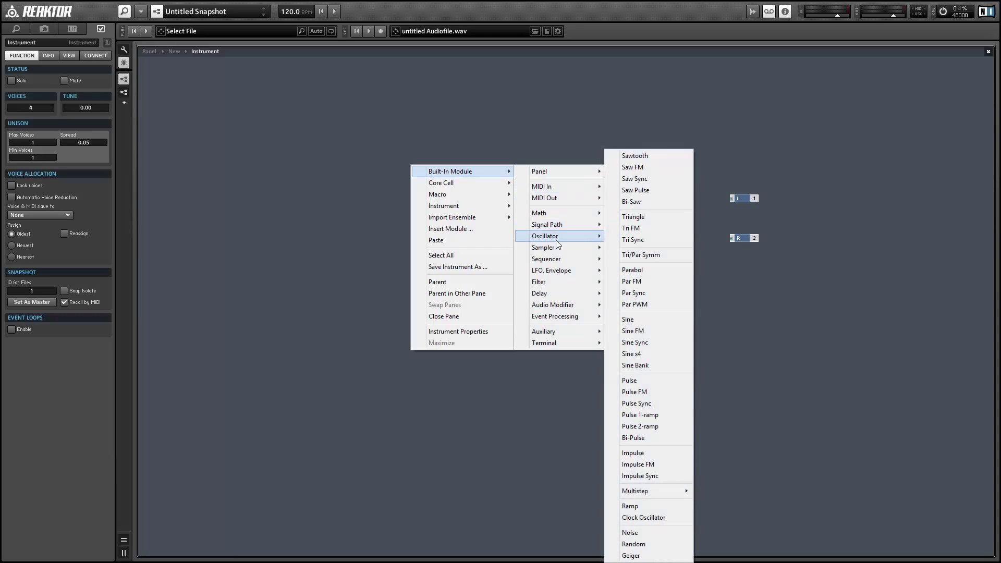
pyautogui.click(661, 403)
pyautogui.moveTo(451, 223); pyautogui.dragTo(517, 229)
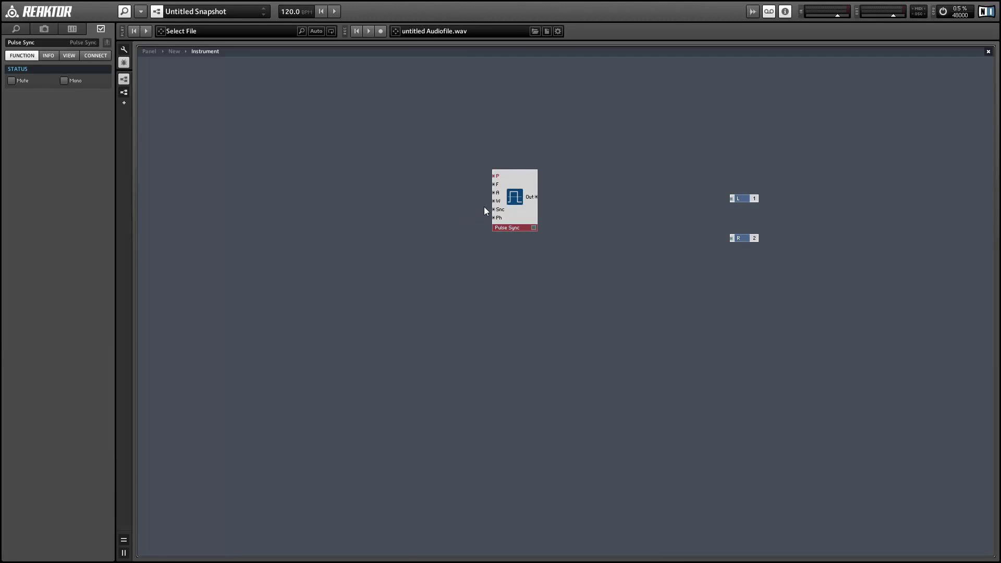
# Step: Create a constant wired into Pulse Sync's A input
pyautogui.rightClick(493, 193)
pyautogui.click(514, 210)
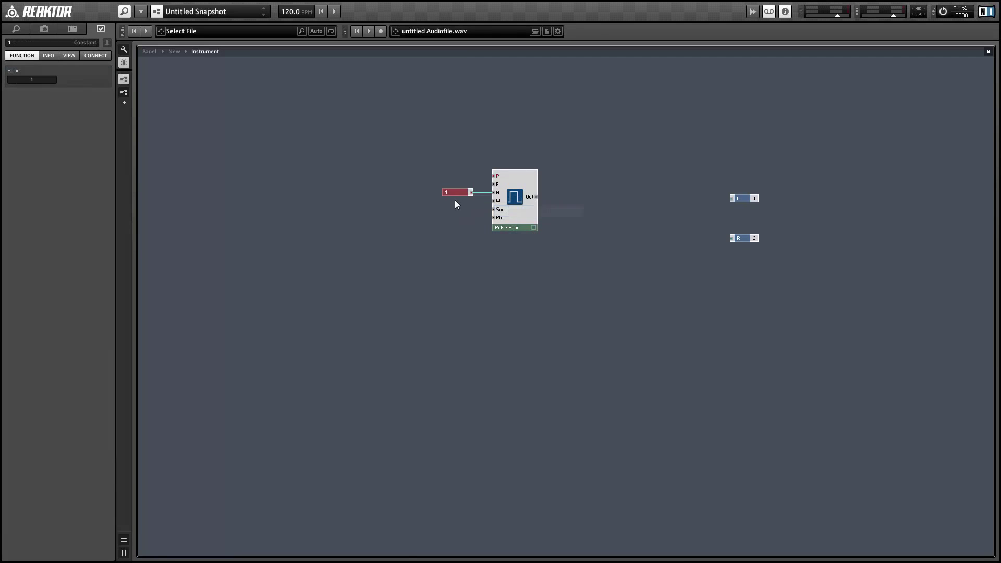
pyautogui.click(358, 187)
# Step: Add NotePitch and Gate MIDI input modules
pyautogui.rightClick(348, 167)
pyautogui.moveTo(396, 173)
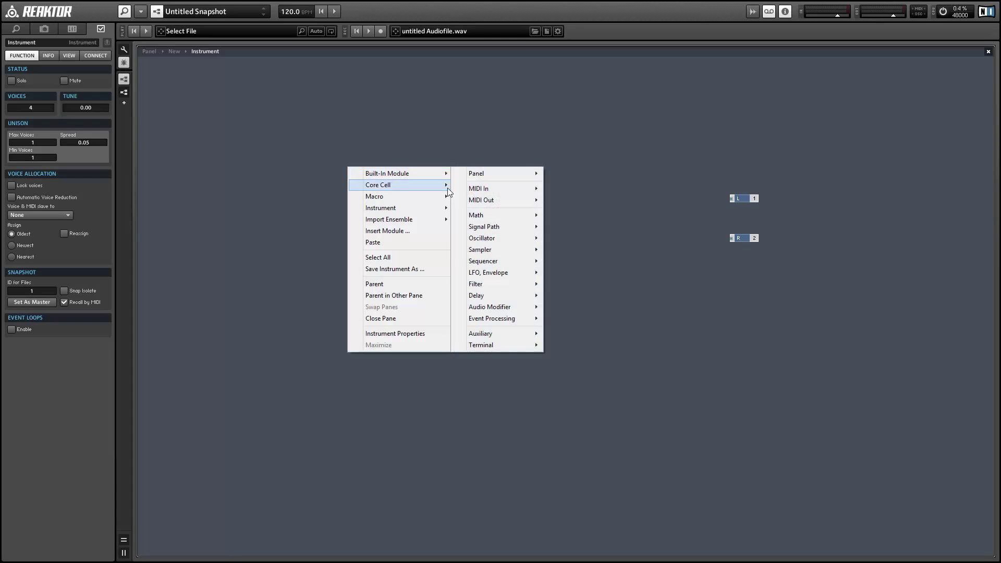
pyautogui.moveTo(485, 188)
pyautogui.click(573, 189)
pyautogui.rightClick(276, 183)
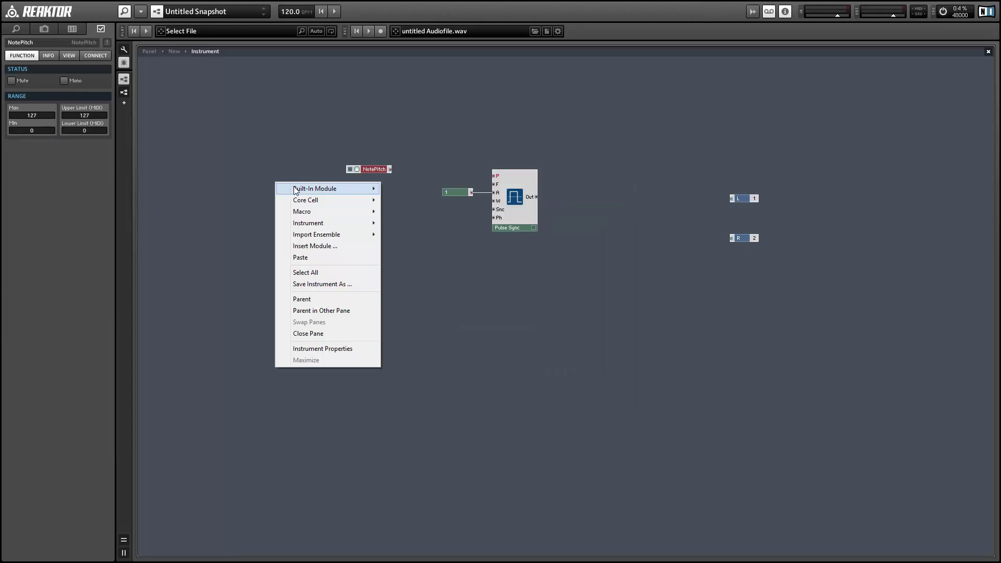
pyautogui.moveTo(319, 189)
pyautogui.moveTo(414, 208)
pyautogui.click(531, 230)
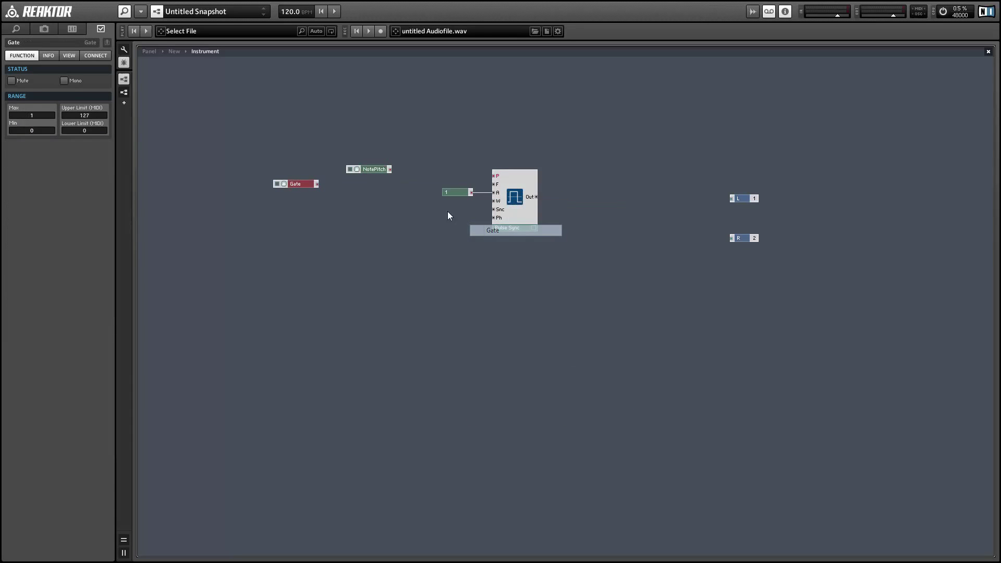
# Step: Wire NotePitch into the P input and Gate into the Snc input
pyautogui.moveTo(451, 183); pyautogui.dragTo(493, 176)
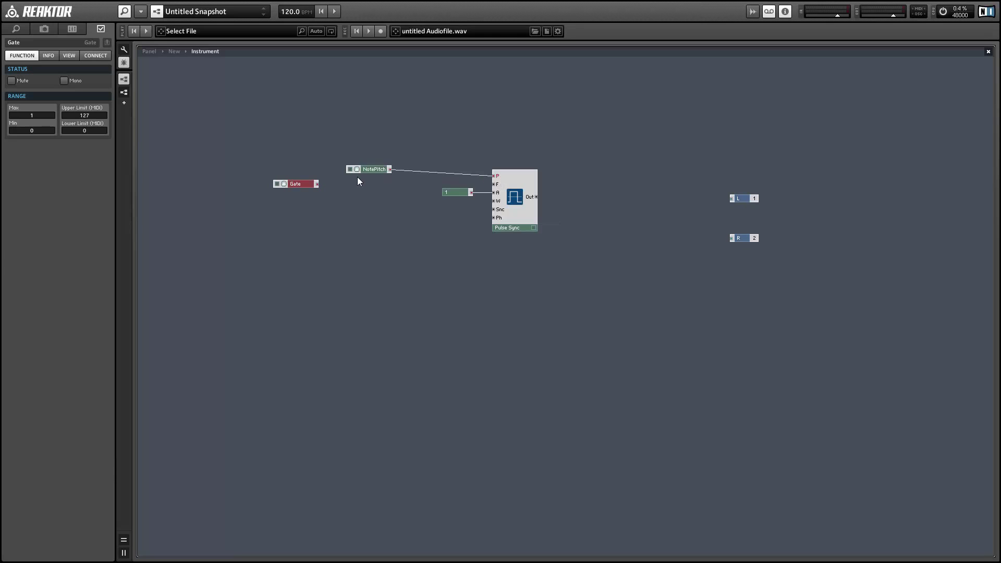
pyautogui.moveTo(358, 174); pyautogui.dragTo(439, 180)
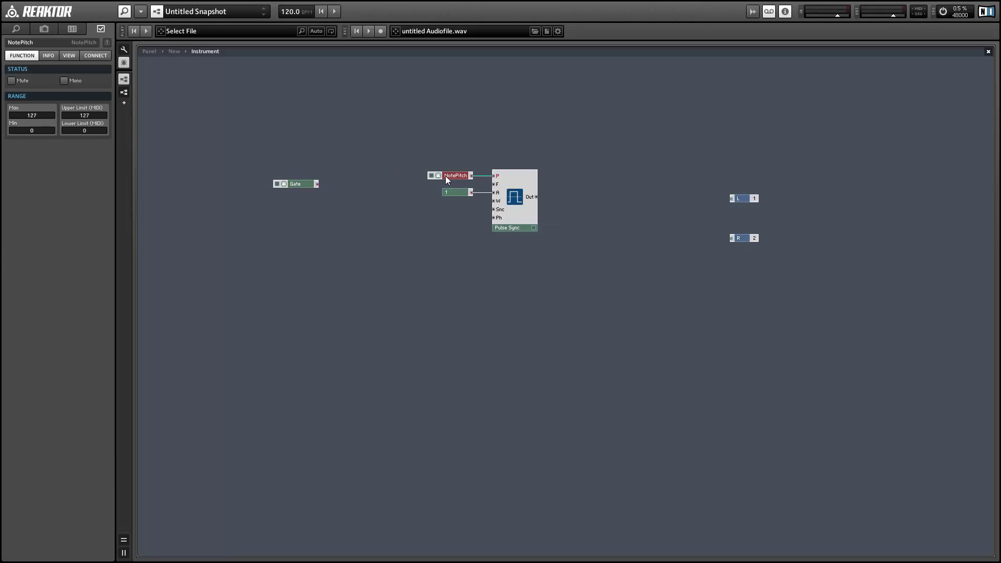
pyautogui.moveTo(317, 184); pyautogui.dragTo(493, 210)
pyautogui.moveTo(296, 184); pyautogui.dragTo(447, 211)
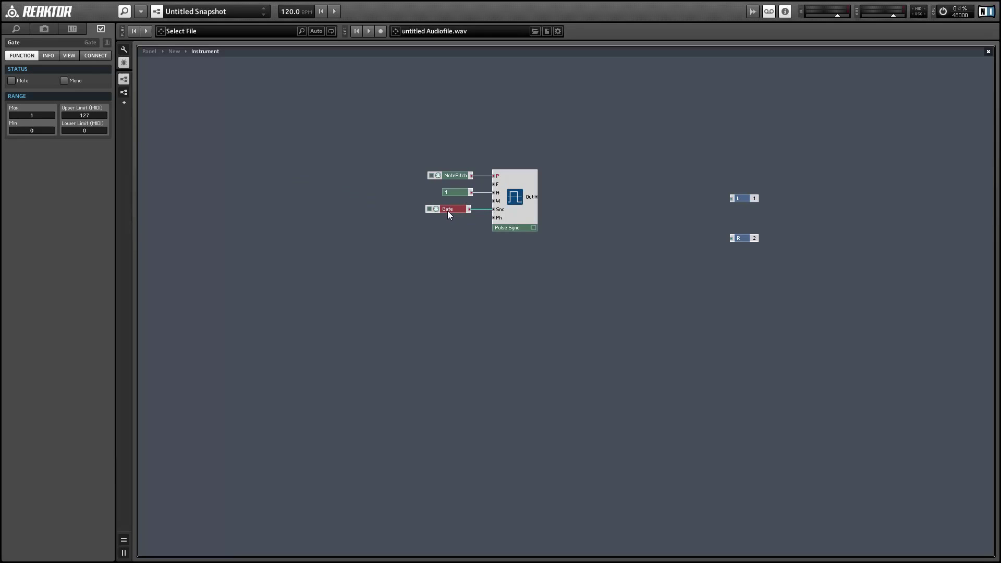
pyautogui.click(485, 203)
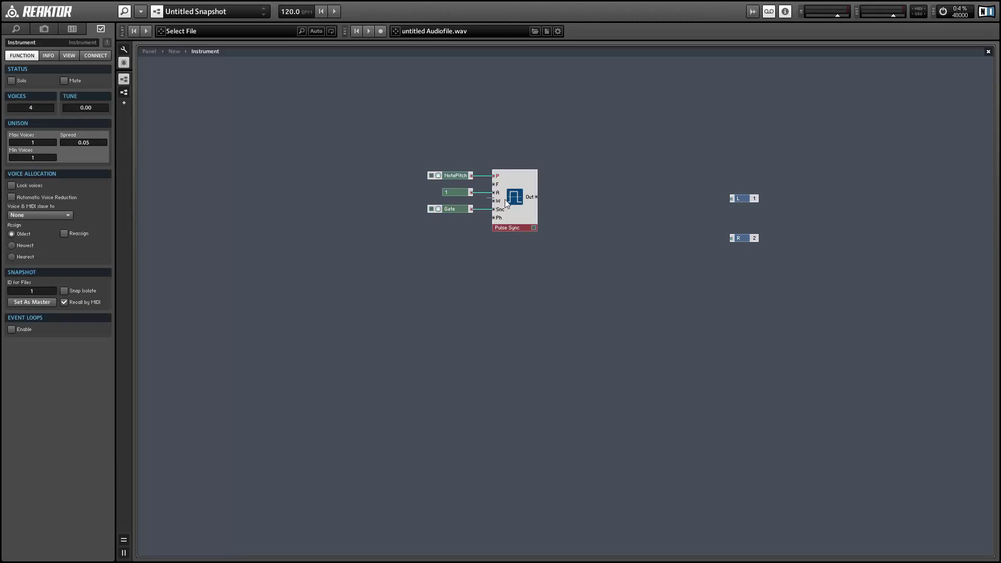
# Step: Insert a List panel control and add three more entries to it
pyautogui.rightClick(305, 164)
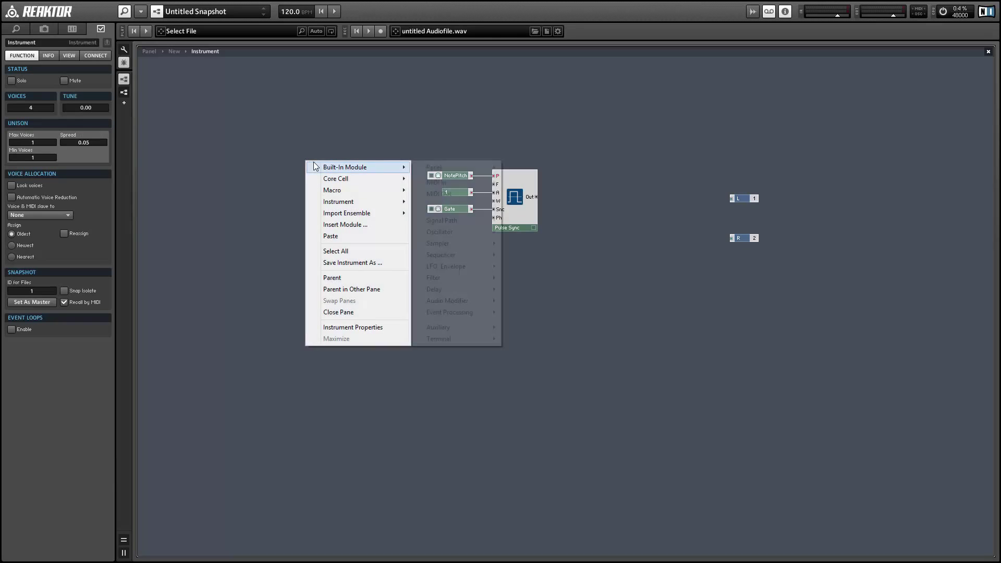
pyautogui.moveTo(337, 167)
pyautogui.moveTo(441, 168)
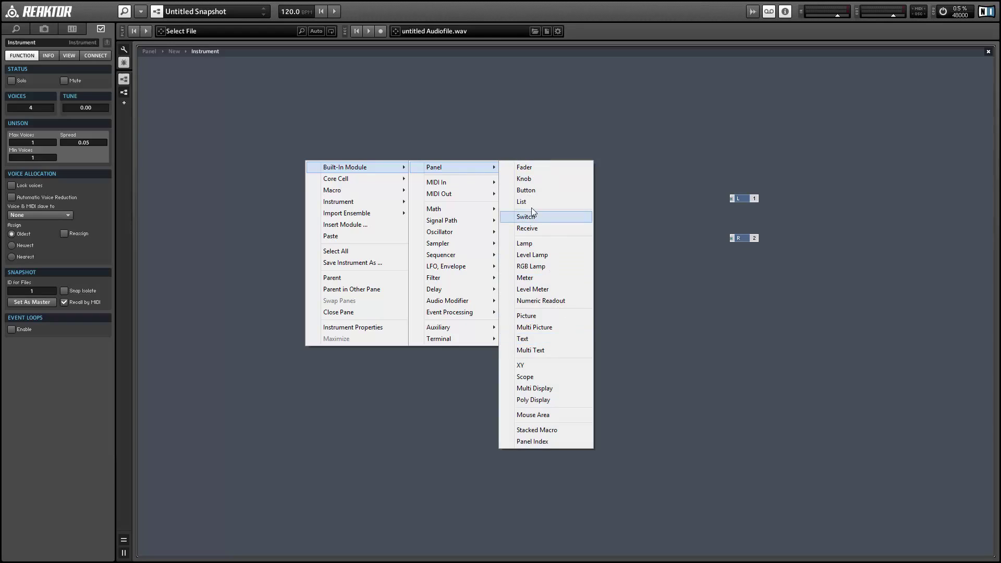
pyautogui.click(547, 202)
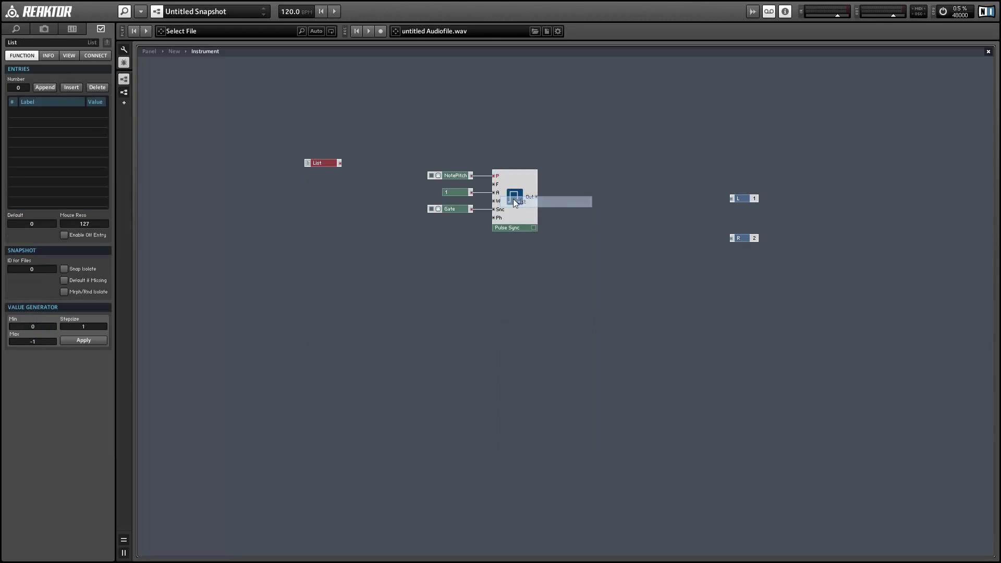
pyautogui.click(45, 86)
pyautogui.click(42, 86)
pyautogui.click(42, 86)
pyautogui.click(42, 86)
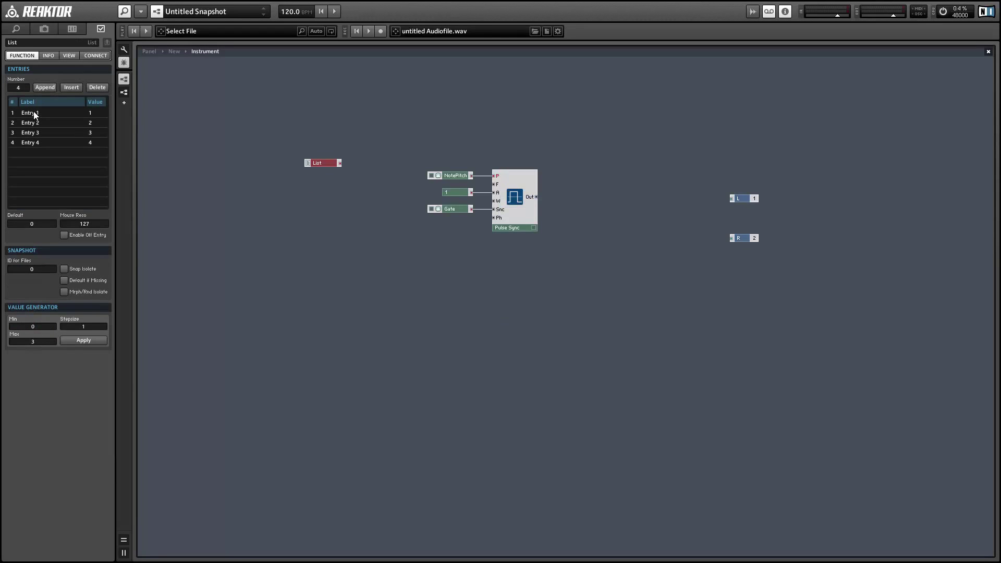
# Step: Label the first List entry 12.5% with value 0.75
pyautogui.doubleClick(35, 114)
pyautogui.write('12.5%')
pyautogui.press('Return')
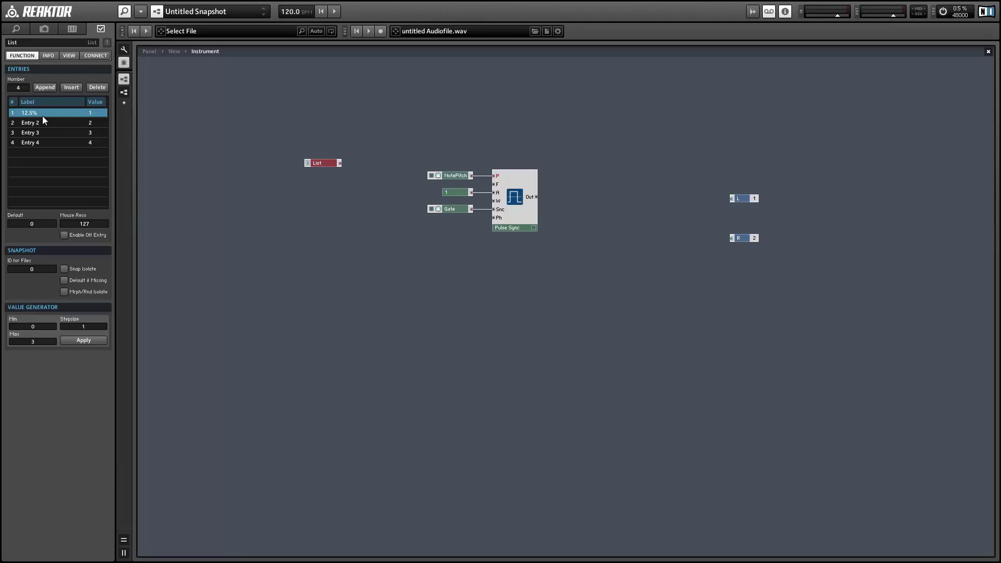
pyautogui.doubleClick(95, 113)
pyautogui.write('.75')
pyautogui.click(36, 121)
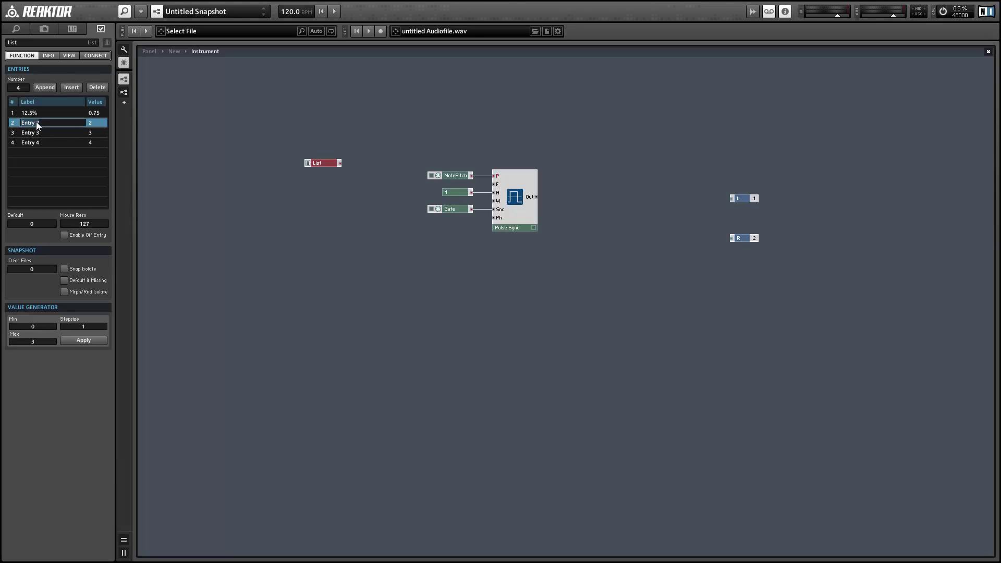
# Step: Set the second entry's value to 0.5 and the third's to 0
pyautogui.doubleClick(90, 122)
pyautogui.click(95, 131)
pyautogui.click(98, 124)
pyautogui.write('.5')
pyautogui.click(97, 133)
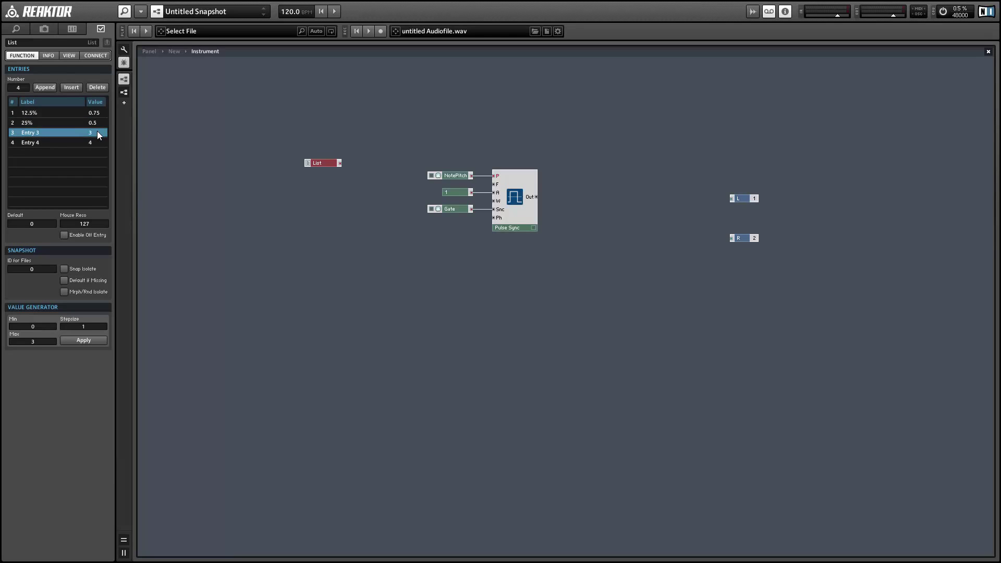
pyautogui.click(98, 135)
pyautogui.write('0')
pyautogui.press('Return')
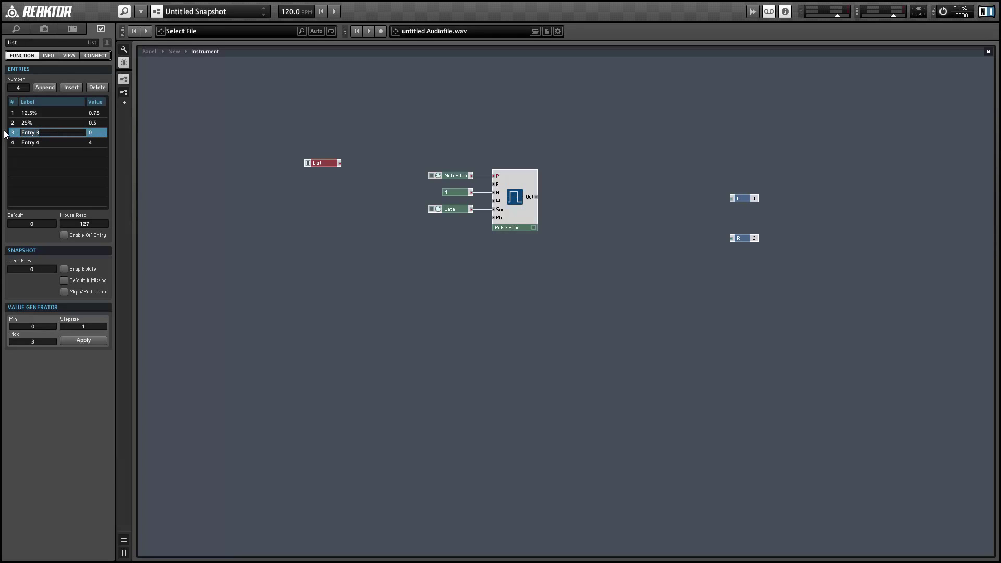
pyautogui.write('50')
# Step: Label the fourth entry 75% and give it value -0.5
pyautogui.click(26, 142)
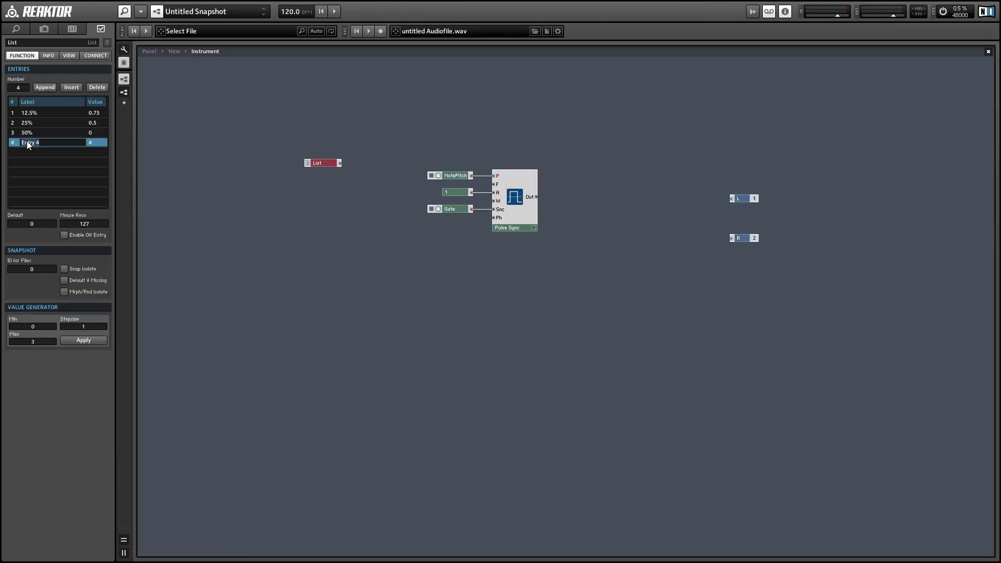
pyautogui.write('75%')
pyautogui.press('Return')
pyautogui.write('-11')
pyautogui.press('Return')
pyautogui.click(64, 122)
pyautogui.click(86, 140)
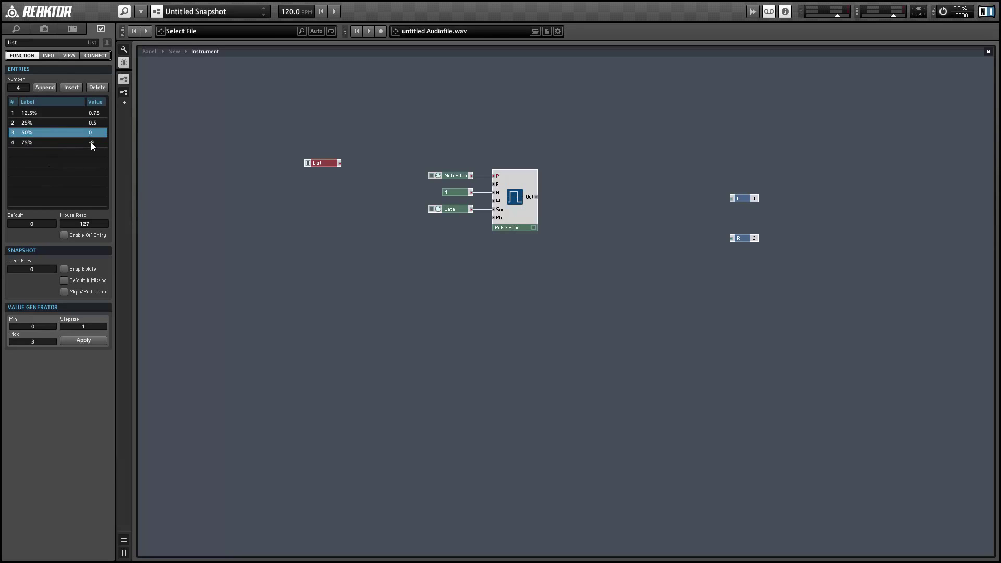
pyautogui.doubleClick(96, 142)
pyautogui.write('-0.5')
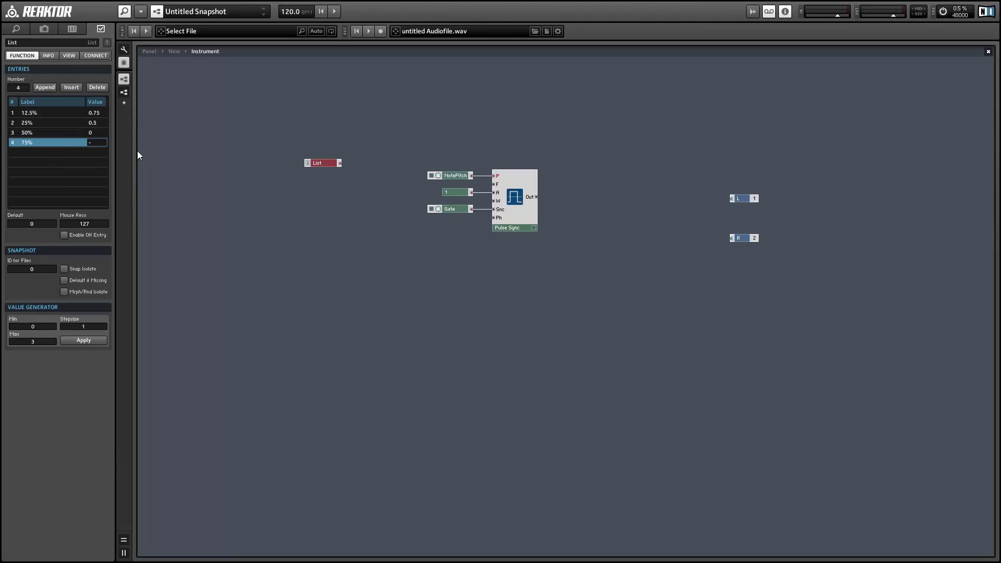
pyautogui.press('Return')
# Step: Connect the List output to Pulse Sync's W input and place it beside the other inputs
pyautogui.moveTo(340, 163); pyautogui.dragTo(493, 200)
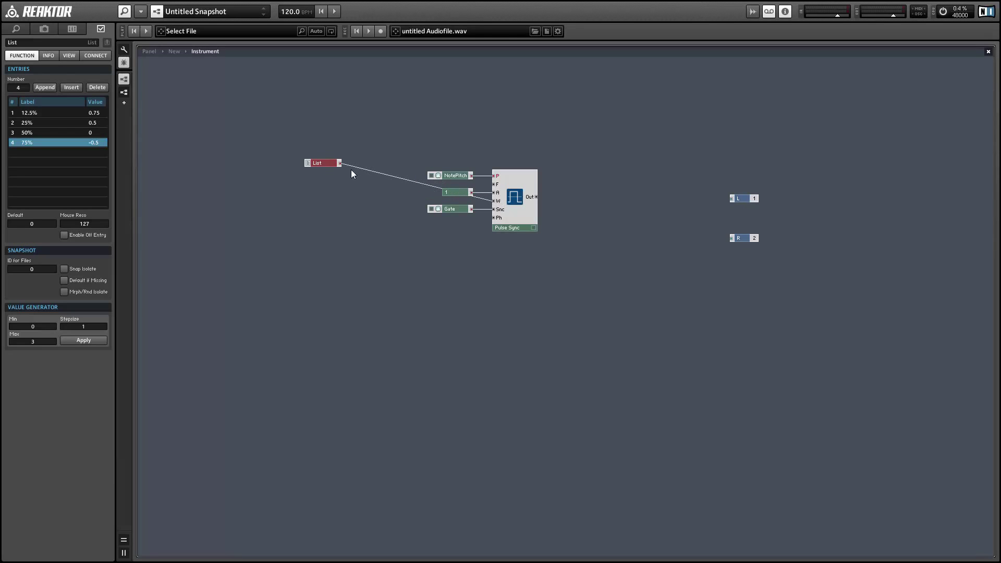
pyautogui.moveTo(323, 163); pyautogui.dragTo(456, 199)
pyautogui.click(529, 294)
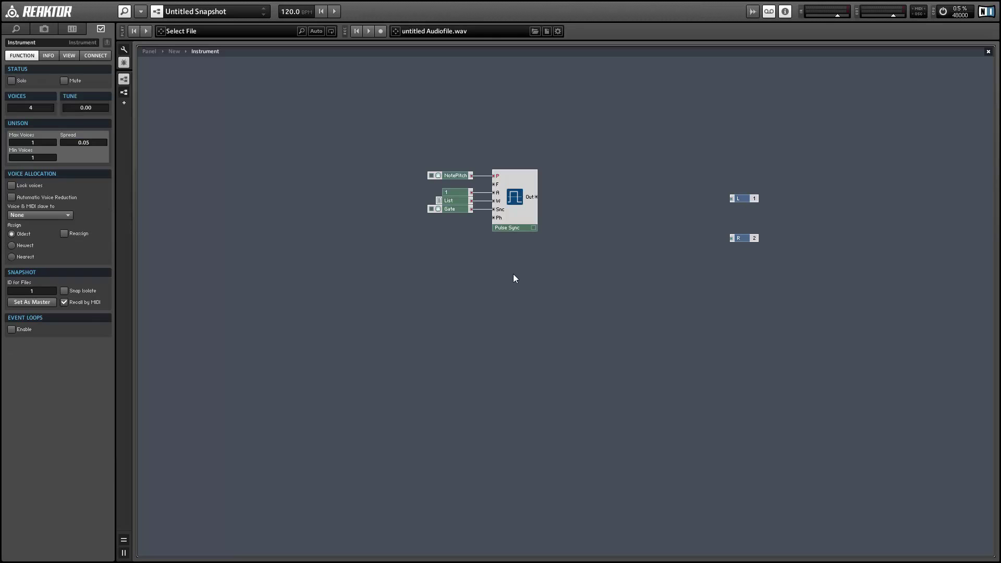
# Step: Add an AR envelope under Pulse Sync and feed Gate into its G input
pyautogui.rightClick(500, 265)
pyautogui.moveTo(523, 276)
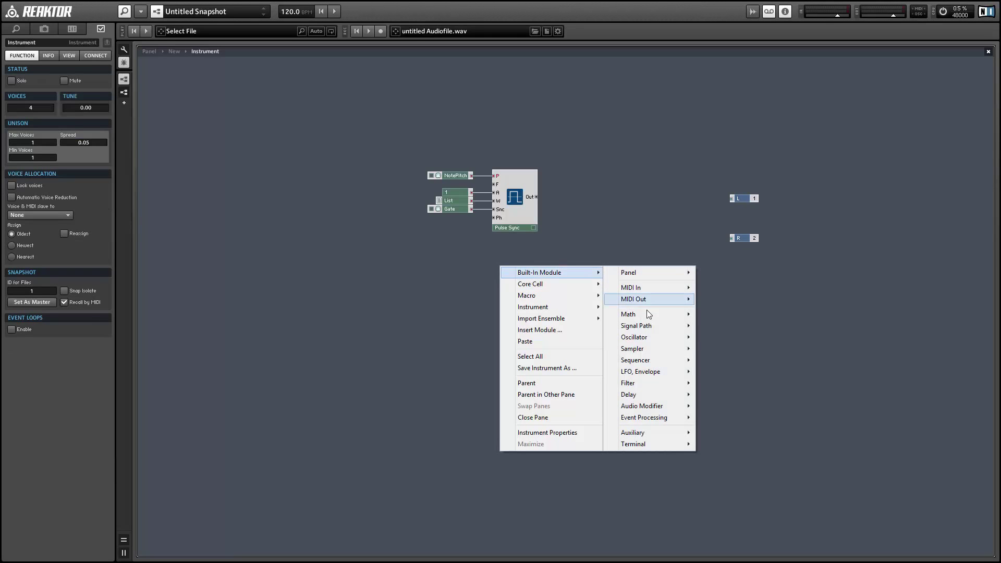
pyautogui.moveTo(662, 371)
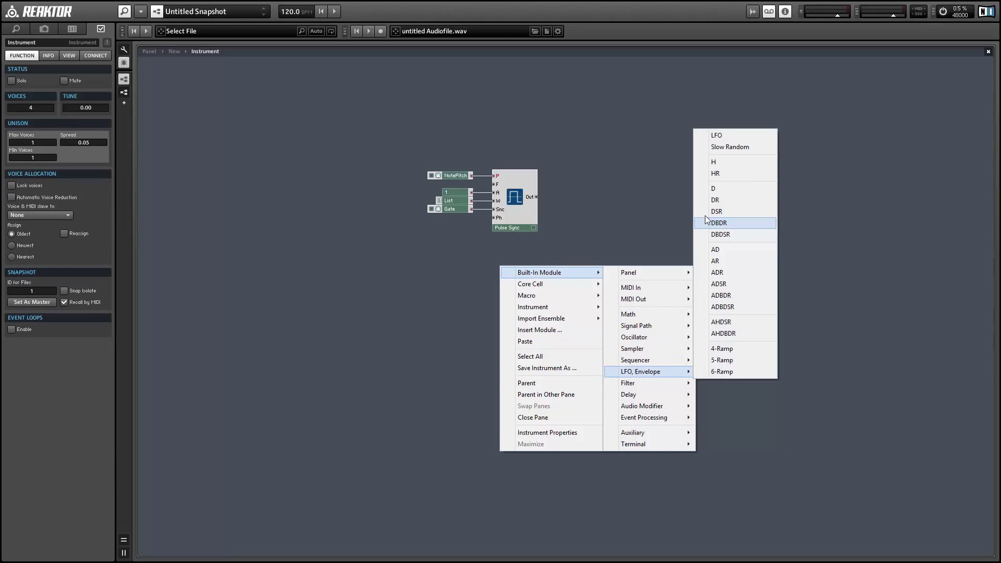
pyautogui.click(737, 261)
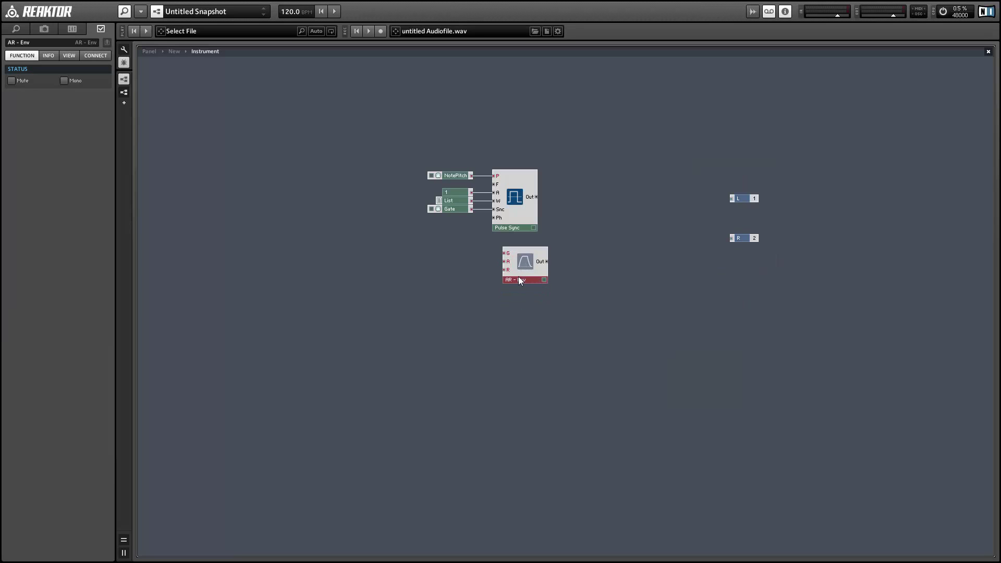
pyautogui.moveTo(511, 266); pyautogui.dragTo(508, 265)
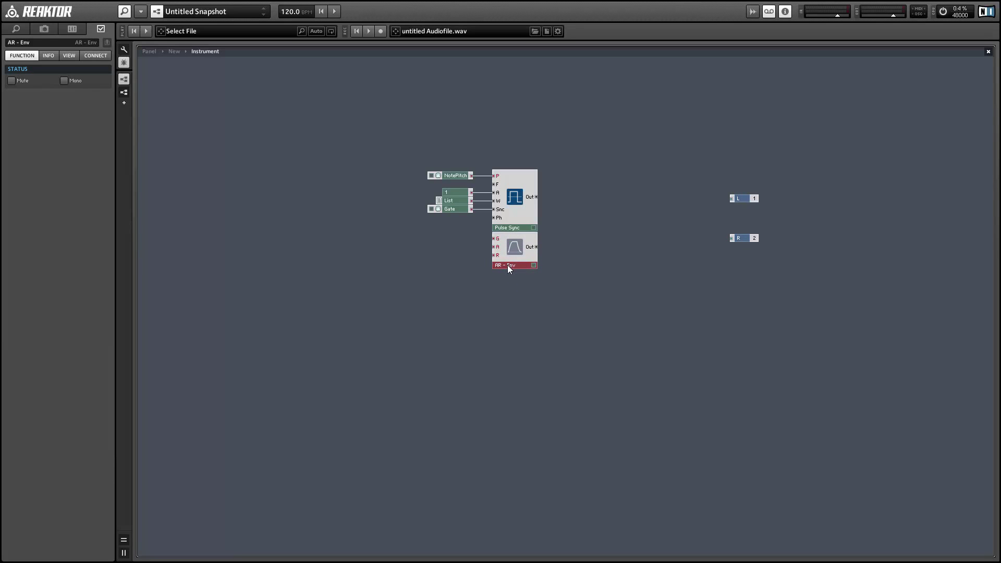
pyautogui.moveTo(471, 211); pyautogui.dragTo(493, 238)
pyautogui.click(574, 225)
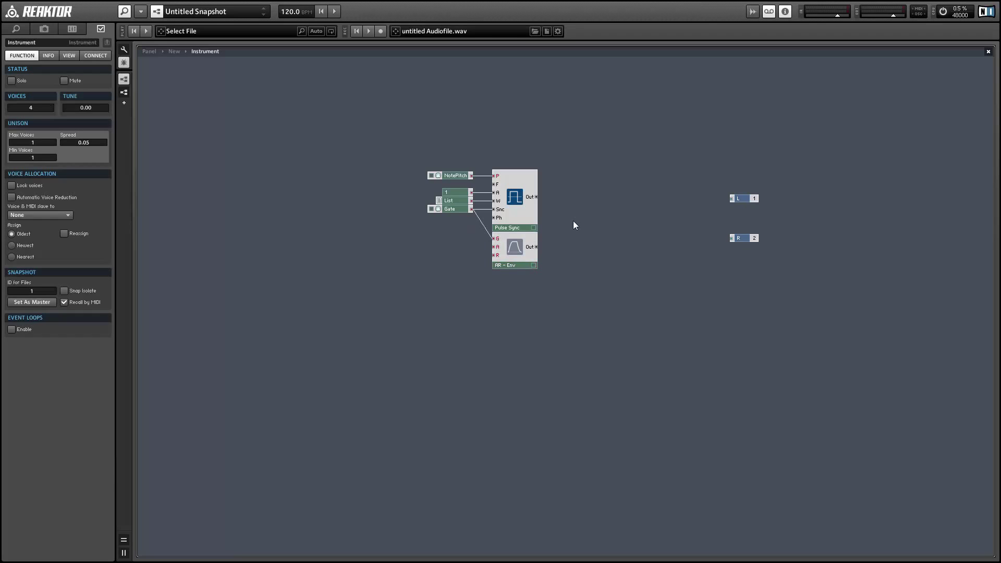
# Step: Insert a Multiply module via the 'mult' search and wire the oscillator output into it
pyautogui.doubleClick(573, 223)
pyautogui.write('mult')
pyautogui.press('Return')
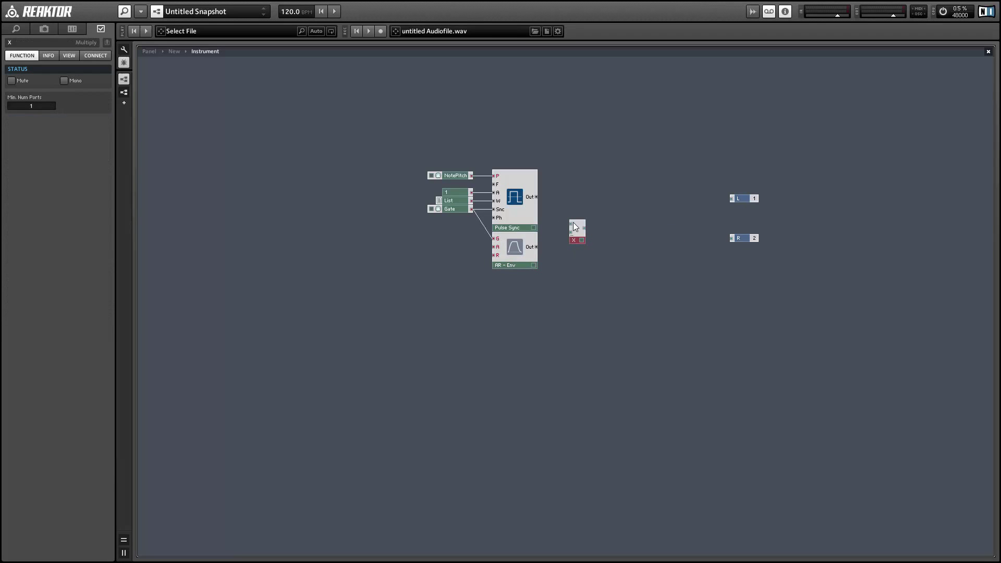
pyautogui.click(565, 224)
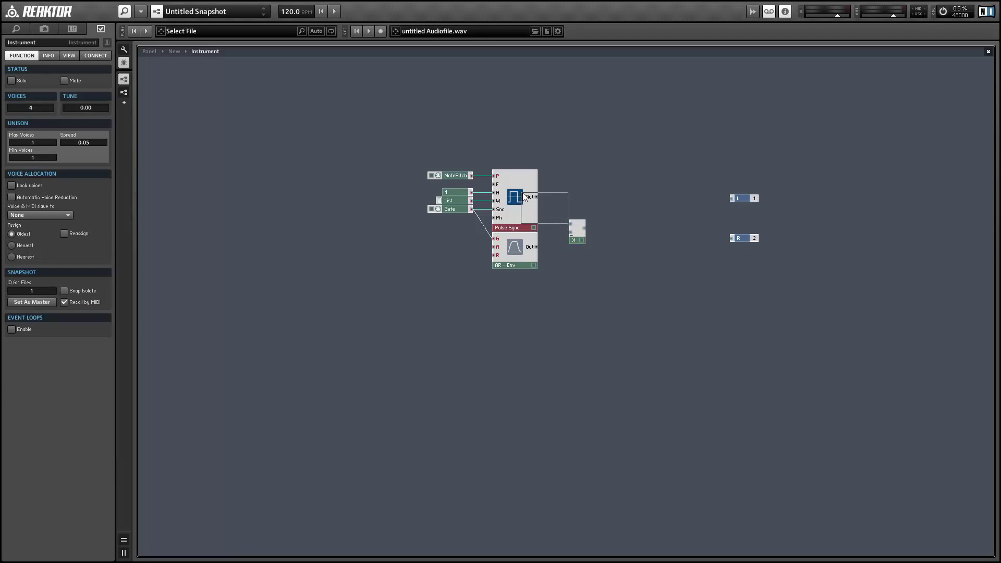
pyautogui.moveTo(535, 197); pyautogui.dragTo(731, 198)
# Step: Connect the Multiply output to the L and R outputs and move them beside it
pyautogui.moveTo(577, 243); pyautogui.dragTo(730, 238)
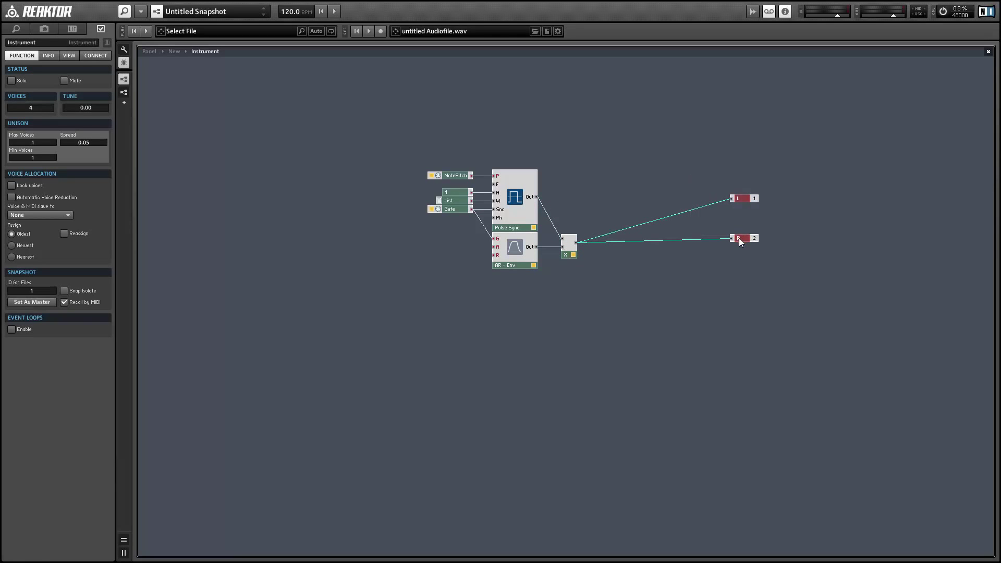
pyautogui.moveTo(740, 237); pyautogui.dragTo(601, 278)
pyautogui.click(601, 280)
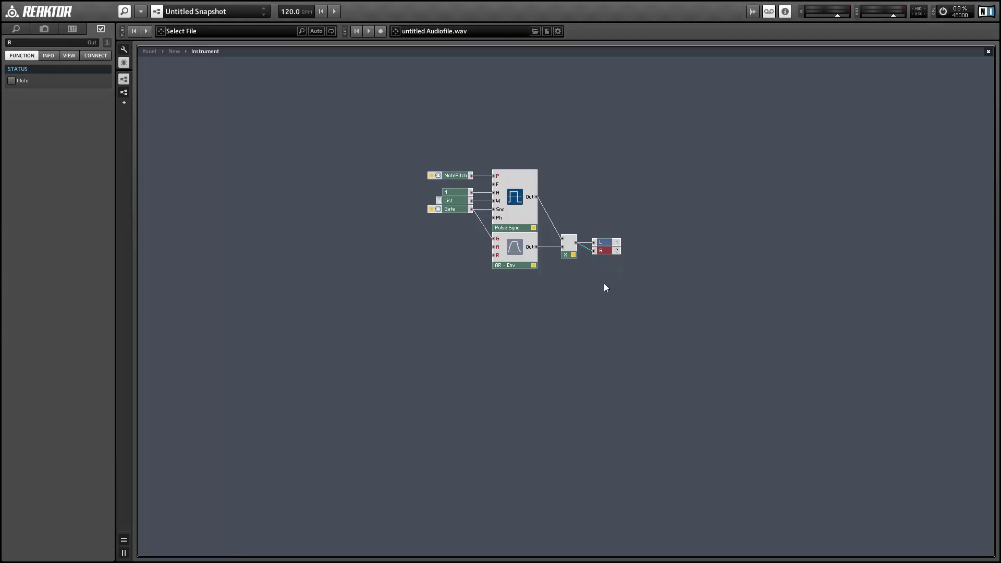
# Step: Set all selected modules to mono and shift the structure down and right
pyautogui.moveTo(597, 296); pyautogui.dragTo(624, 271)
pyautogui.rightClick(431, 174)
pyautogui.click(455, 191)
pyautogui.click(545, 280)
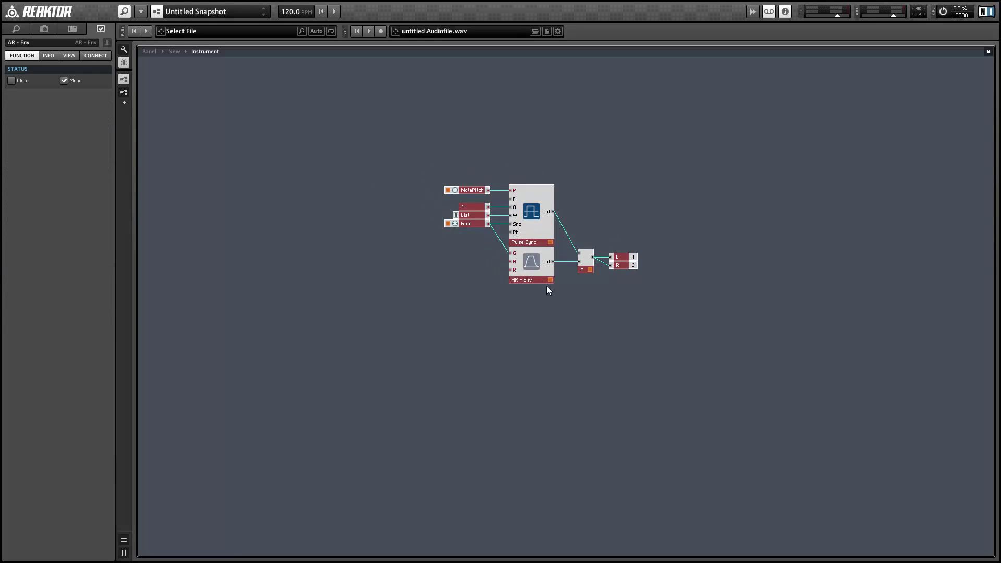
pyautogui.moveTo(546, 286); pyautogui.dragTo(576, 320)
pyautogui.click(575, 320)
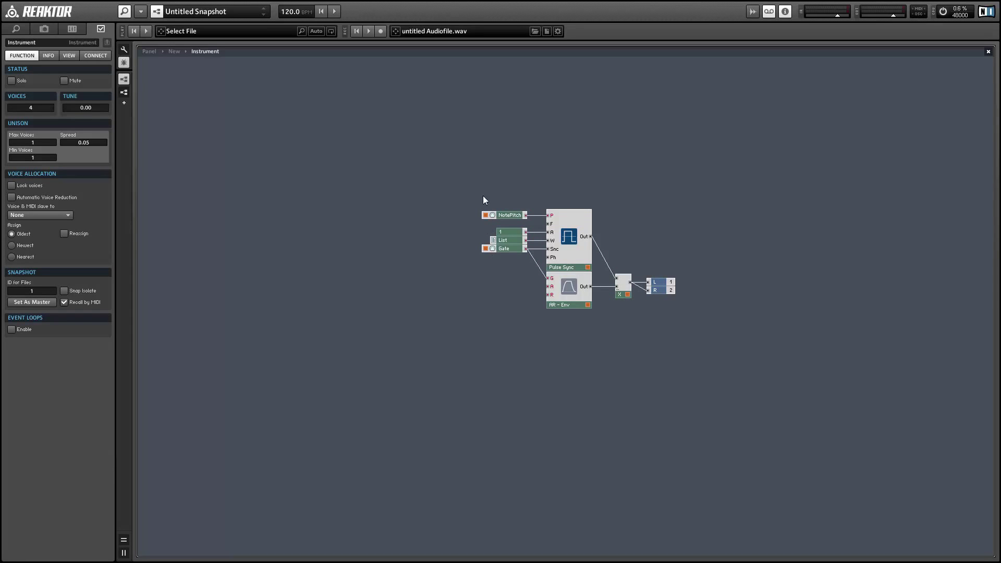
# Step: Add a new one-in one-out macro below the relocated NotePitch module
pyautogui.moveTo(498, 217); pyautogui.dragTo(255, 163)
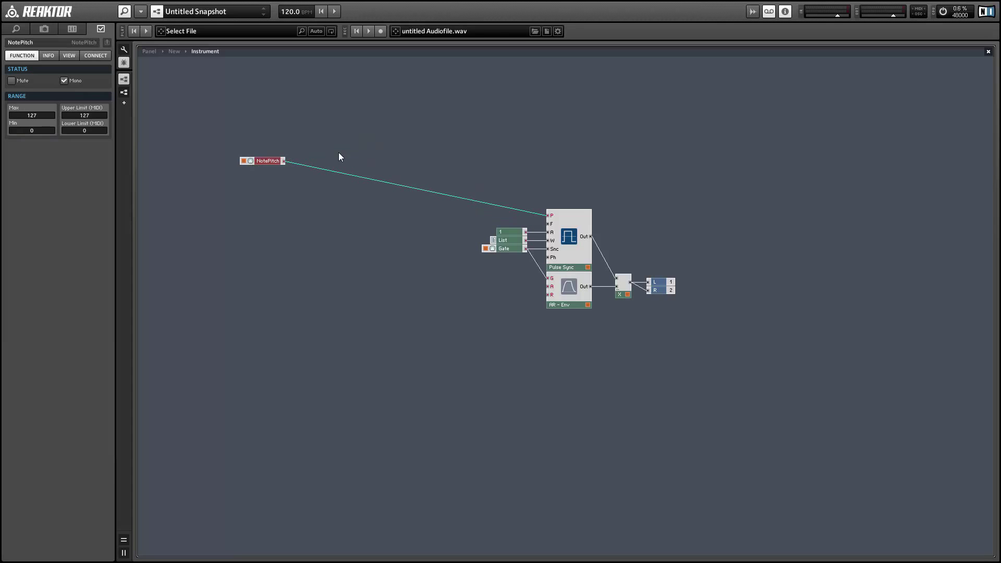
pyautogui.rightClick(328, 128)
pyautogui.moveTo(360, 156)
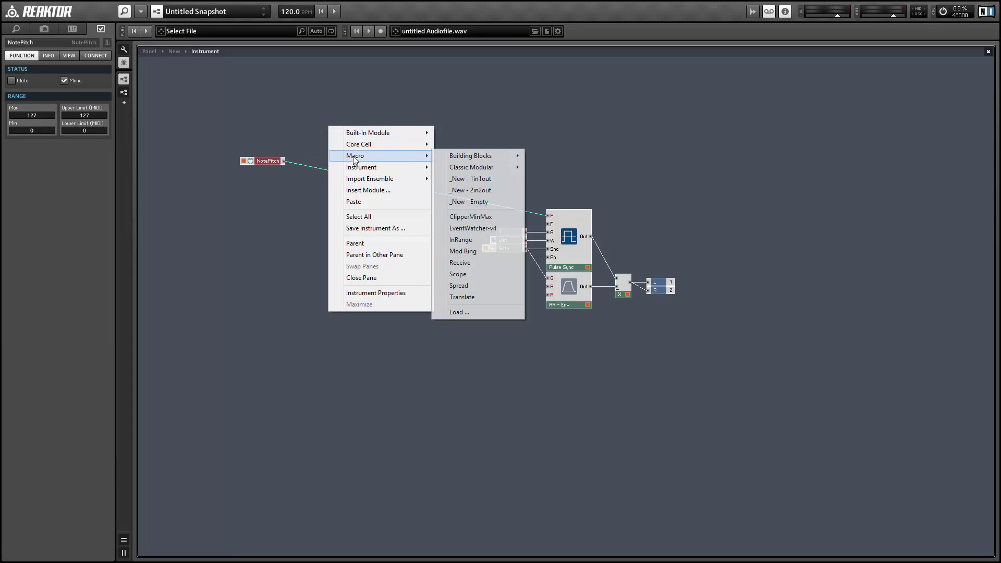
pyautogui.click(455, 178)
pyautogui.moveTo(345, 145); pyautogui.dragTo(336, 255)
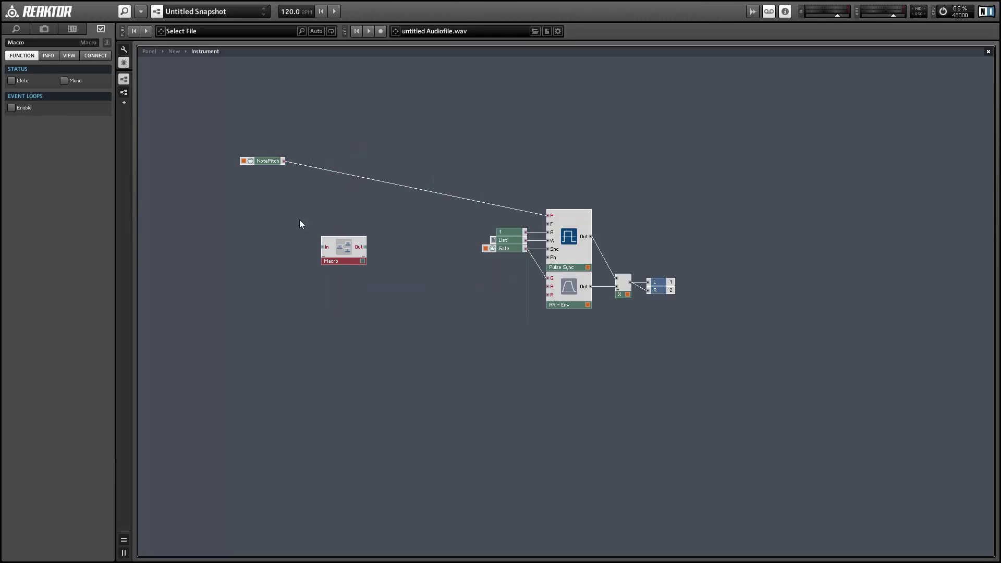
# Step: Insert an Expon. (F) module and wire NotePitch into it
pyautogui.rightClick(313, 101)
pyautogui.moveTo(361, 108)
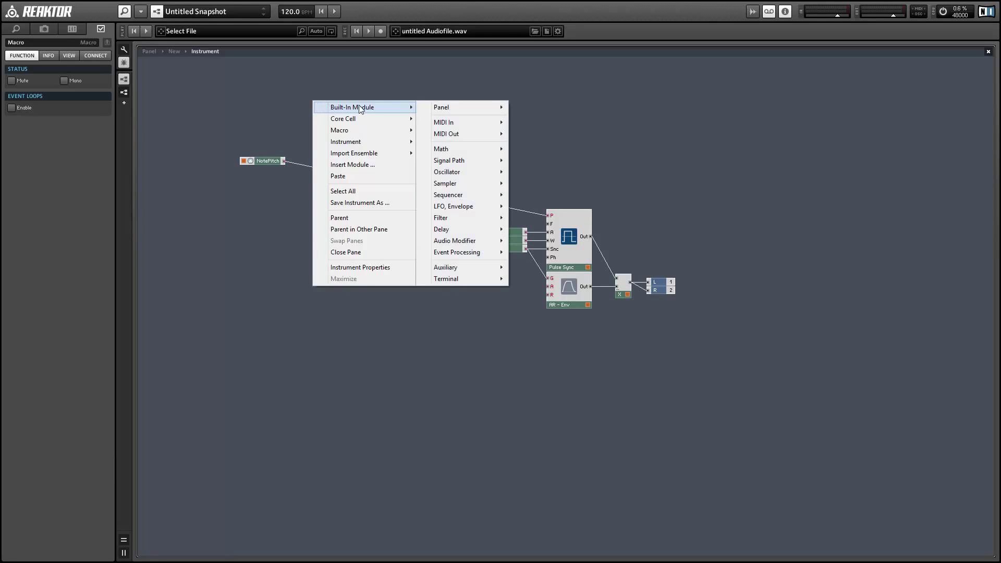
pyautogui.moveTo(442, 148)
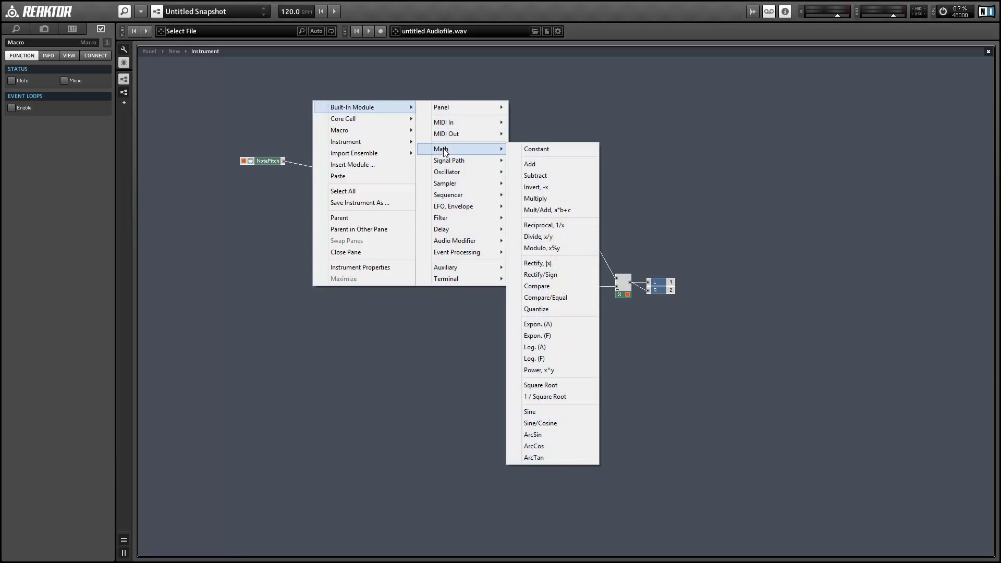
pyautogui.click(555, 335)
pyautogui.click(286, 164)
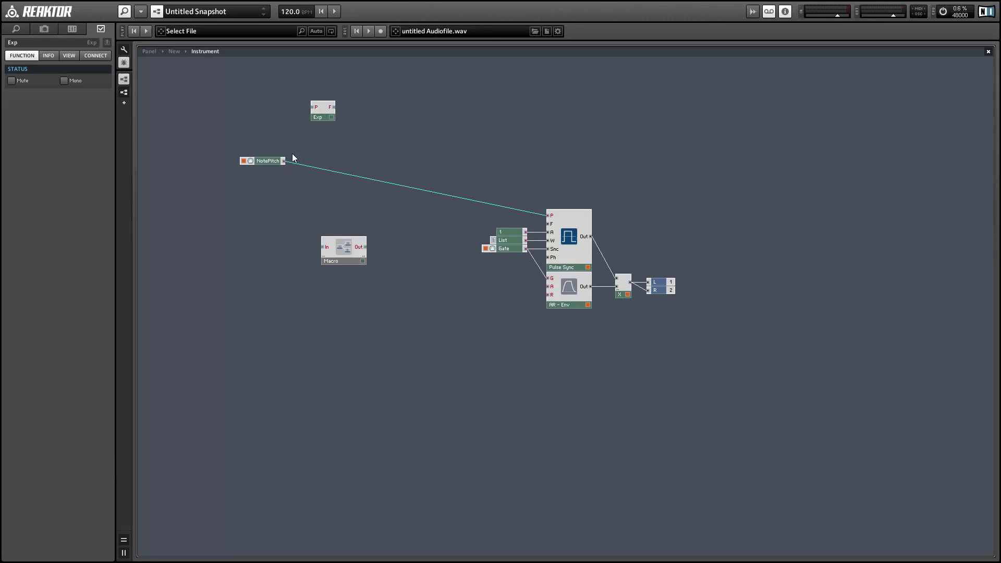
pyautogui.moveTo(279, 161)
pyautogui.mouseDown()
pyautogui.moveTo(292, 114)
pyautogui.moveTo(313, 108)
pyautogui.moveTo(320, 129)
pyautogui.moveTo(216, 186)
pyautogui.moveTo(216, 214)
pyautogui.mouseUp()
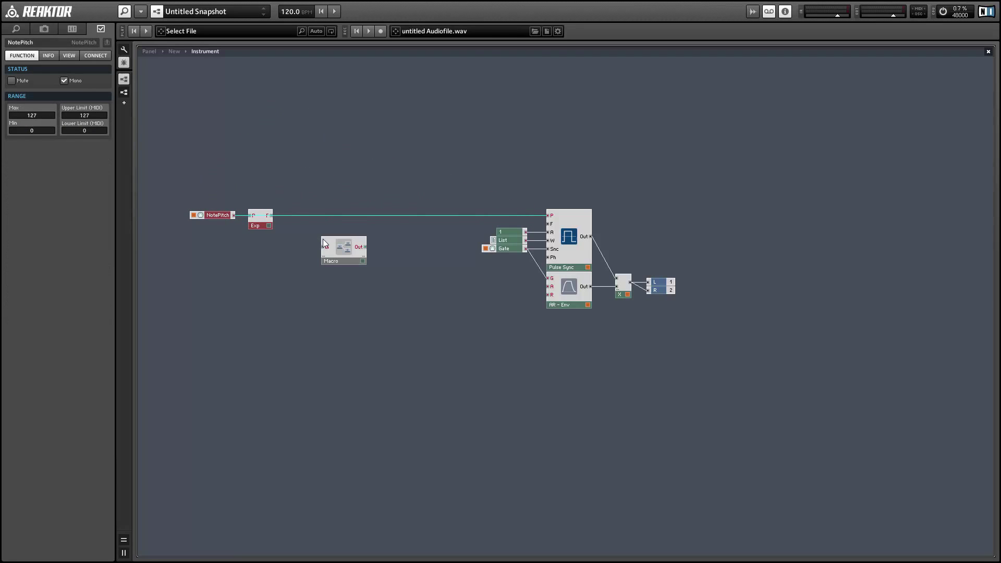
# Step: Rename the macro to f->t and place it below the Exp module
pyautogui.moveTo(349, 253); pyautogui.dragTo(320, 115)
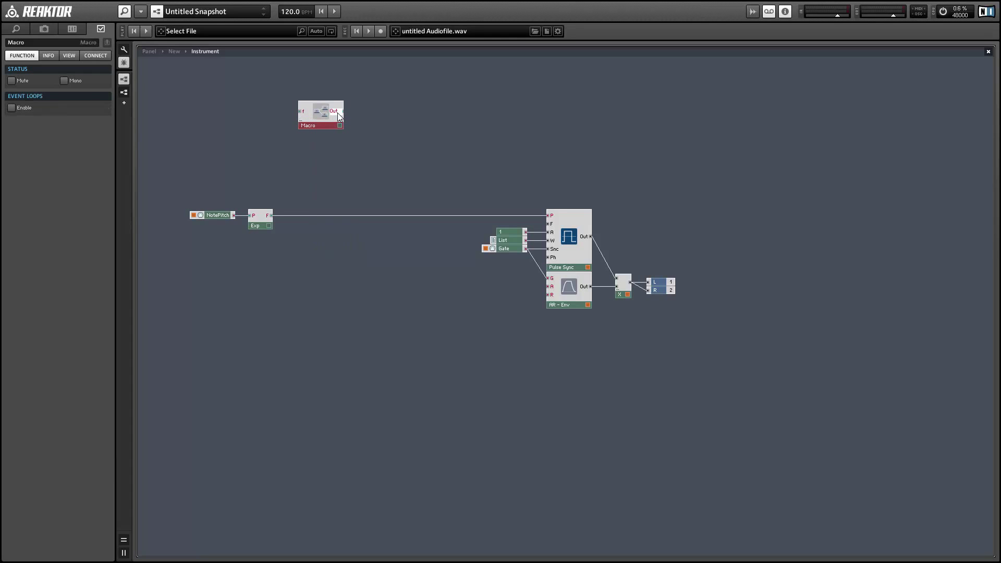
pyautogui.click(333, 131)
pyautogui.click(324, 123)
pyautogui.moveTo(43, 44); pyautogui.dragTo(1, 38)
pyautogui.write('F')
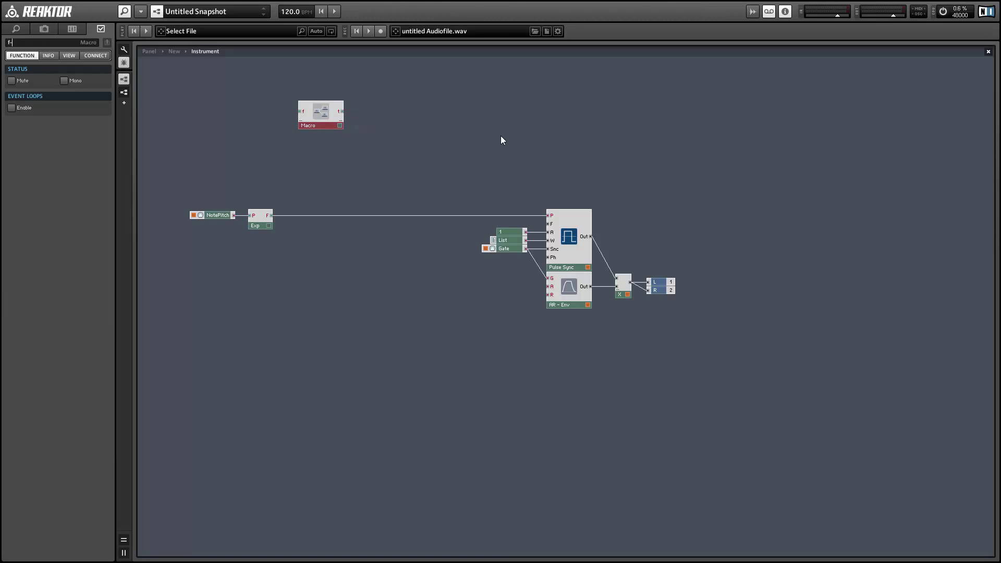
pyautogui.write('->t')
pyautogui.click(298, 131)
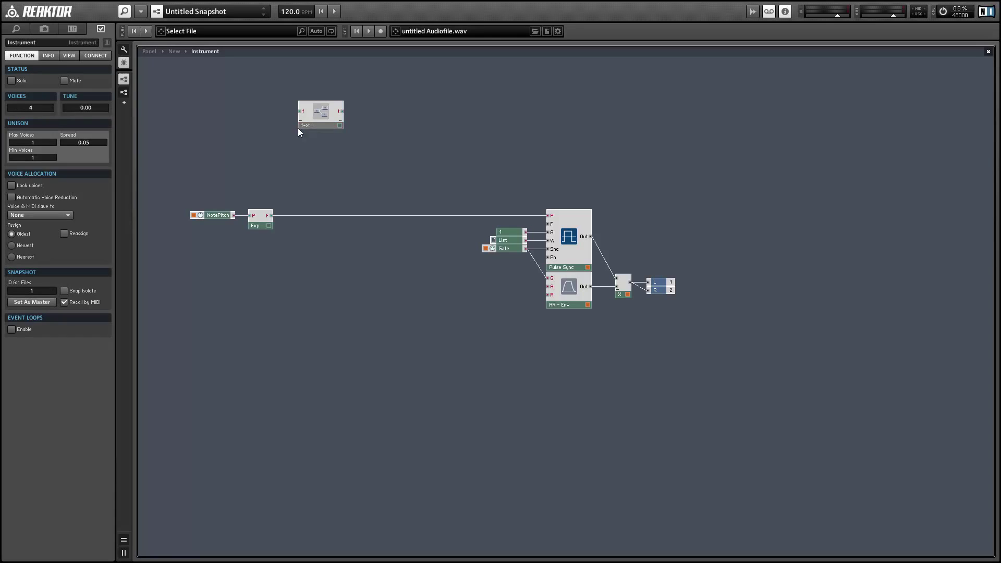
pyautogui.moveTo(324, 127); pyautogui.dragTo(322, 261)
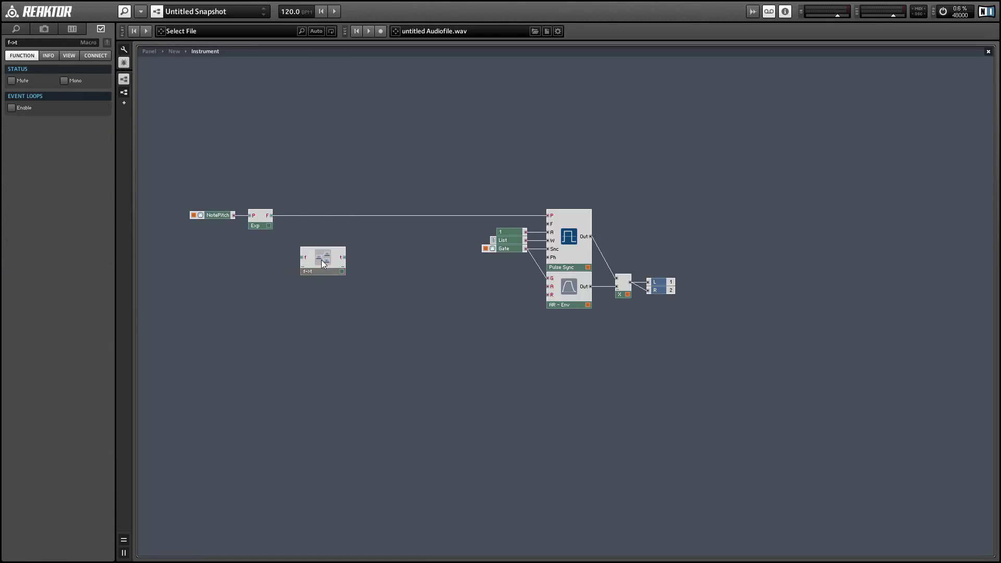
# Step: Inside the f->t macro, feed the f input into a new Multiply module
pyautogui.doubleClick(321, 260)
pyautogui.rightClick(332, 186)
pyautogui.moveTo(389, 193)
pyautogui.moveTo(471, 235)
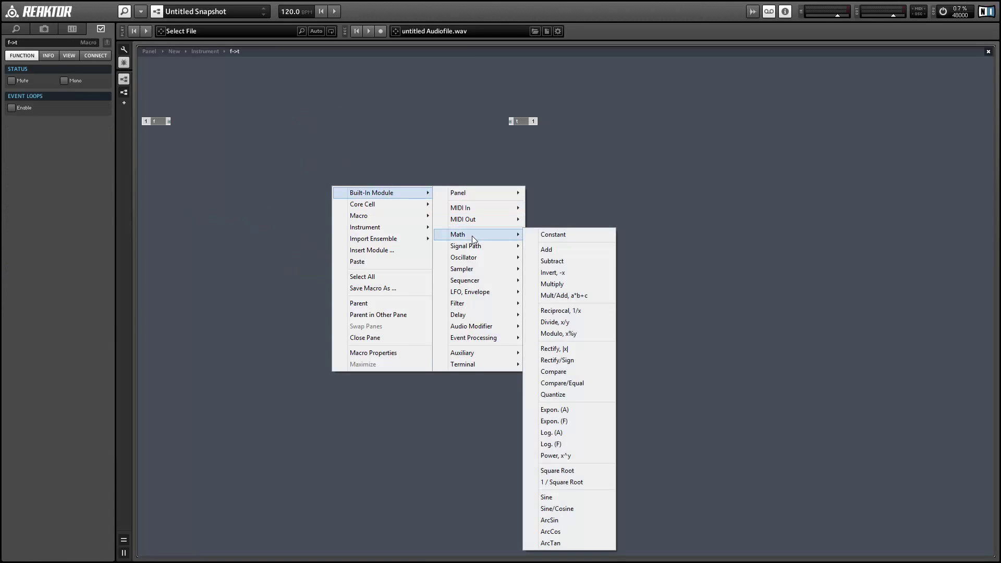
pyautogui.click(562, 284)
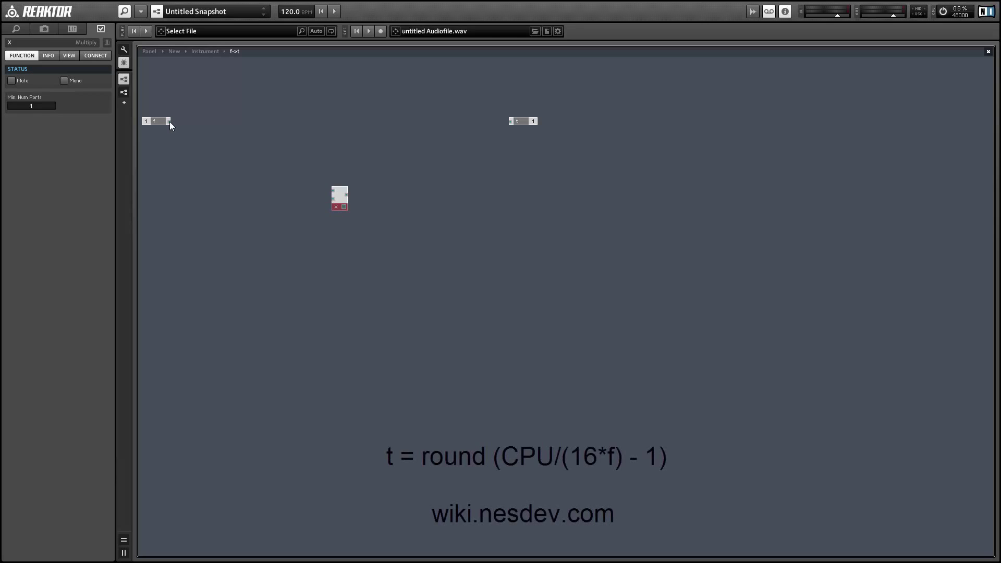
pyautogui.moveTo(170, 121); pyautogui.dragTo(309, 186)
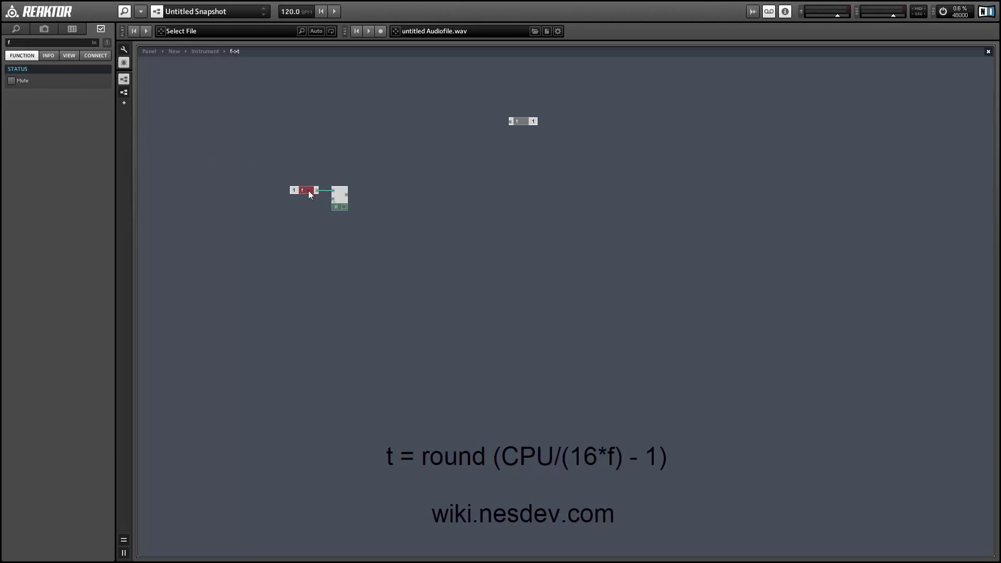
# Step: Attach a constant of 16 to the Multiply module's lower input
pyautogui.rightClick(332, 199)
pyautogui.click(371, 219)
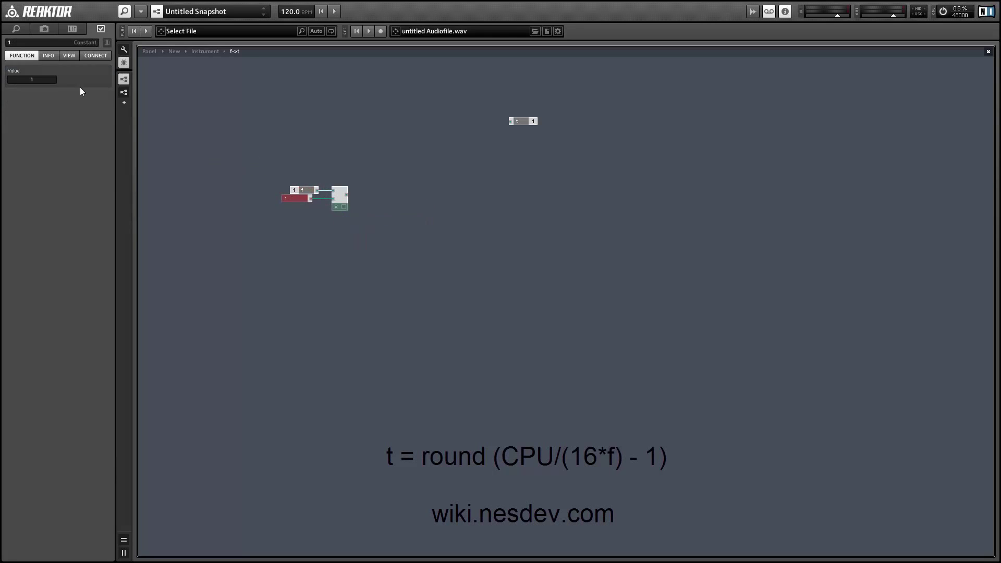
pyautogui.click(44, 82)
pyautogui.write('16')
pyautogui.press('Return')
pyautogui.click(305, 207)
pyautogui.click(305, 190)
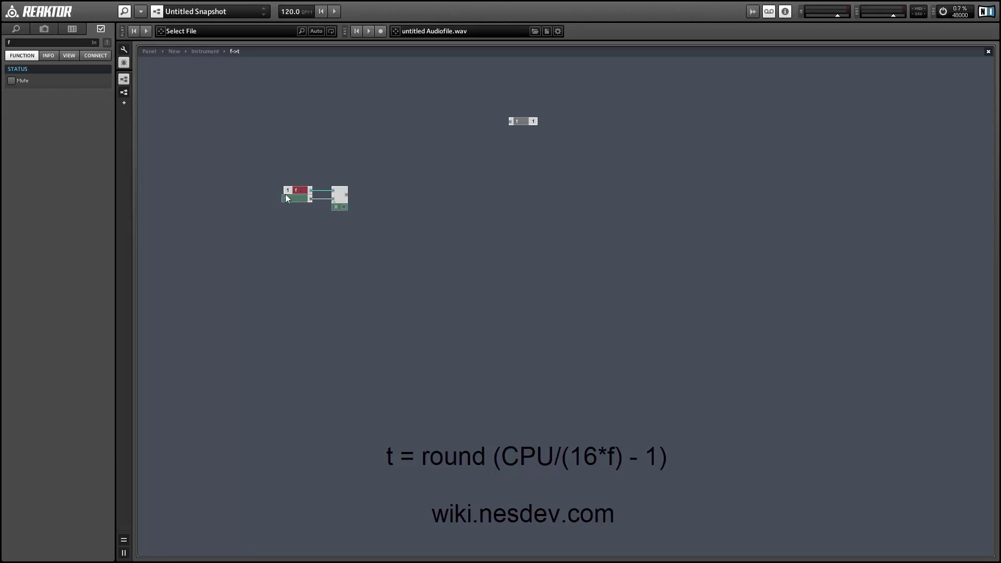
# Step: Add a Divide (x/y) module and feed the 16×f product into its lower input
pyautogui.rightClick(427, 142)
pyautogui.moveTo(438, 150)
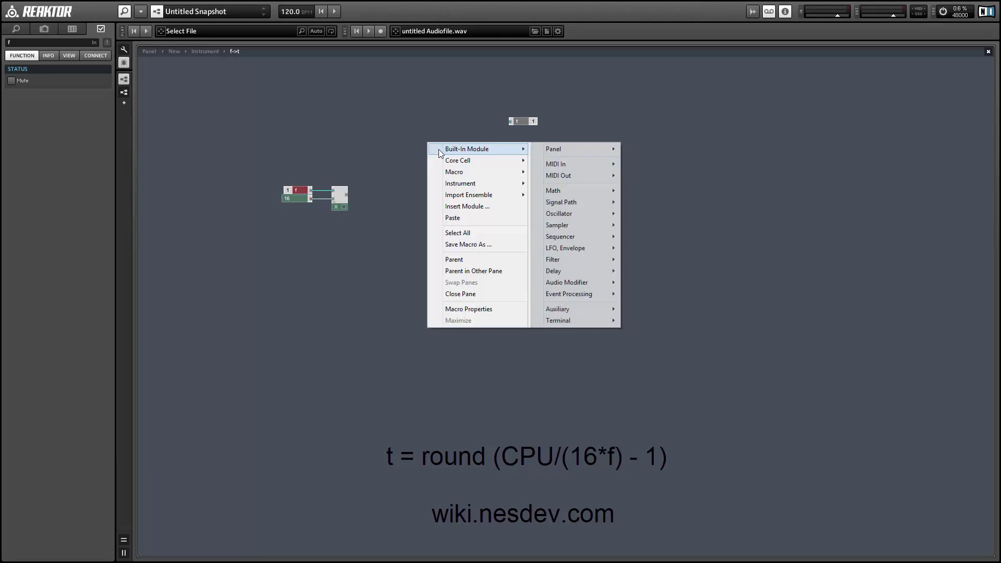
pyautogui.moveTo(600, 293)
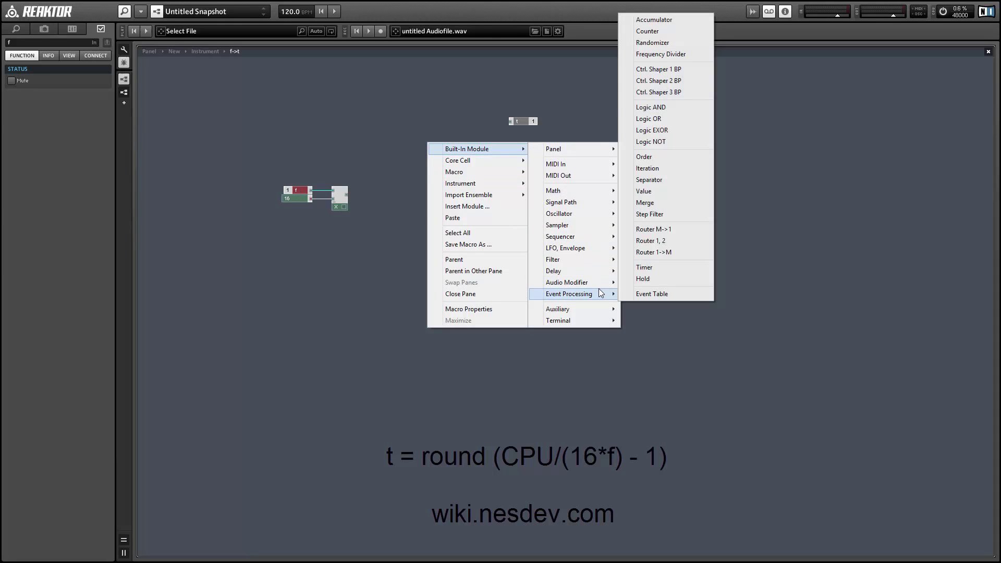
pyautogui.moveTo(574, 191)
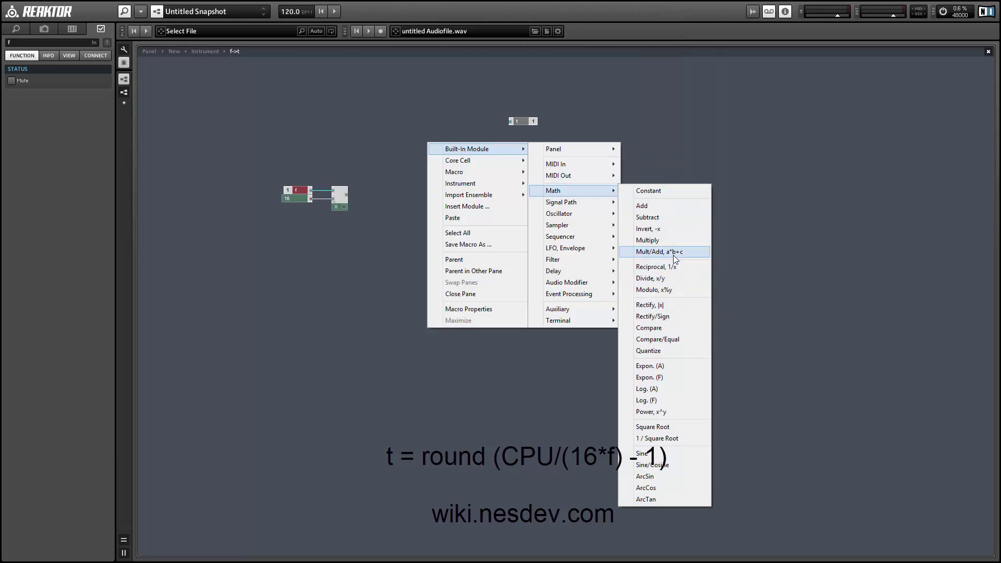
pyautogui.click(674, 277)
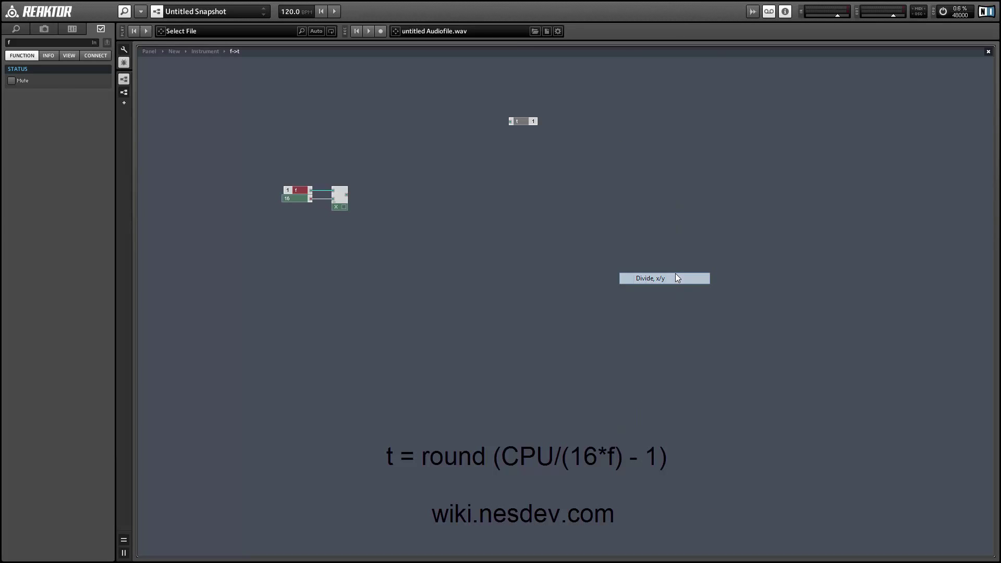
pyautogui.moveTo(346, 194); pyautogui.dragTo(413, 200)
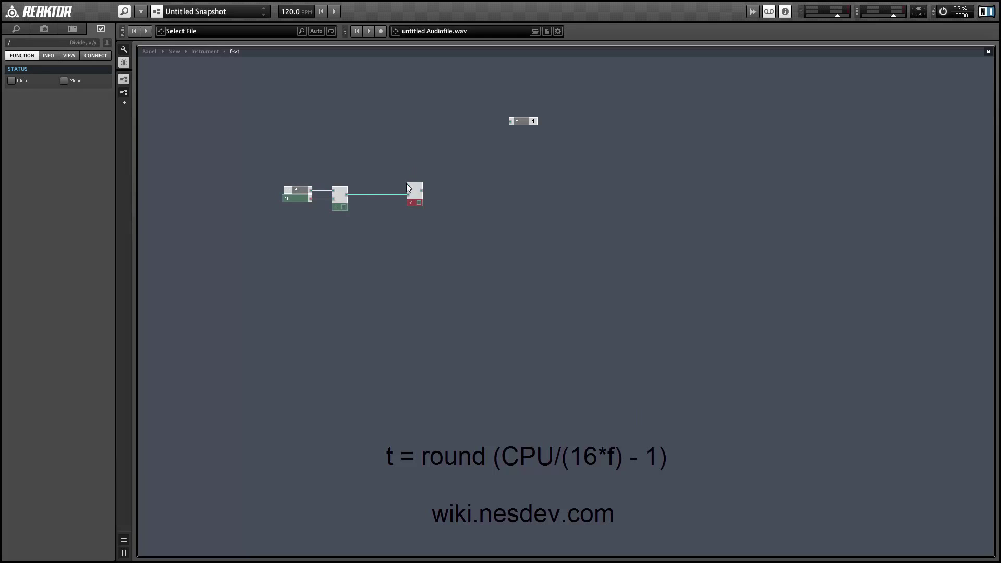
# Step: Attach a 1662607 CPU-clock constant to the divider's upper input and nudge the divider left
pyautogui.rightClick(395, 182)
pyautogui.press('Escape')
pyautogui.rightClick(409, 189)
pyautogui.click(448, 203)
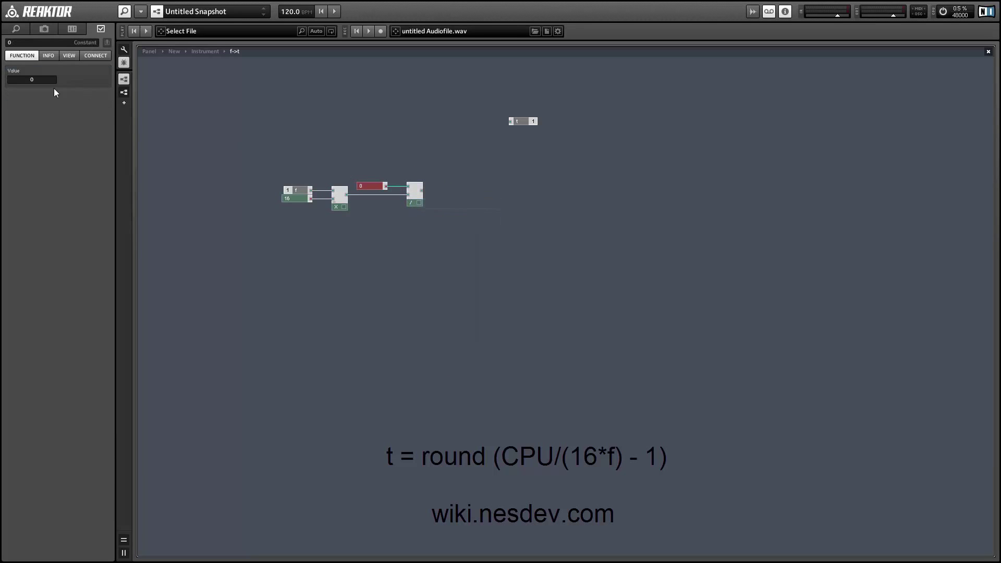
pyautogui.doubleClick(41, 80)
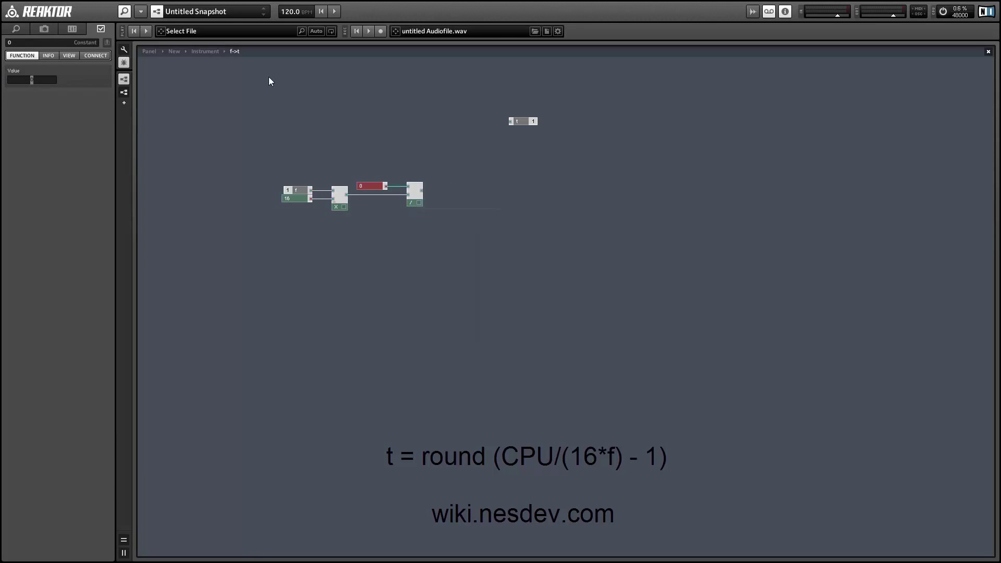
pyautogui.write('1662607')
pyautogui.press('Return')
pyautogui.doubleClick(32, 81)
pyautogui.write('0662607')
pyautogui.press('Return')
pyautogui.moveTo(417, 203); pyautogui.dragTo(407, 202)
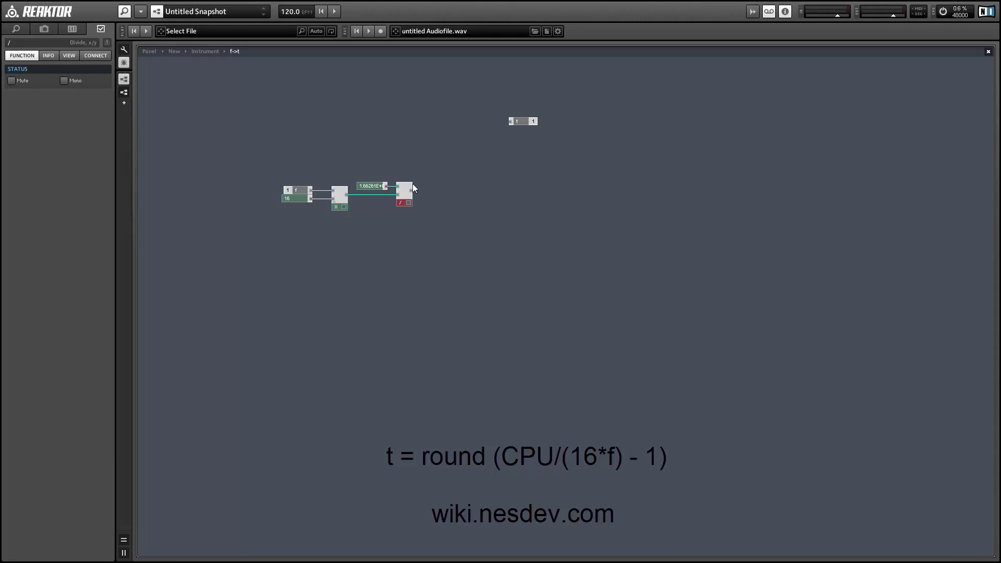
# Step: Subtract a constant 1 from the division result with a Subtract module
pyautogui.rightClick(449, 177)
pyautogui.moveTo(495, 181)
pyautogui.moveTo(593, 223)
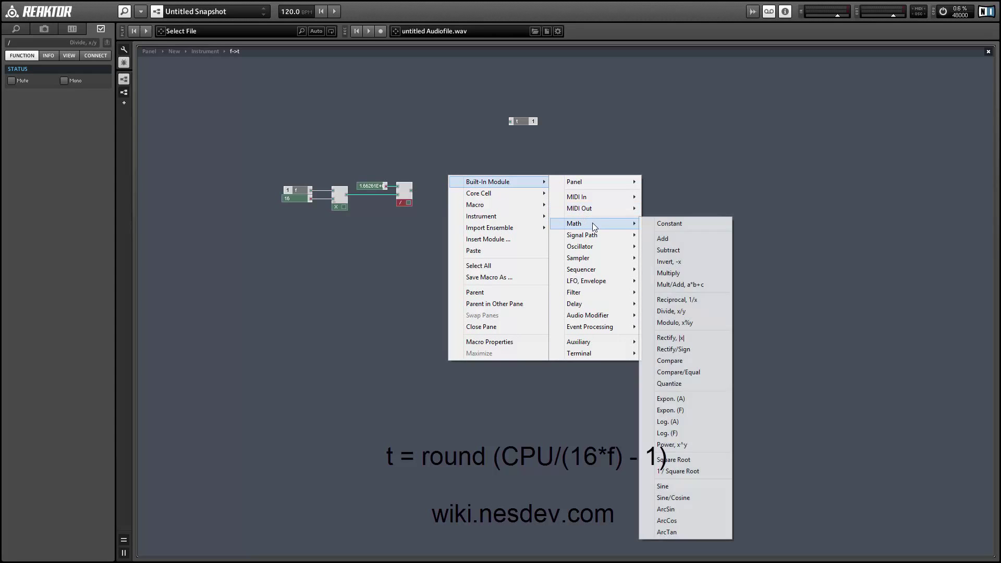
pyautogui.click(695, 249)
pyautogui.moveTo(428, 188); pyautogui.dragTo(470, 203)
pyautogui.rightClick(467, 199)
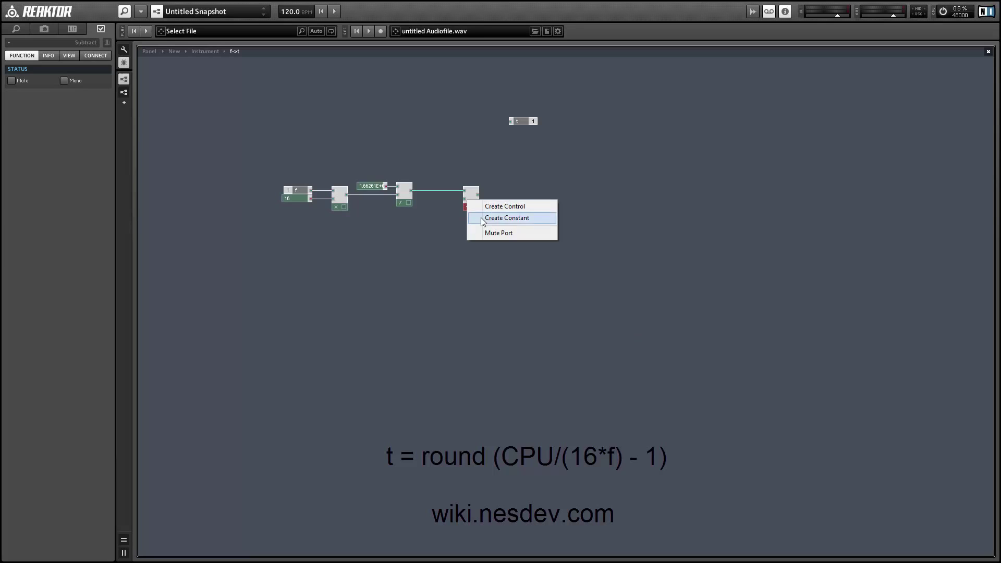
pyautogui.click(512, 216)
# Step: Reposition the subtractor, its constant and the t output module
pyautogui.keyDown('shift'); pyautogui.click(461, 201); pyautogui.keyUp('shift')
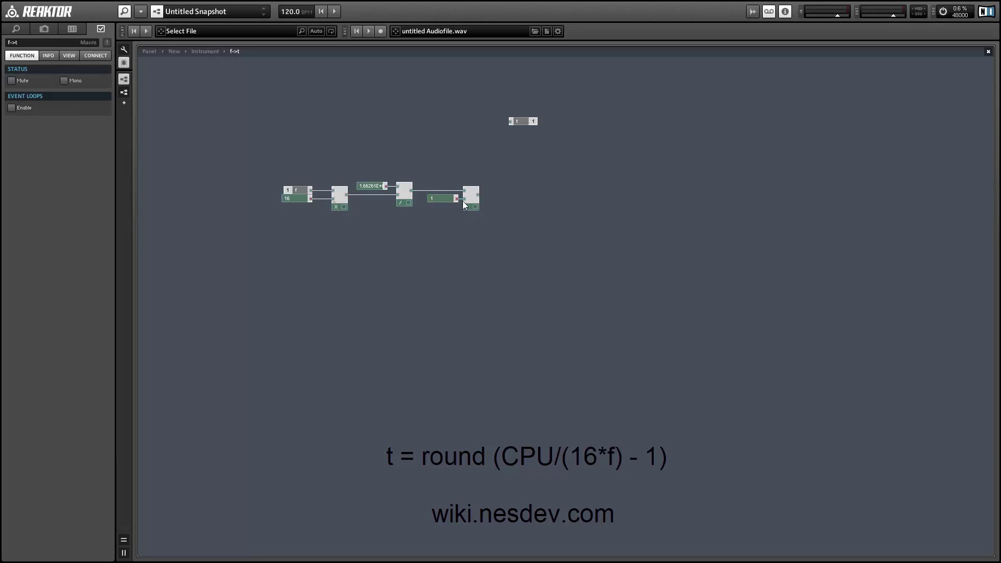
pyautogui.moveTo(477, 205); pyautogui.dragTo(464, 207)
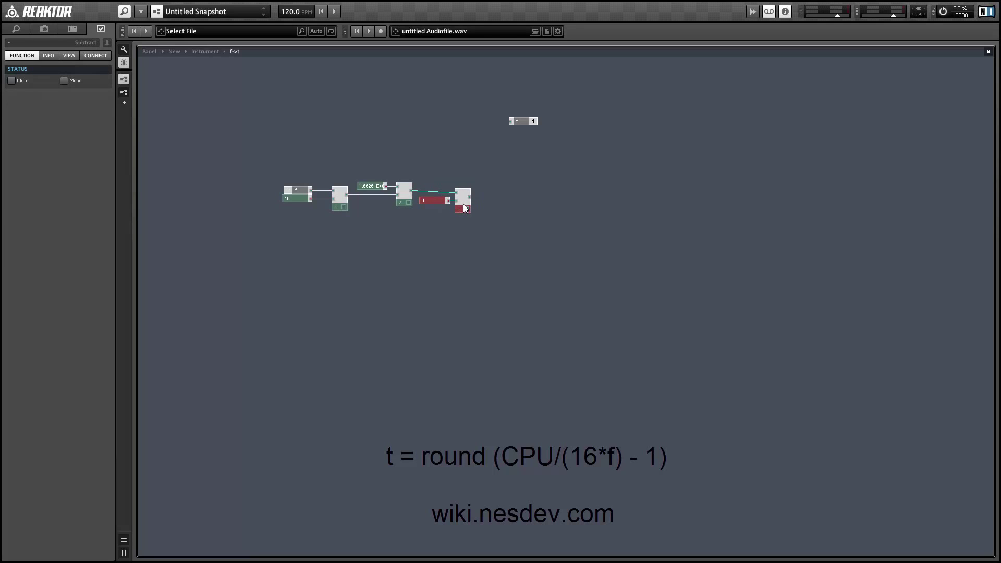
pyautogui.click(504, 210)
pyautogui.moveTo(426, 165); pyautogui.dragTo(465, 207)
pyautogui.moveTo(520, 129); pyautogui.dragTo(623, 169)
# Step: Round the subtraction result with a Quantize at step 1, feeding output t
pyautogui.rightClick(501, 131)
pyautogui.moveTo(543, 136)
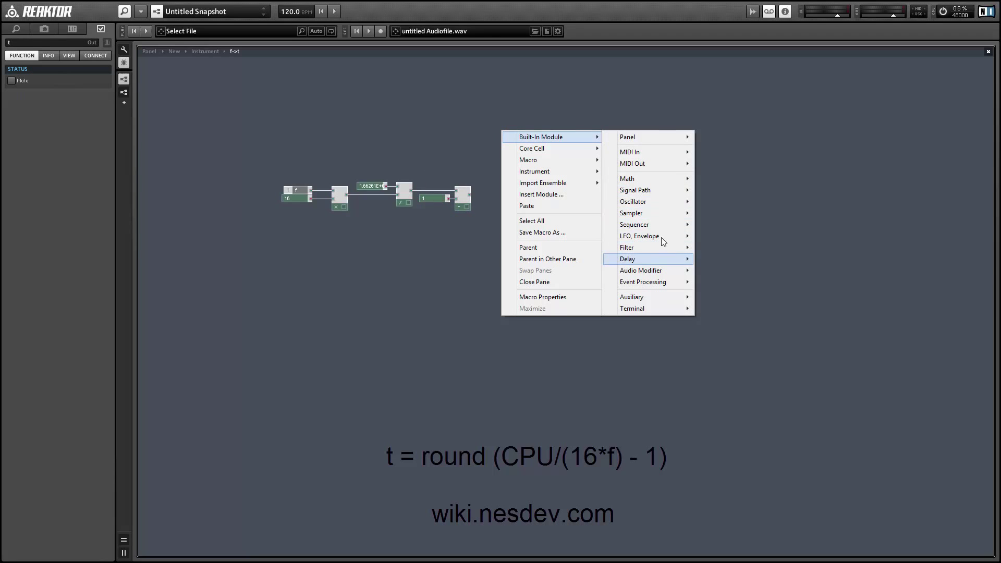
pyautogui.moveTo(656, 178)
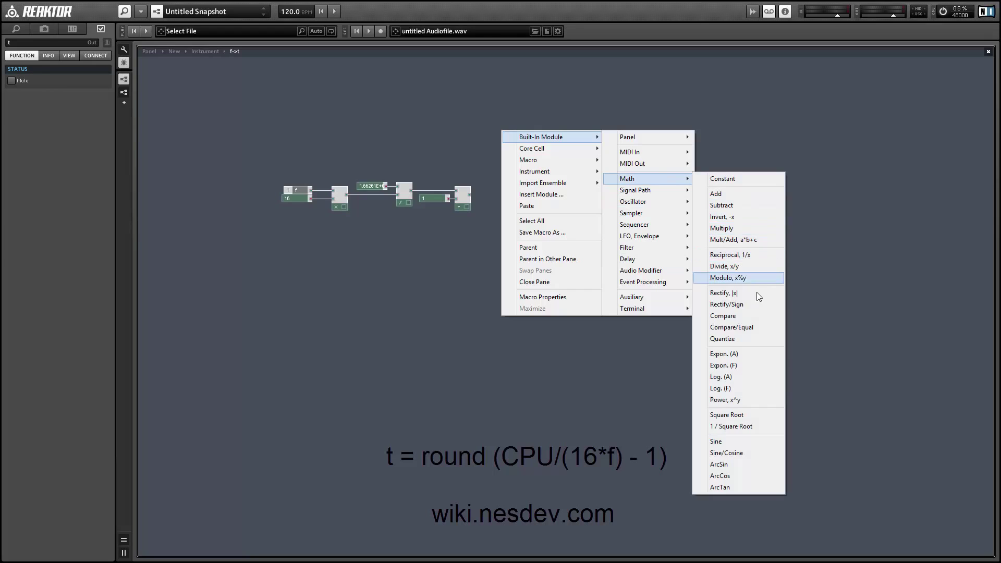
pyautogui.click(748, 339)
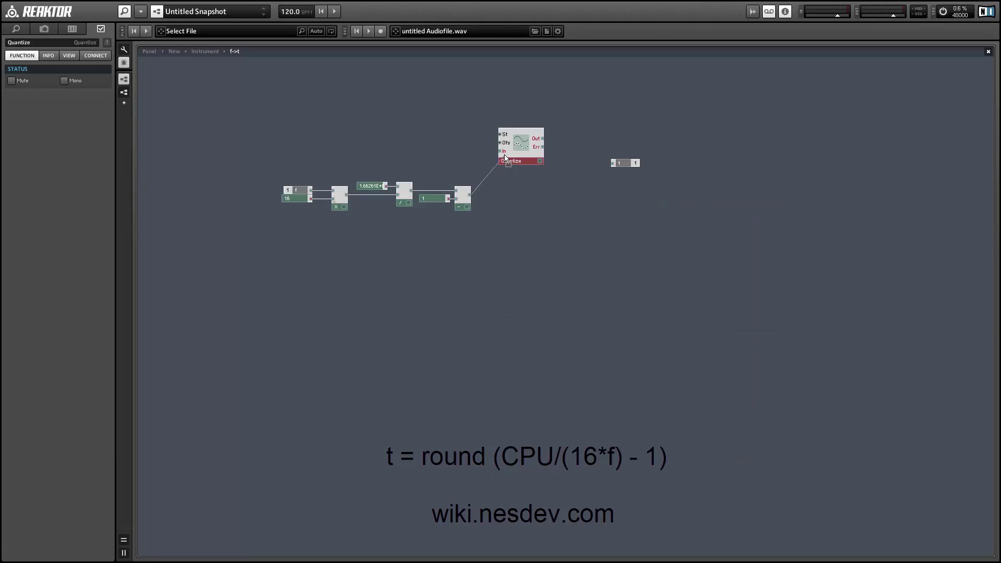
pyautogui.moveTo(504, 158); pyautogui.dragTo(590, 178)
pyautogui.rightClick(488, 194)
pyautogui.click(529, 196)
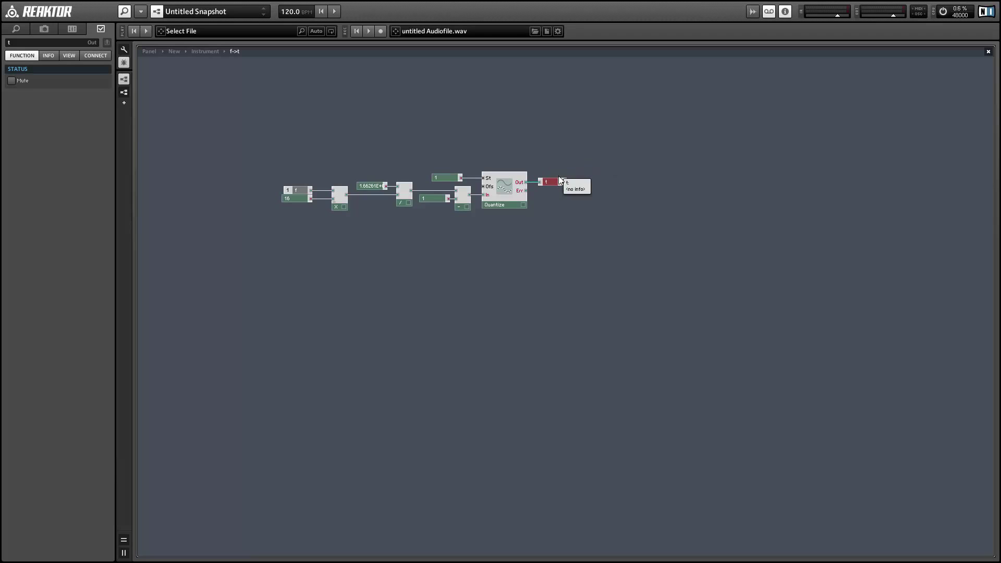
# Step: Back in the Instrument, move f->t to the top and add a 1in1out macro named t->f
pyautogui.doubleClick(560, 156)
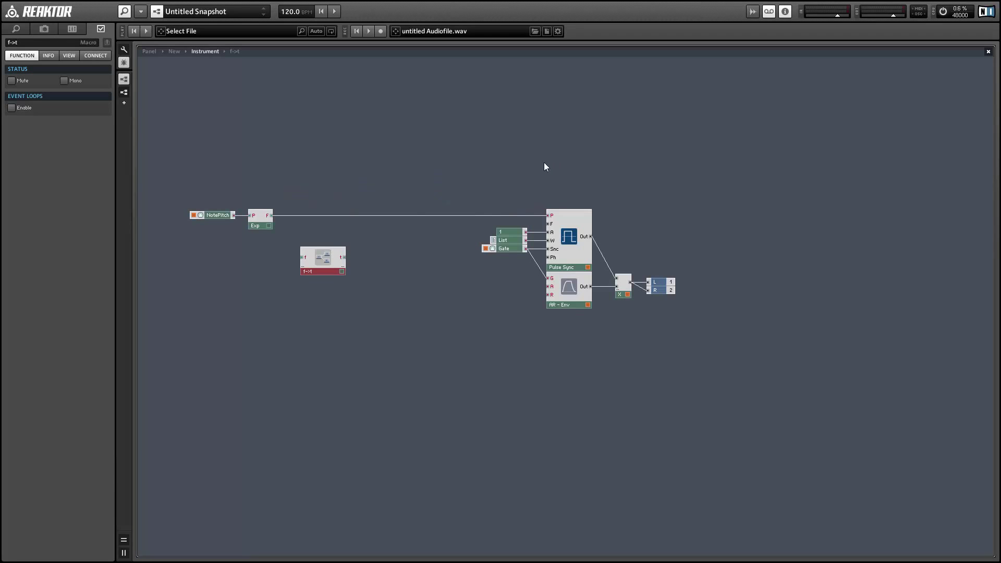
pyautogui.moveTo(322, 270); pyautogui.dragTo(400, 136)
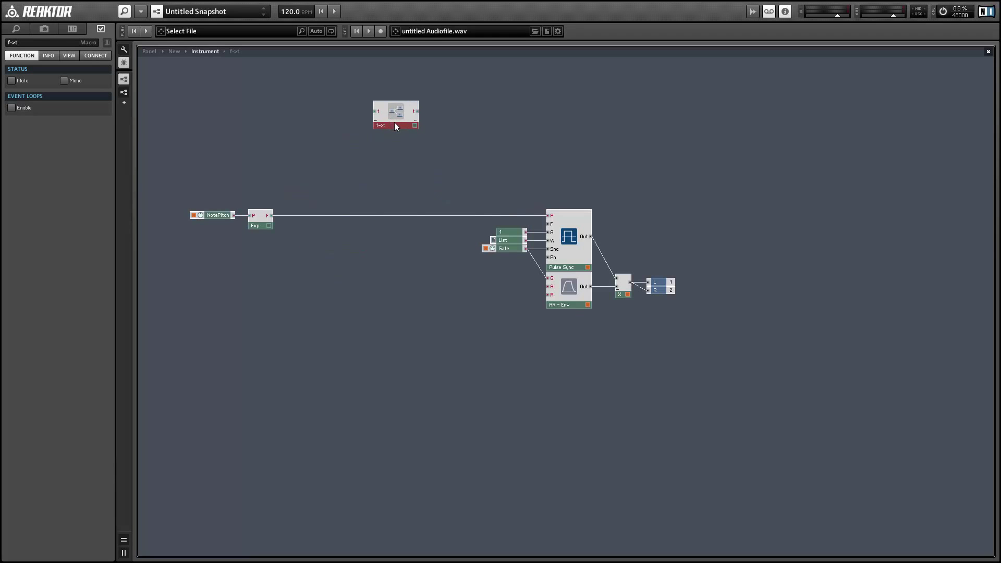
pyautogui.rightClick(382, 140)
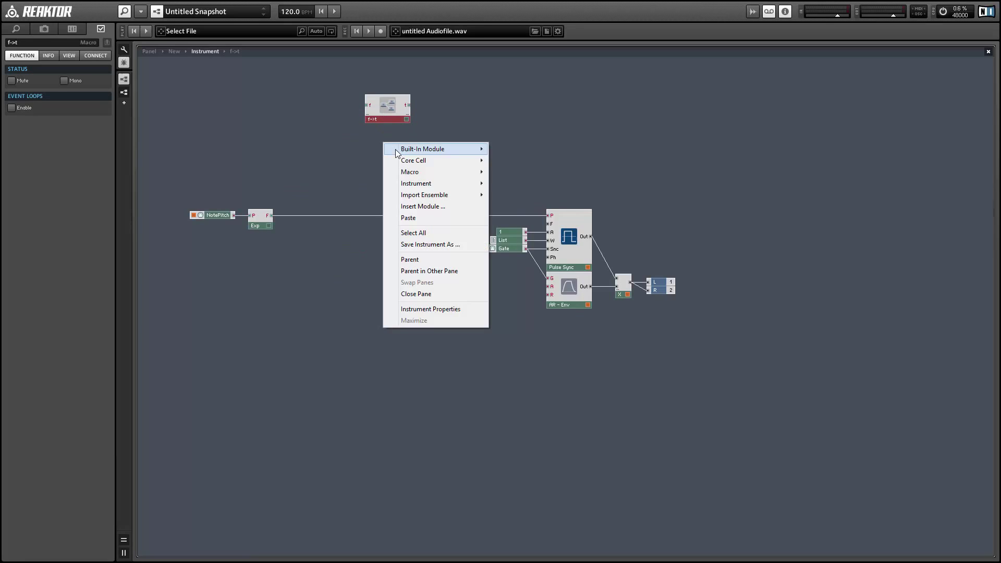
pyautogui.moveTo(423, 172)
pyautogui.click(532, 194)
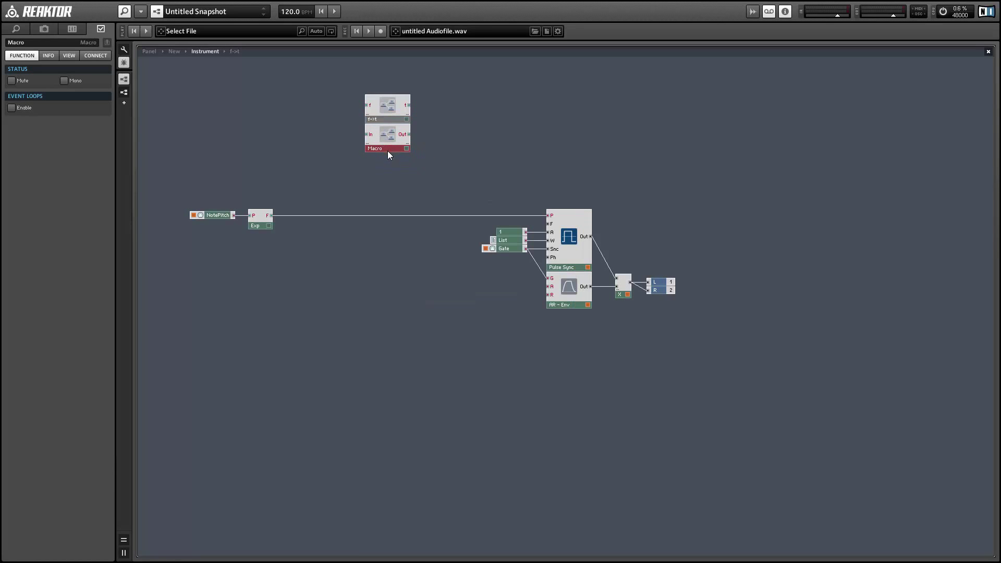
pyautogui.click(23, 44)
pyautogui.write('t')
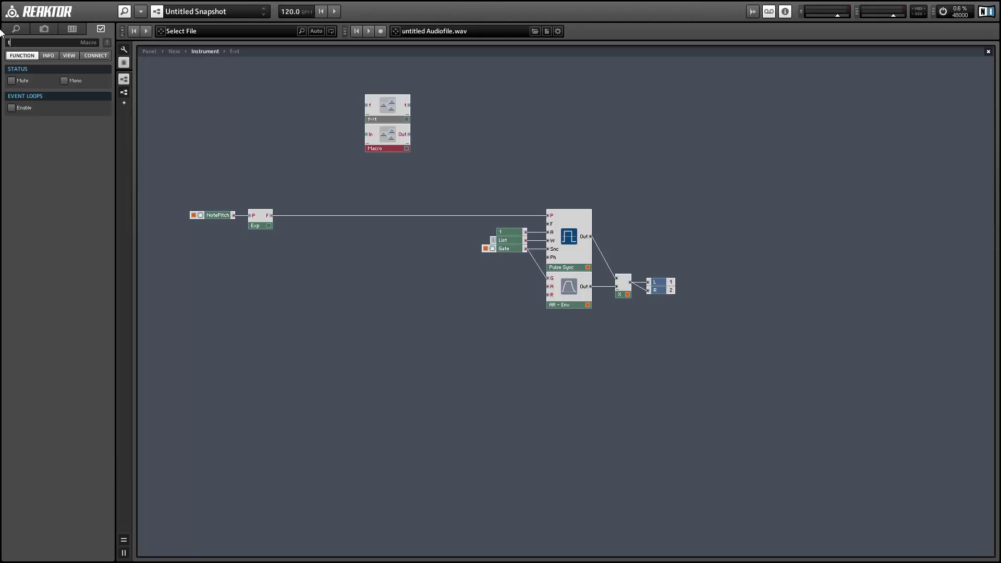
pyautogui.write('->f')
pyautogui.press('Return')
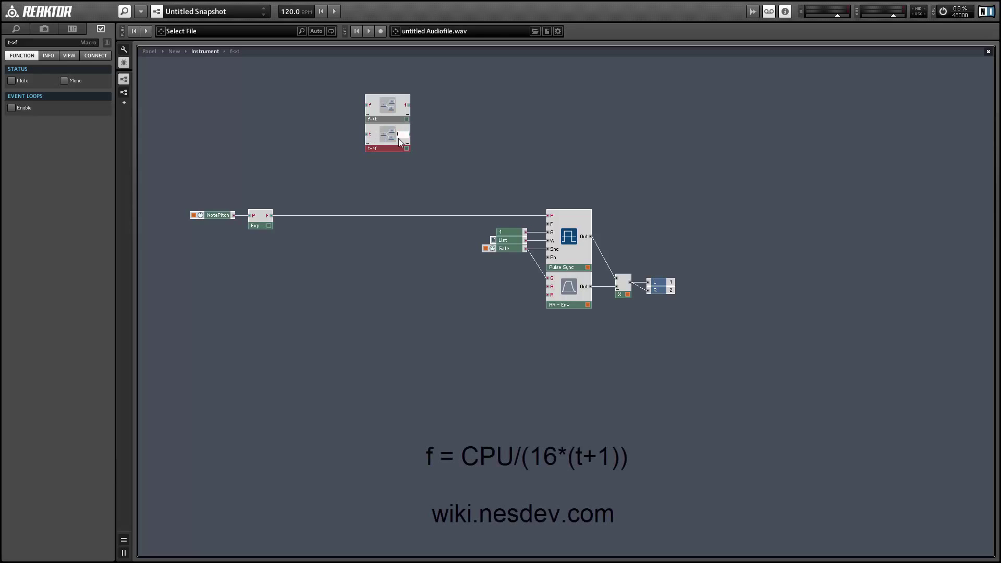
pyautogui.click(386, 155)
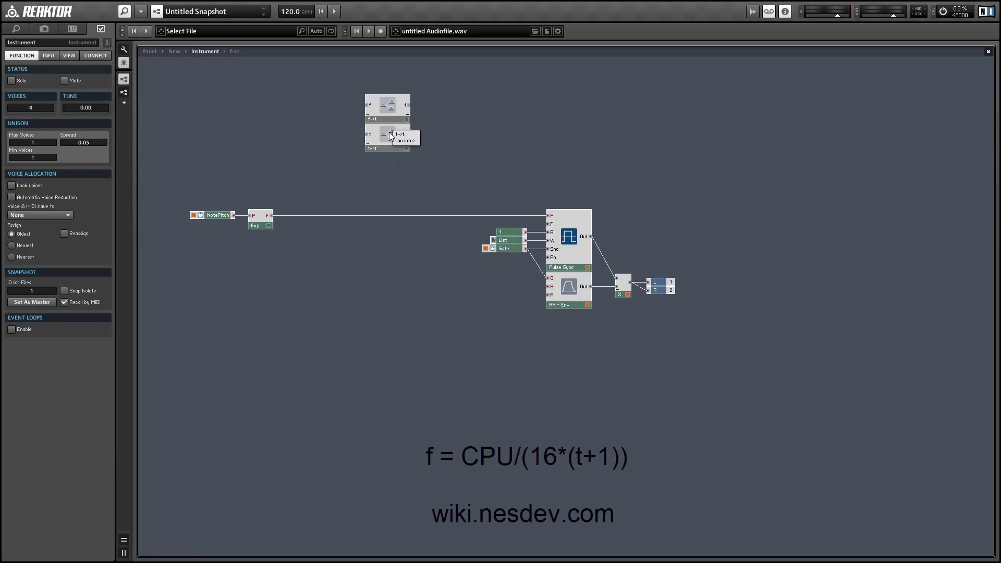
# Step: Inside t->f, add 1 to the t input with an Add module and constant 1
pyautogui.doubleClick(390, 133)
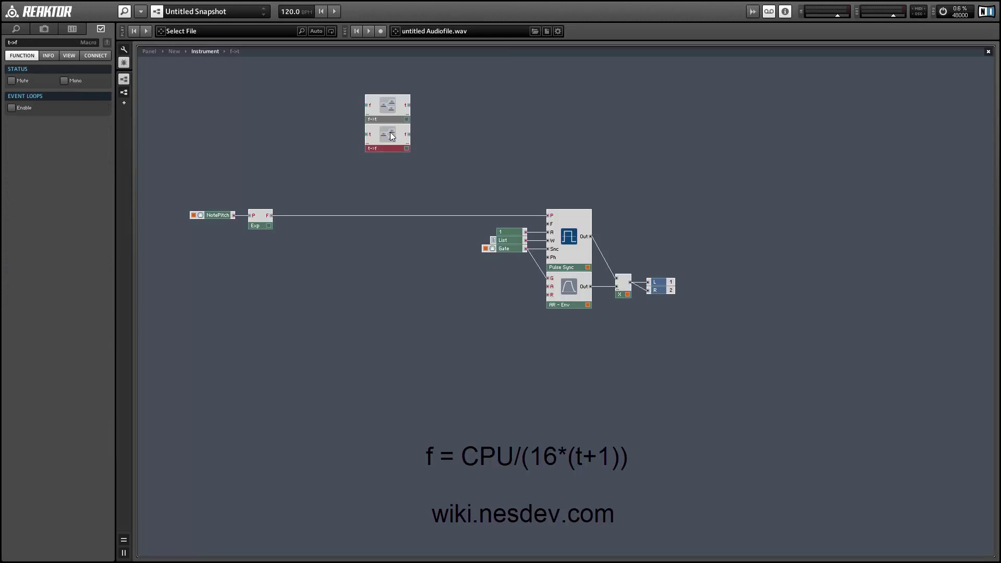
pyautogui.rightClick(285, 137)
pyautogui.moveTo(334, 143)
pyautogui.moveTo(422, 183)
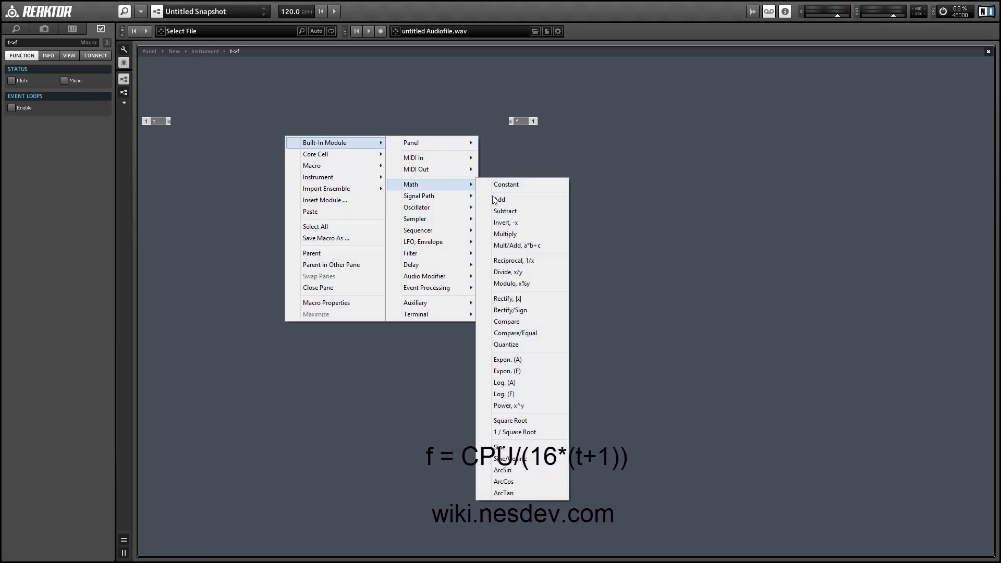
pyautogui.click(496, 199)
pyautogui.moveTo(167, 121); pyautogui.dragTo(212, 138)
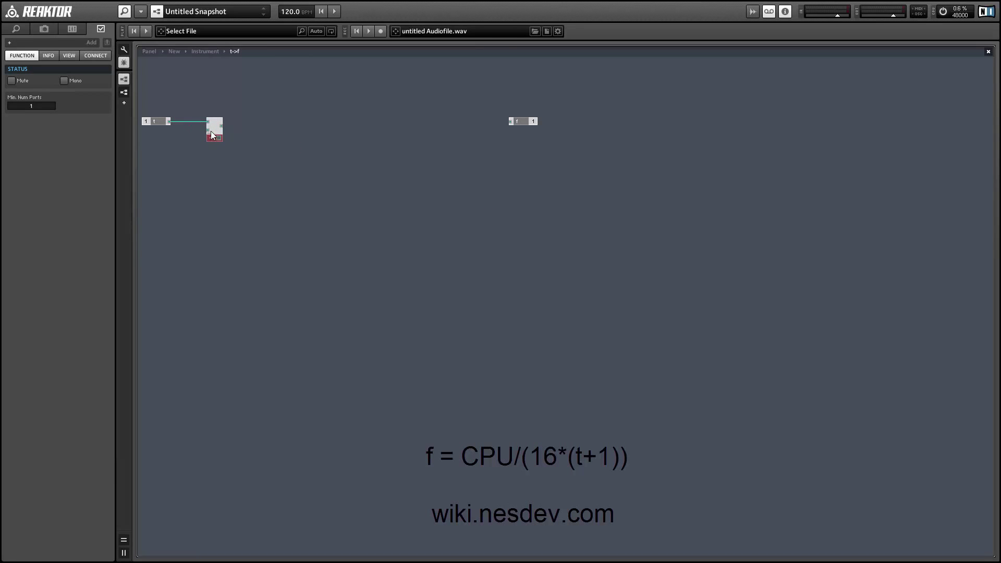
pyautogui.rightClick(212, 139)
pyautogui.click(242, 145)
pyautogui.click(164, 123)
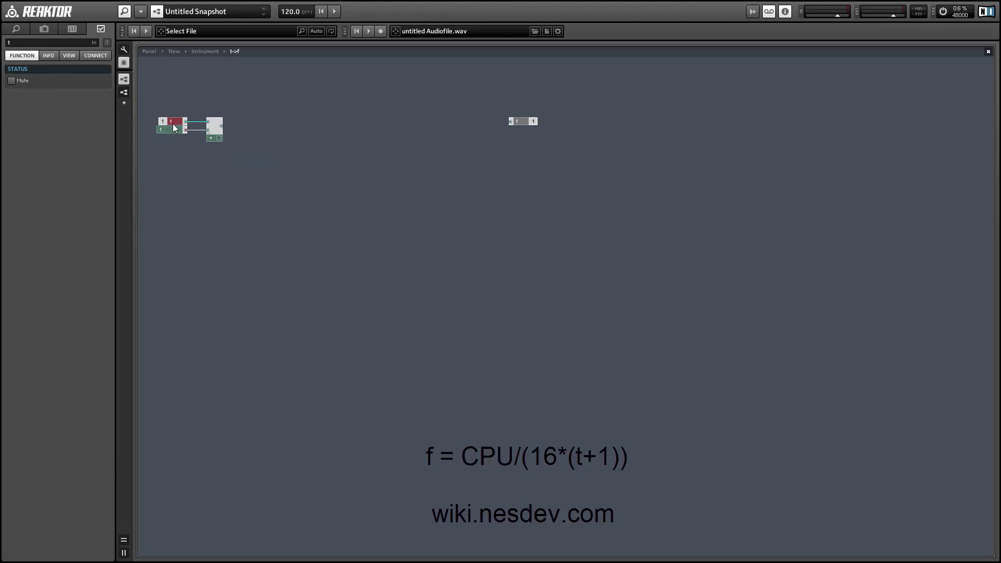
pyautogui.click(233, 162)
# Step: Feed the t+1 sum into a new Multiply module
pyautogui.rightClick(315, 145)
pyautogui.moveTo(365, 147)
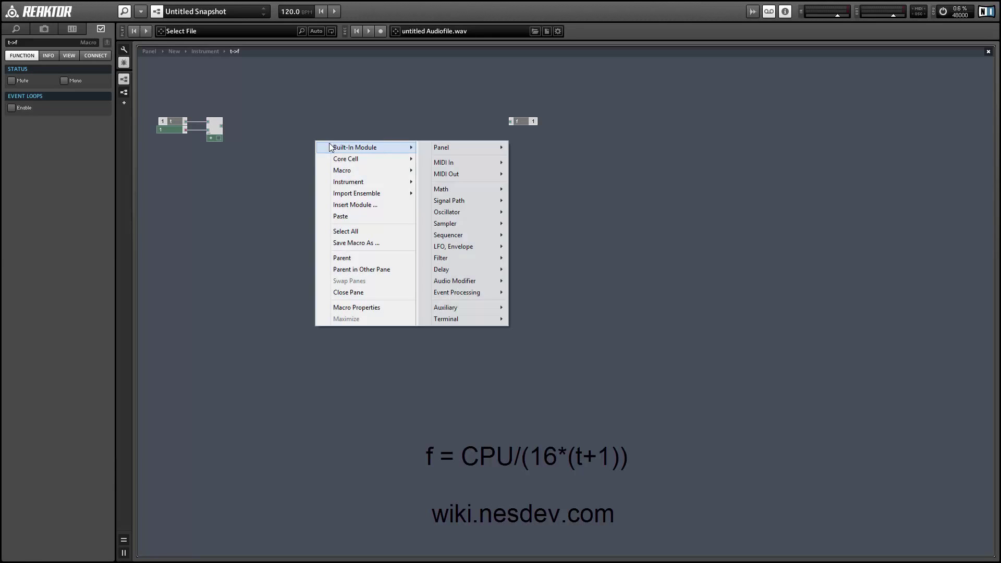
pyautogui.moveTo(469, 189)
pyautogui.click(545, 239)
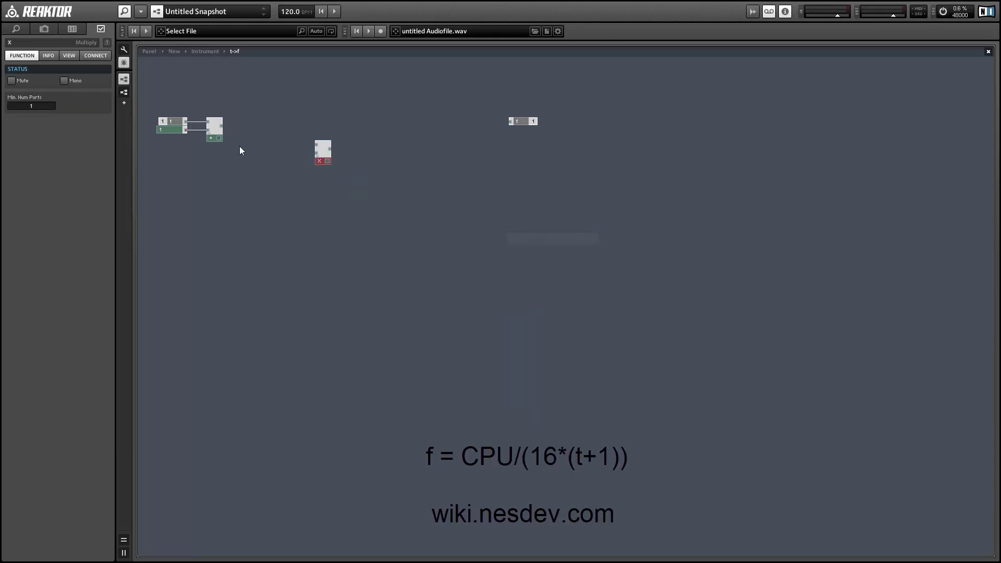
pyautogui.moveTo(221, 132); pyautogui.dragTo(306, 141)
# Step: Give the multiplier a constant of 16 and shift the pair left
pyautogui.rightClick(300, 137)
pyautogui.click(333, 154)
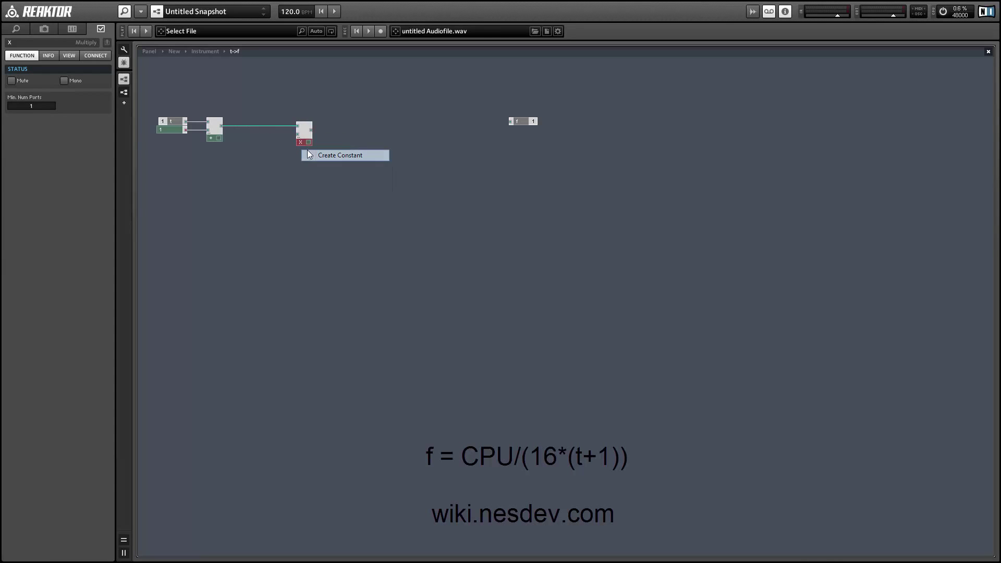
pyautogui.doubleClick(51, 79)
pyautogui.write('16')
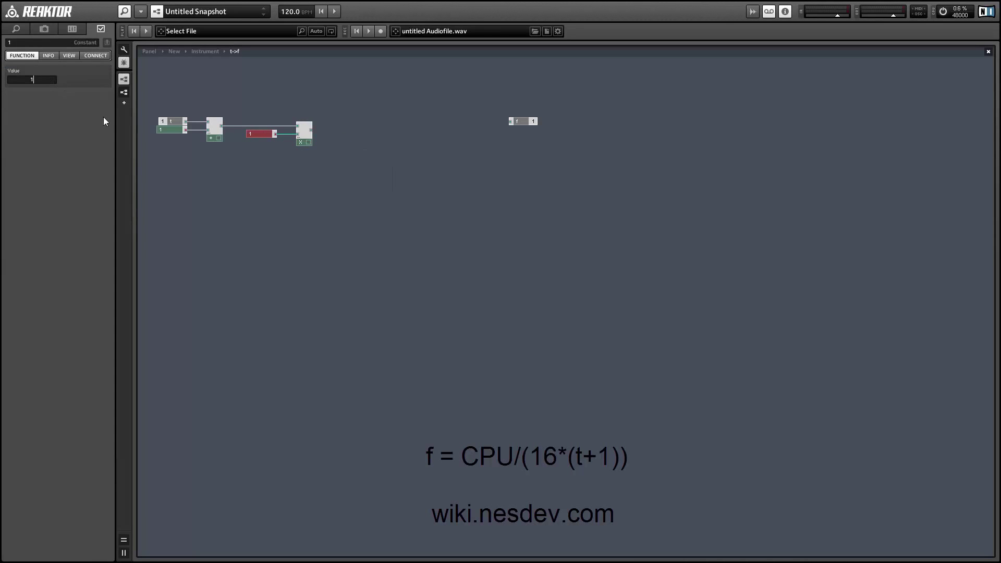
pyautogui.press('Return')
pyautogui.click(286, 158)
pyautogui.moveTo(305, 142); pyautogui.dragTo(293, 142)
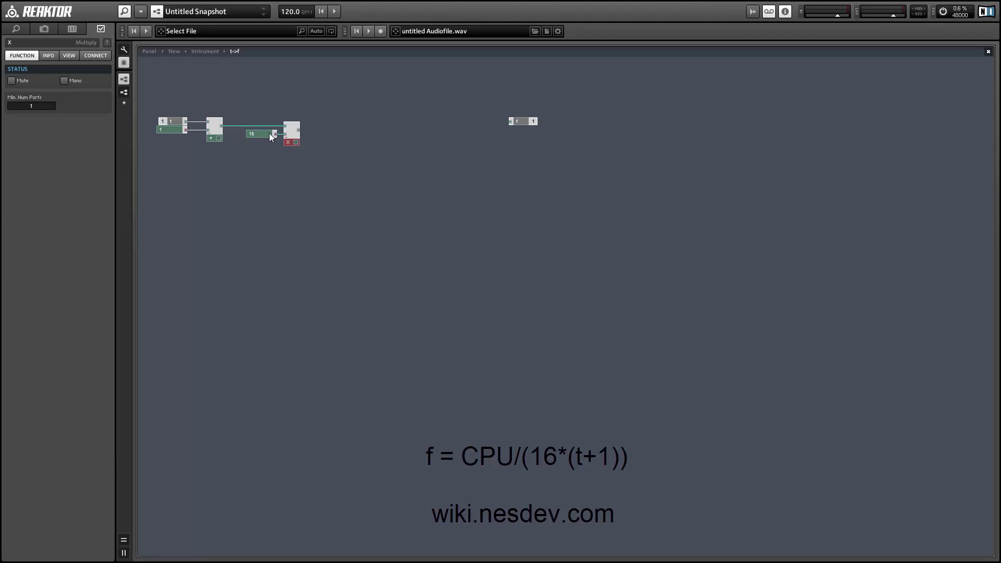
pyautogui.moveTo(248, 107); pyautogui.dragTo(267, 138)
pyautogui.click(268, 154)
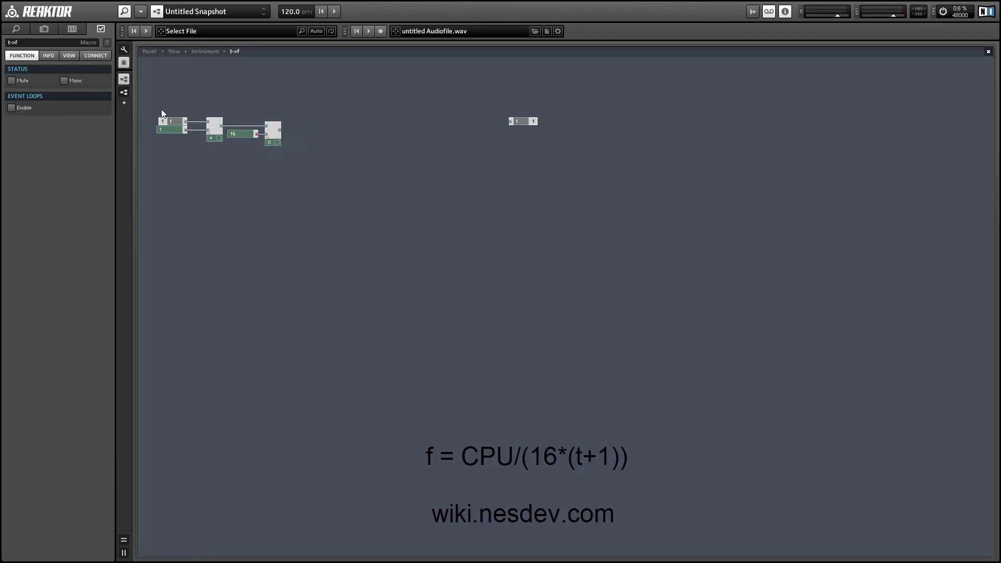
# Step: Add a Divide module with the 16×(t+1) product as its divisor
pyautogui.rightClick(342, 101)
pyautogui.moveTo(396, 104)
pyautogui.moveTo(497, 250)
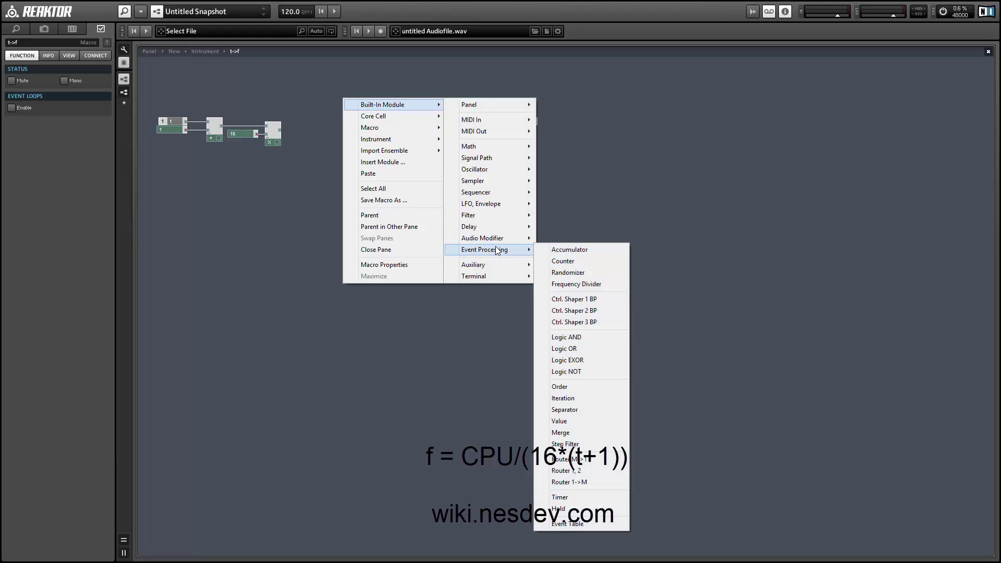
pyautogui.moveTo(481, 147)
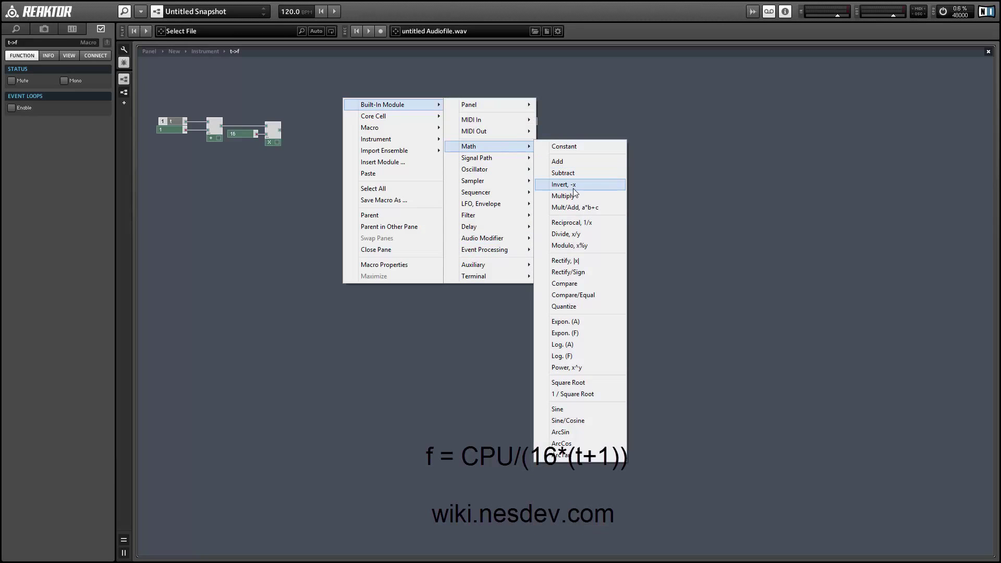
pyautogui.click(568, 233)
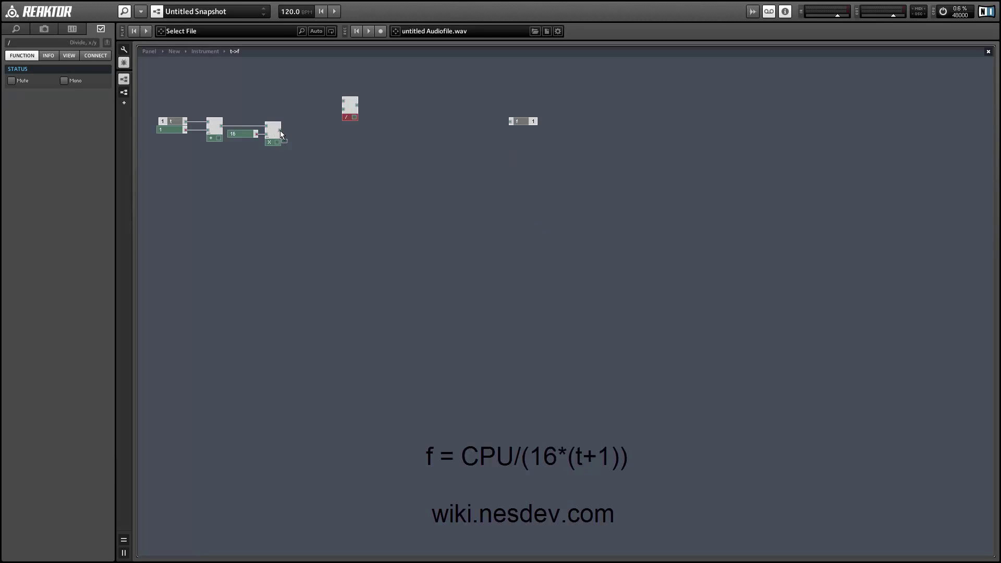
pyautogui.moveTo(280, 131); pyautogui.dragTo(349, 112)
pyautogui.moveTo(351, 116); pyautogui.dragTo(354, 136)
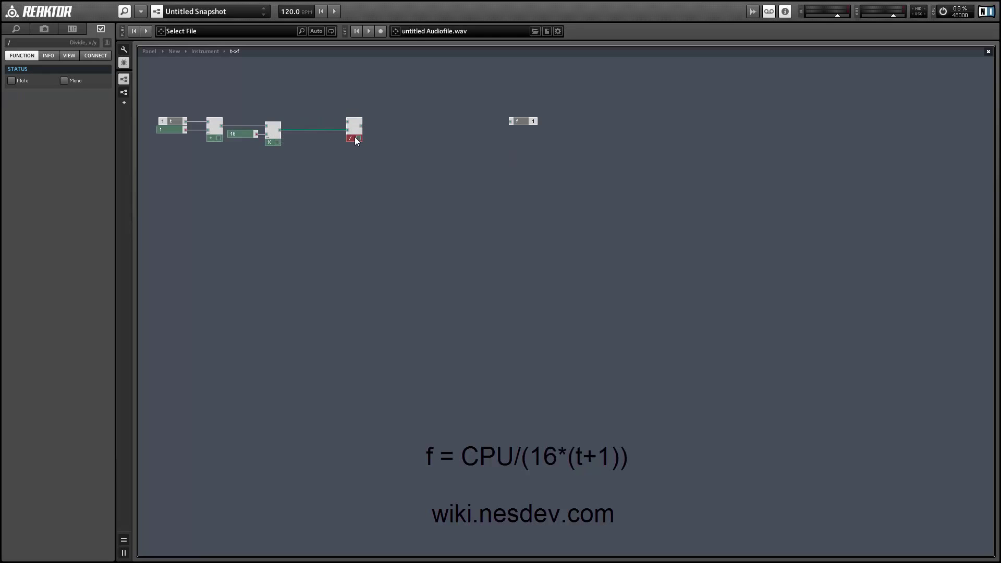
# Step: Set the dividend to a 1662607 constant and wire the quotient to the f output
pyautogui.rightClick(349, 121)
pyautogui.click(365, 139)
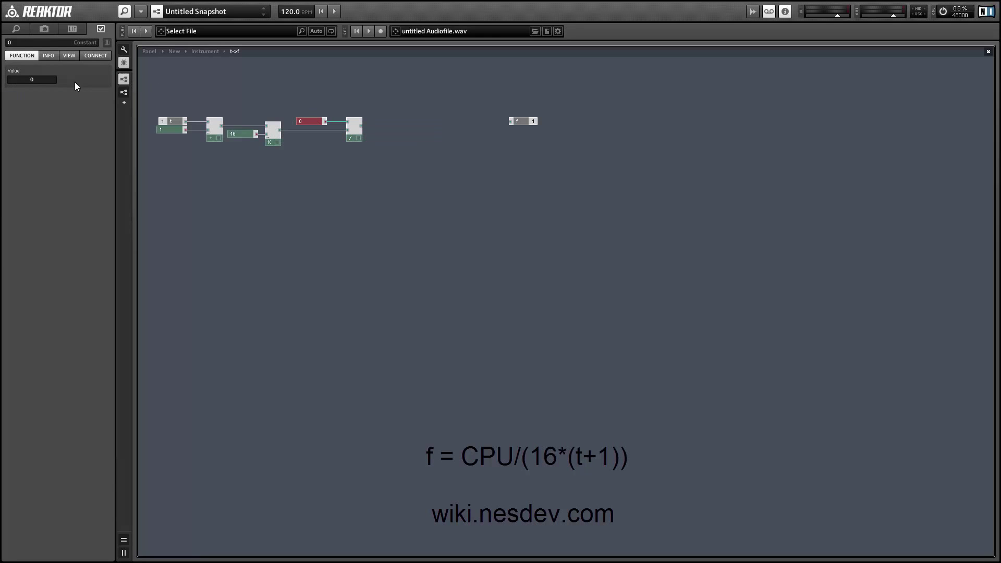
pyautogui.click(32, 81)
pyautogui.write('1')
pyautogui.press('Return')
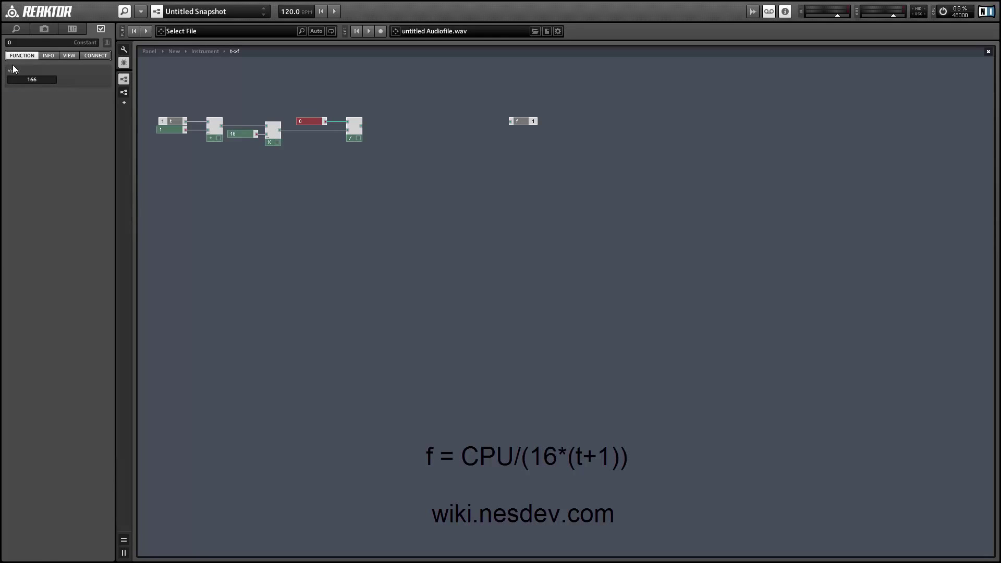
pyautogui.write('2607')
pyautogui.press('Return')
pyautogui.moveTo(358, 139); pyautogui.dragTo(348, 139)
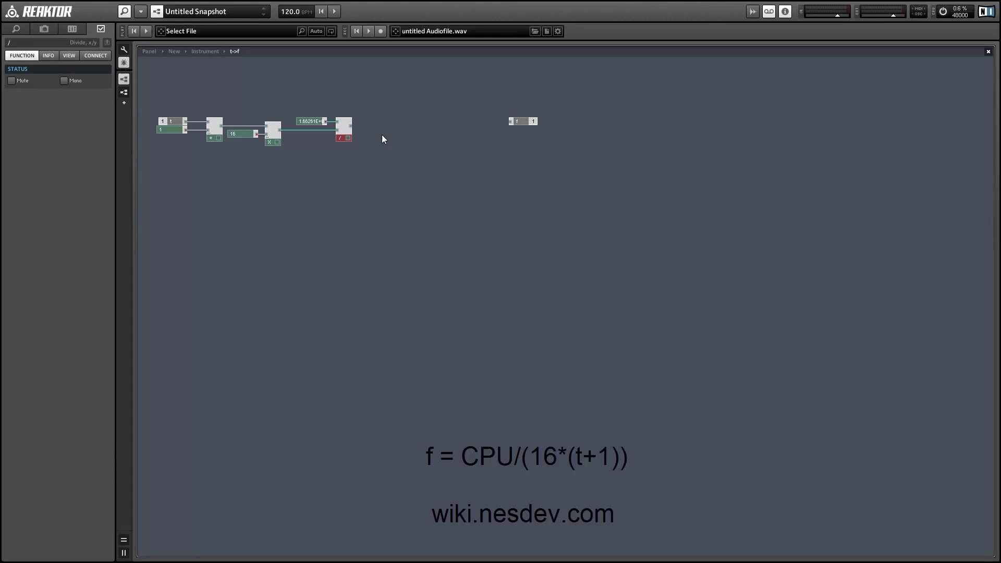
pyautogui.moveTo(348, 128); pyautogui.dragTo(402, 131)
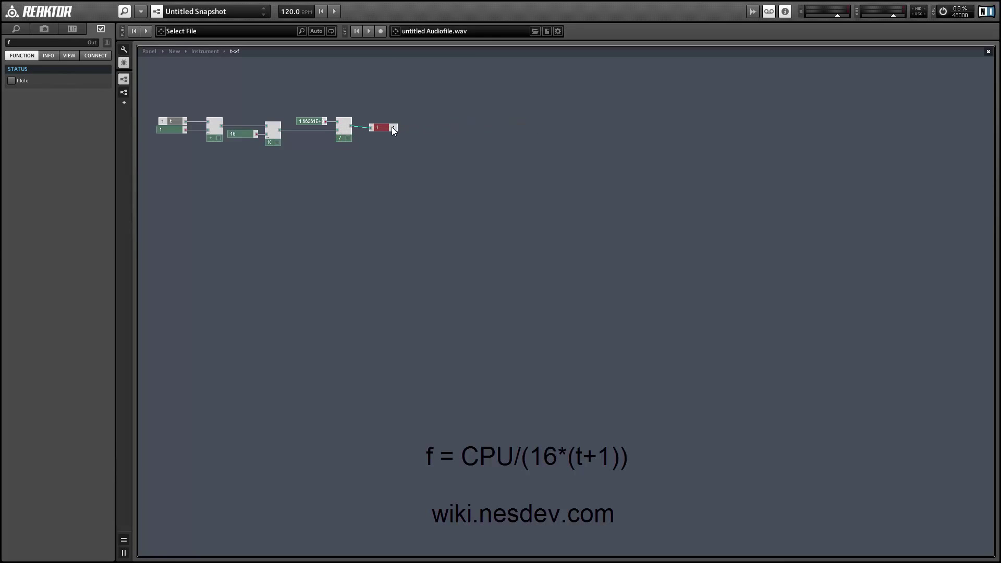
# Step: At Instrument level, place f->t after Exp and wire its output into t->f
pyautogui.doubleClick(405, 156)
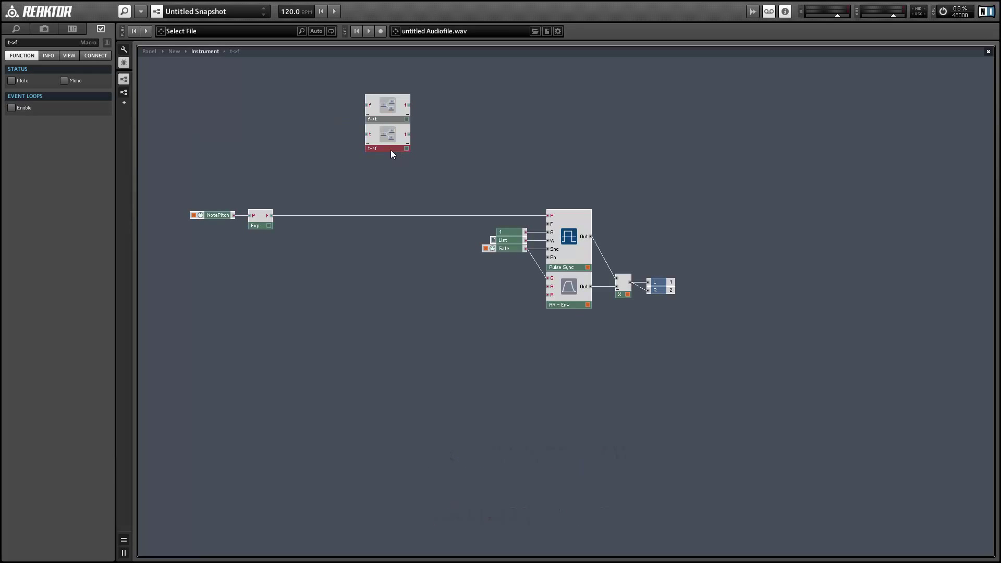
pyautogui.moveTo(380, 150); pyautogui.dragTo(476, 150)
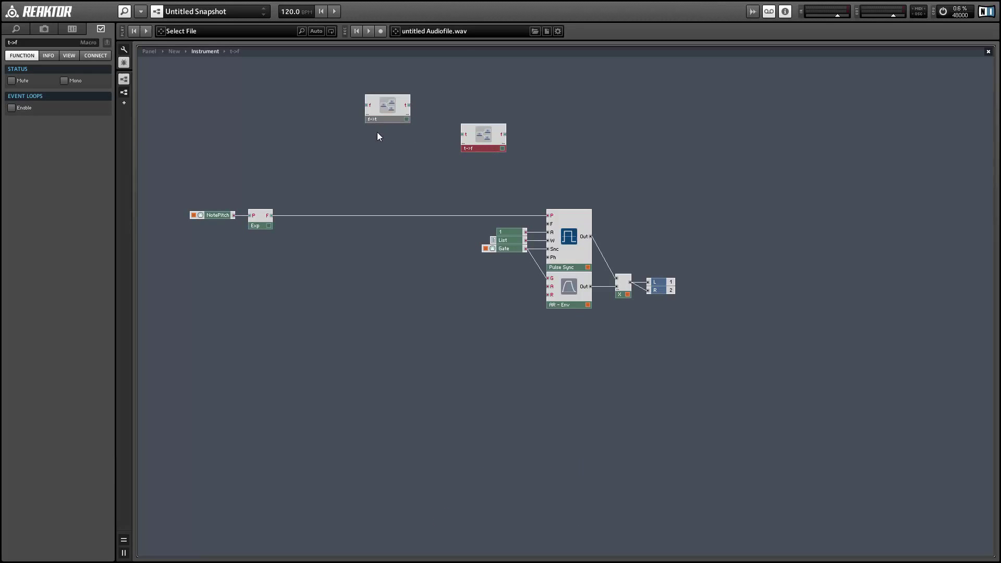
pyautogui.moveTo(376, 132); pyautogui.dragTo(338, 183)
pyautogui.moveTo(262, 225); pyautogui.dragTo(314, 231)
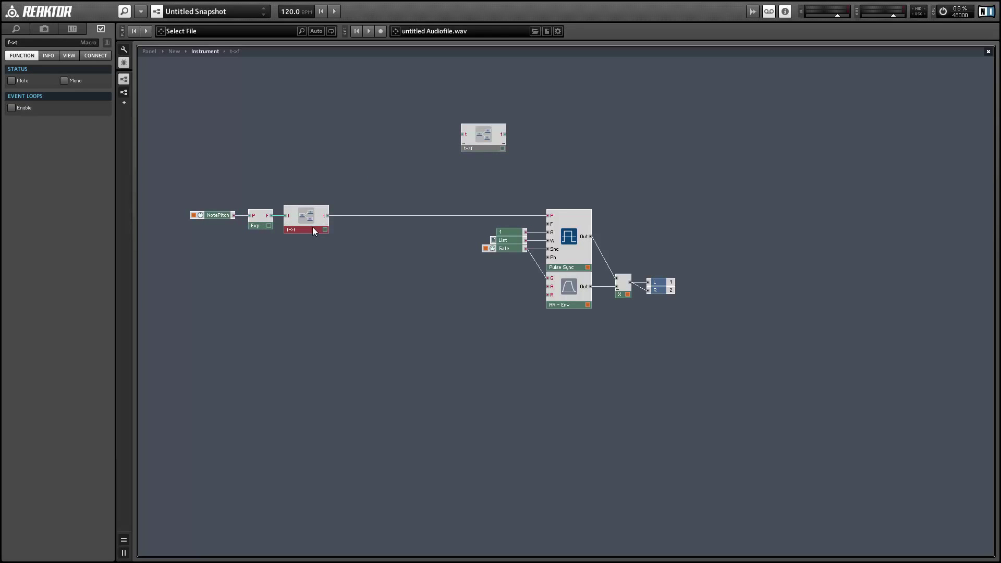
pyautogui.moveTo(333, 214); pyautogui.dragTo(463, 135)
pyautogui.moveTo(313, 220); pyautogui.dragTo(311, 198)
pyautogui.doubleClick(311, 200)
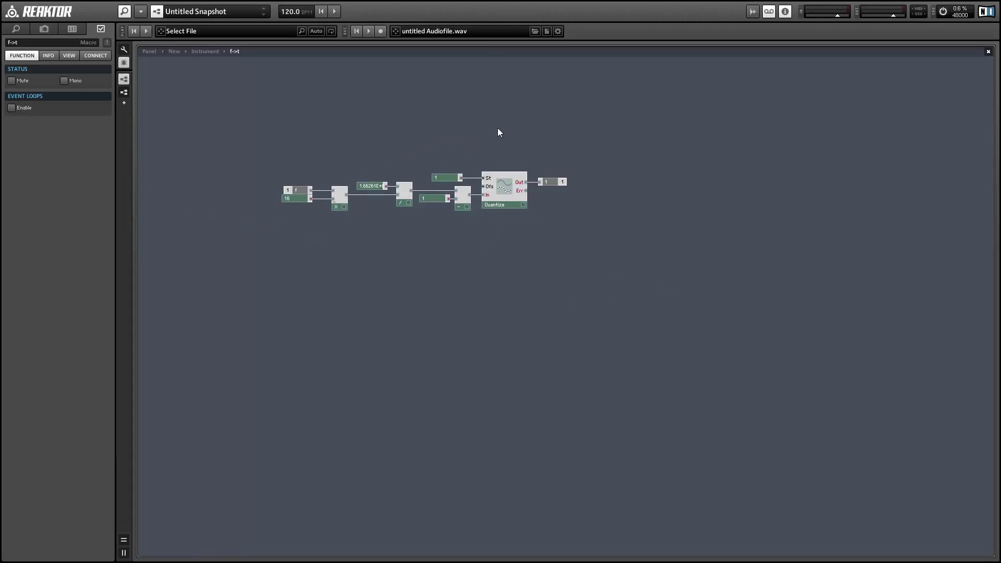
pyautogui.moveTo(443, 139); pyautogui.dragTo(508, 180)
pyautogui.doubleClick(475, 154)
pyautogui.moveTo(466, 150); pyautogui.dragTo(350, 201)
# Step: Add a Log (F) module after t->f to convert frequency back to pitch
pyautogui.click(414, 180)
pyautogui.rightClick(418, 165)
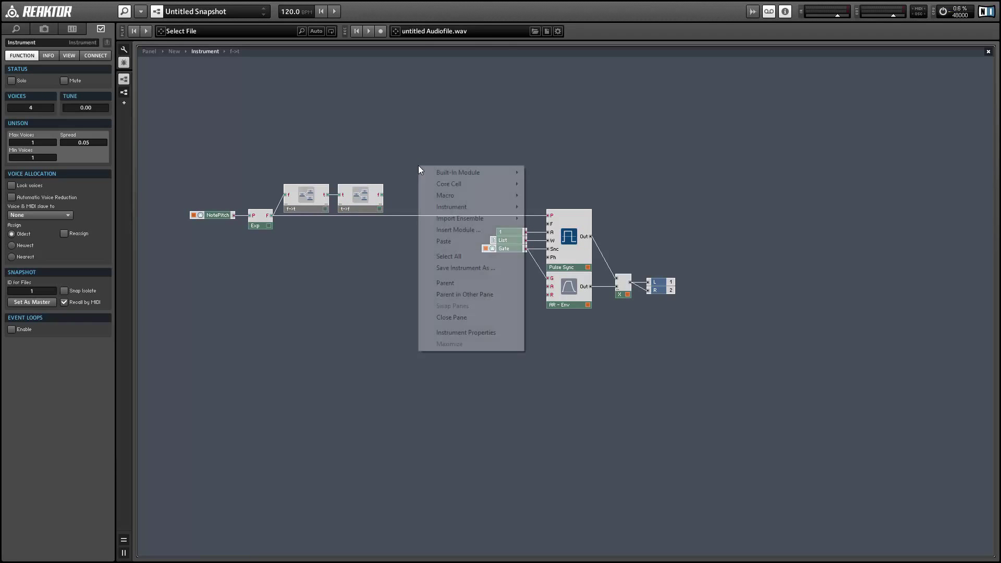
pyautogui.moveTo(469, 172)
pyautogui.moveTo(557, 214)
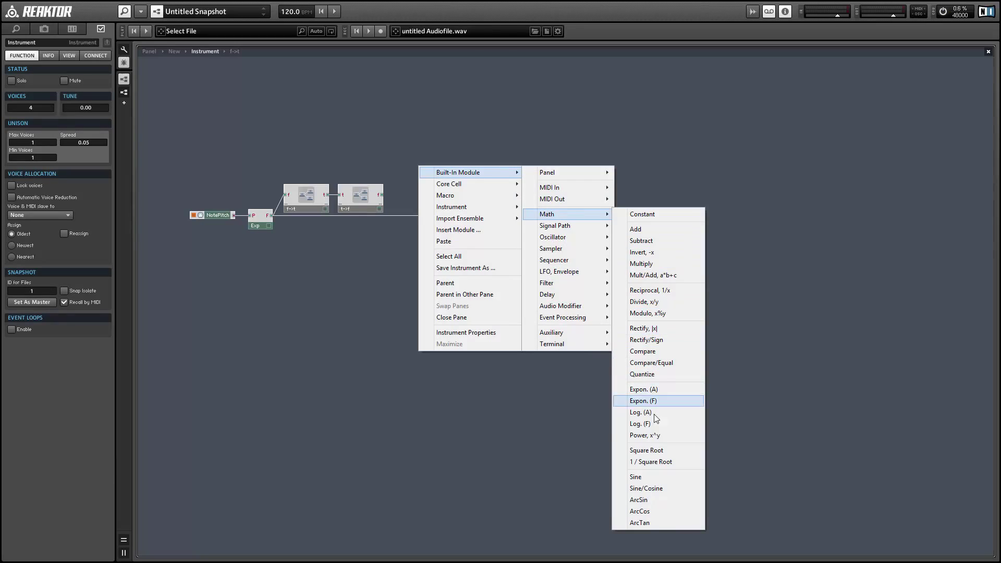
pyautogui.click(641, 423)
pyautogui.moveTo(381, 194); pyautogui.dragTo(403, 199)
pyautogui.hotkey('ctrl', 'z')
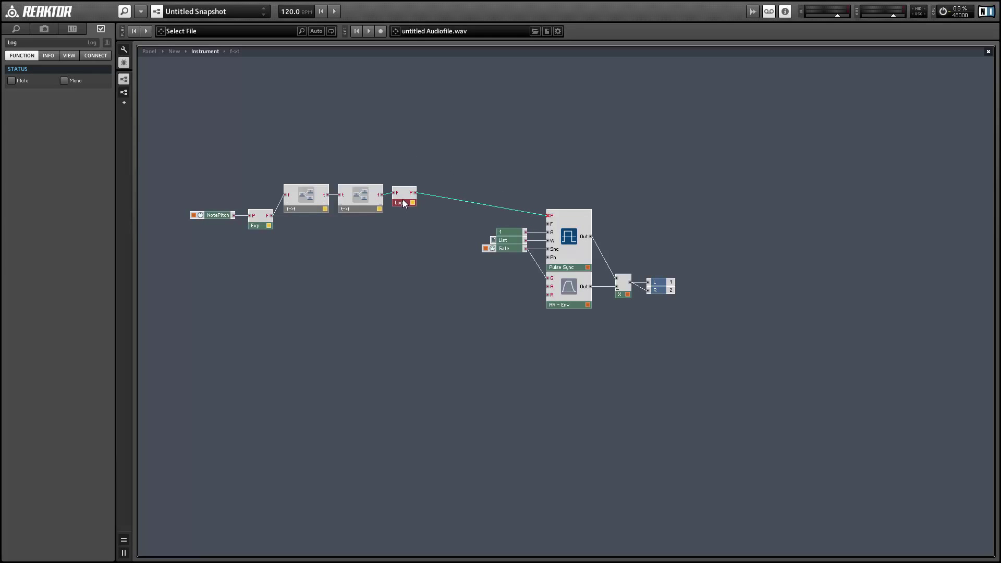
# Step: Line up Exp, f->t, t->f and Log and set them to mono
pyautogui.moveTo(423, 255); pyautogui.dragTo(291, 165)
pyautogui.moveTo(305, 207); pyautogui.dragTo(302, 229)
pyautogui.moveTo(429, 271); pyautogui.dragTo(245, 155)
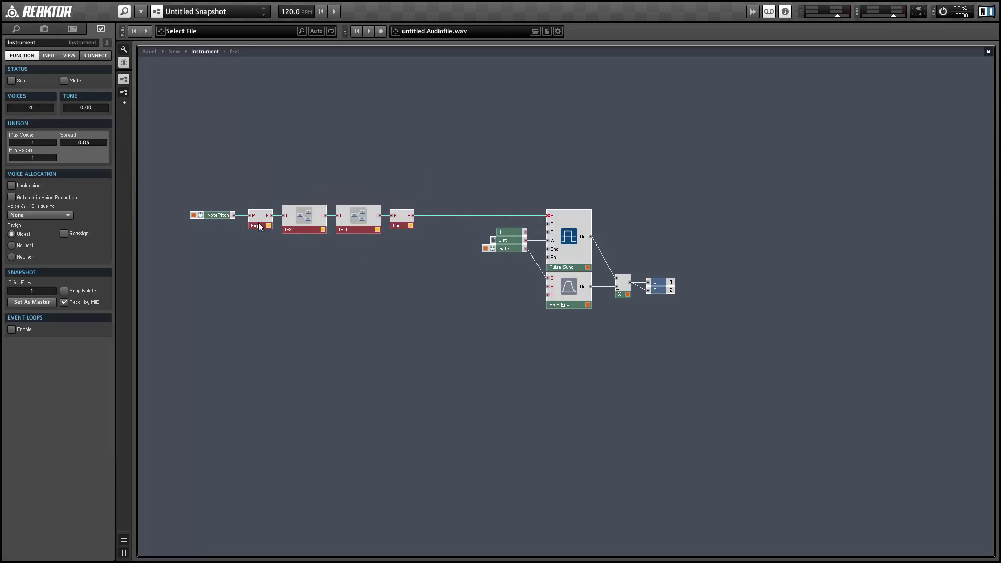
pyautogui.rightClick(259, 222)
pyautogui.click(272, 238)
# Step: Move the whole instrument structure right and down
pyautogui.moveTo(179, 195); pyautogui.dragTo(654, 326)
pyautogui.moveTo(579, 305); pyautogui.dragTo(676, 364)
pyautogui.click(496, 348)
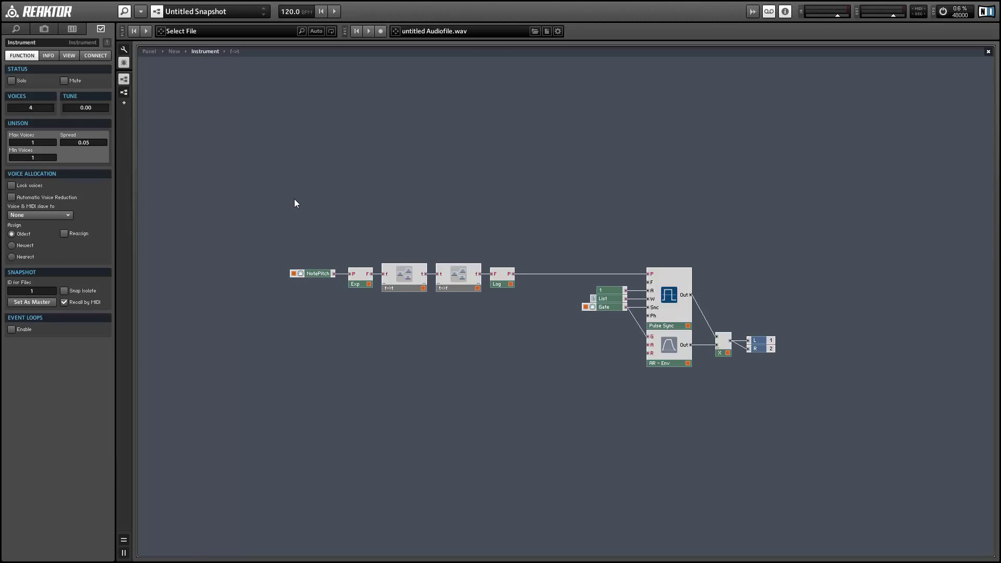
# Step: Add a Clock Oscillator module and move it slightly right
pyautogui.rightClick(307, 116)
pyautogui.moveTo(315, 123)
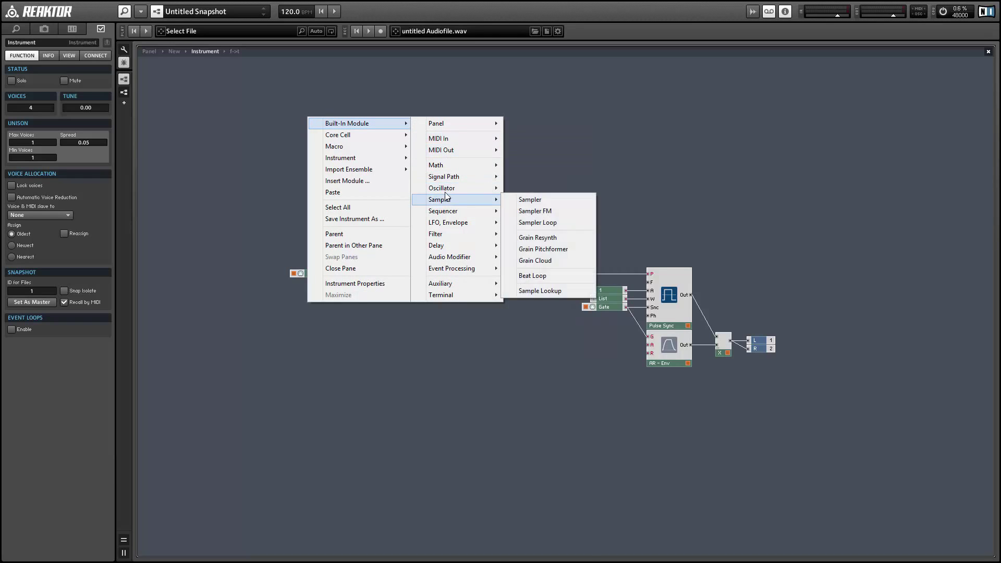
pyautogui.moveTo(446, 191)
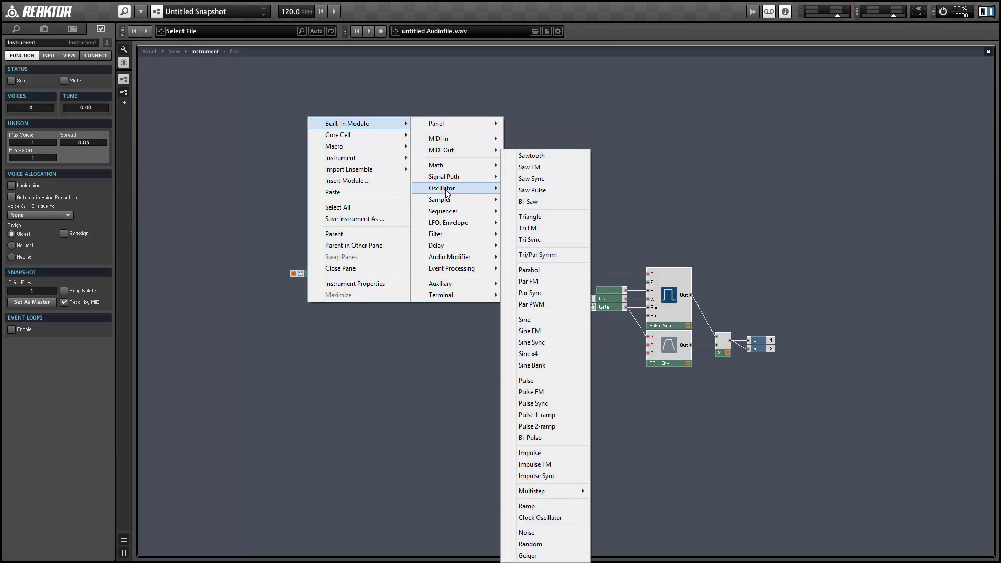
pyautogui.click(543, 517)
pyautogui.moveTo(342, 158); pyautogui.dragTo(379, 163)
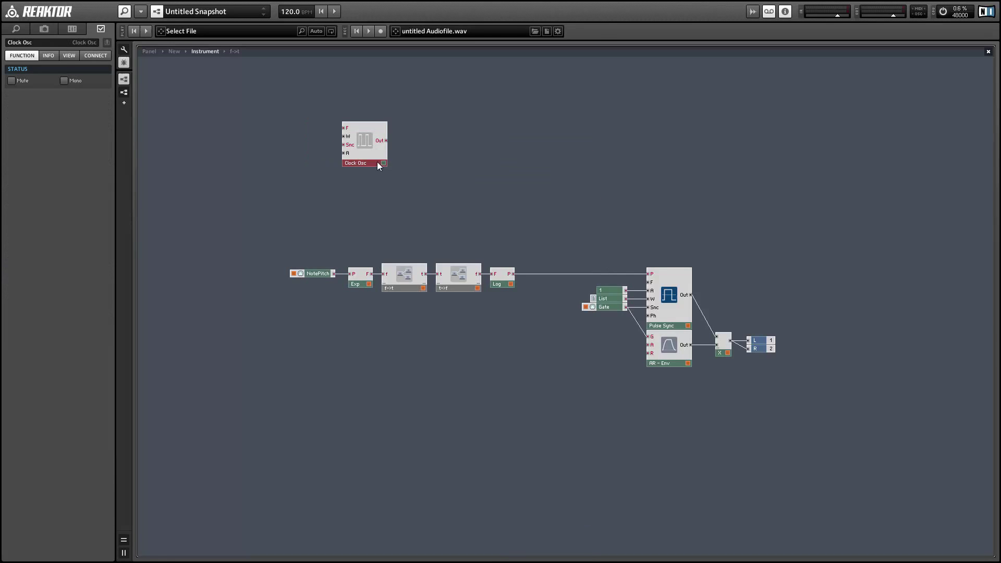
# Step: Add a Divide module with a constant 120 on its top input
pyautogui.rightClick(249, 105)
pyautogui.moveTo(256, 112)
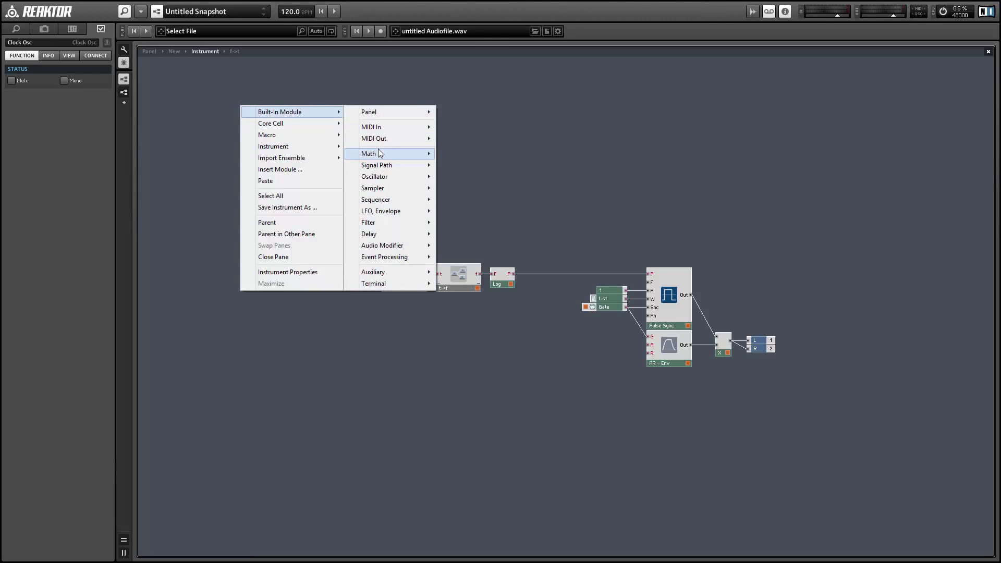
pyautogui.moveTo(383, 153)
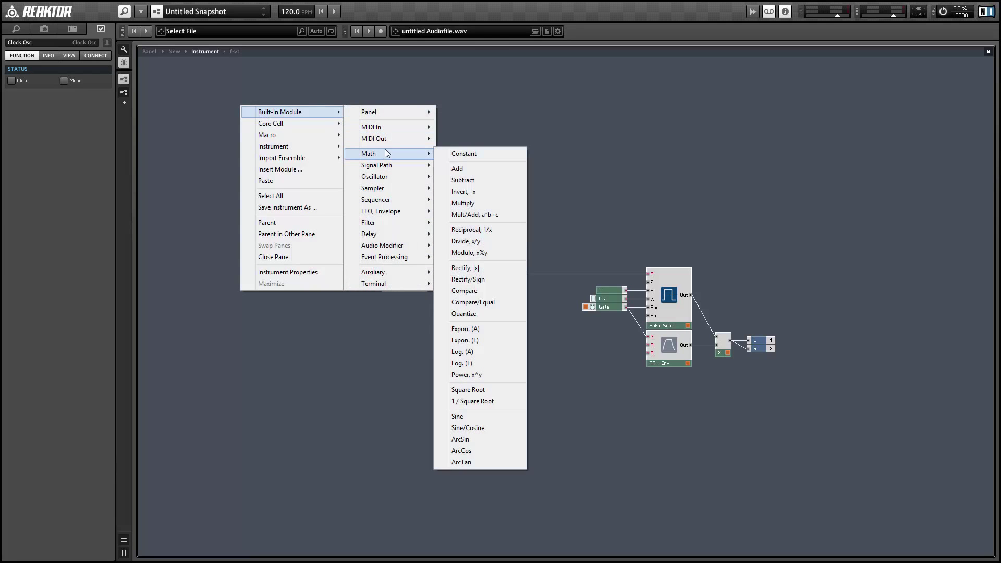
pyautogui.click(492, 241)
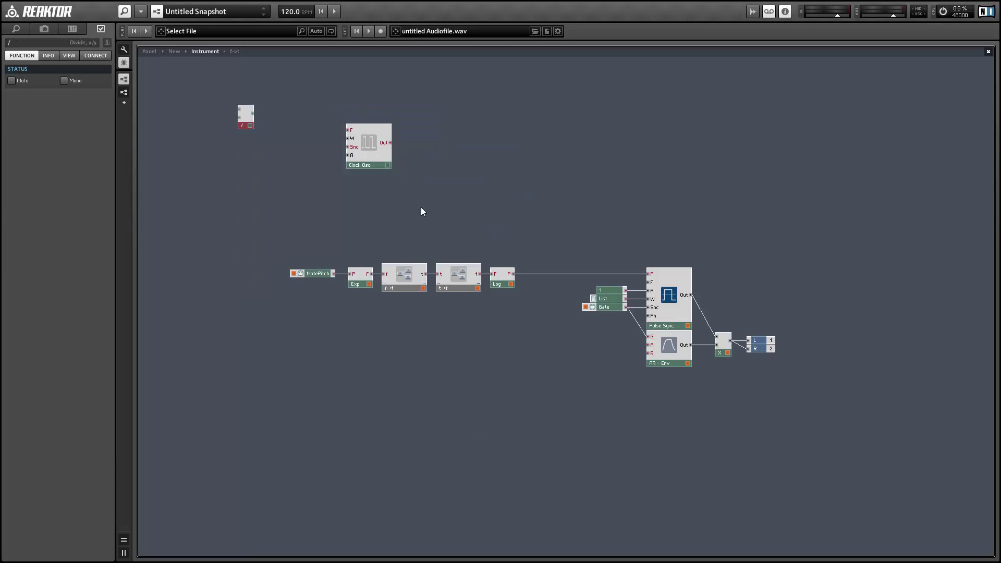
pyautogui.rightClick(240, 110)
pyautogui.click(277, 128)
pyautogui.click(29, 79)
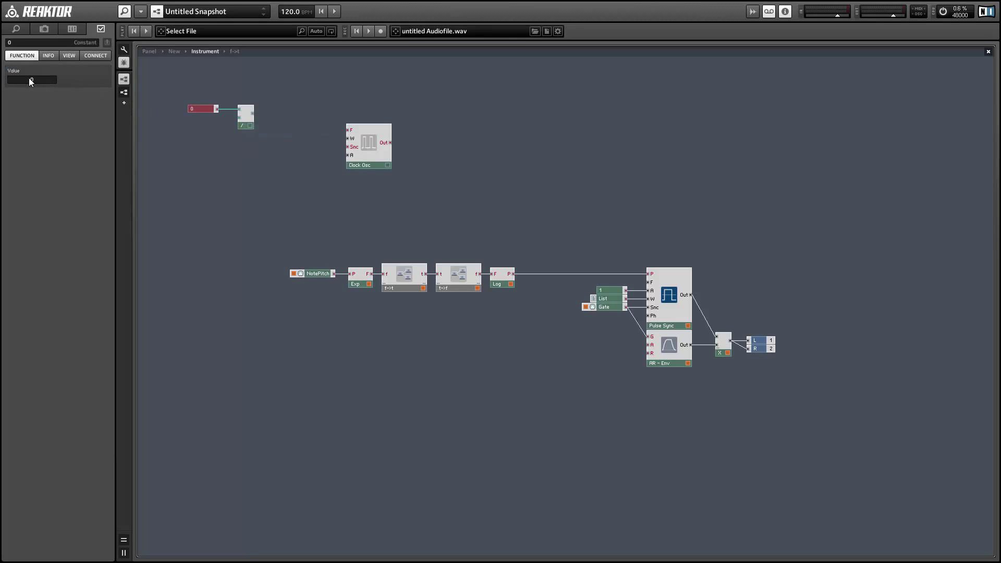
pyautogui.write('120')
pyautogui.press('Return')
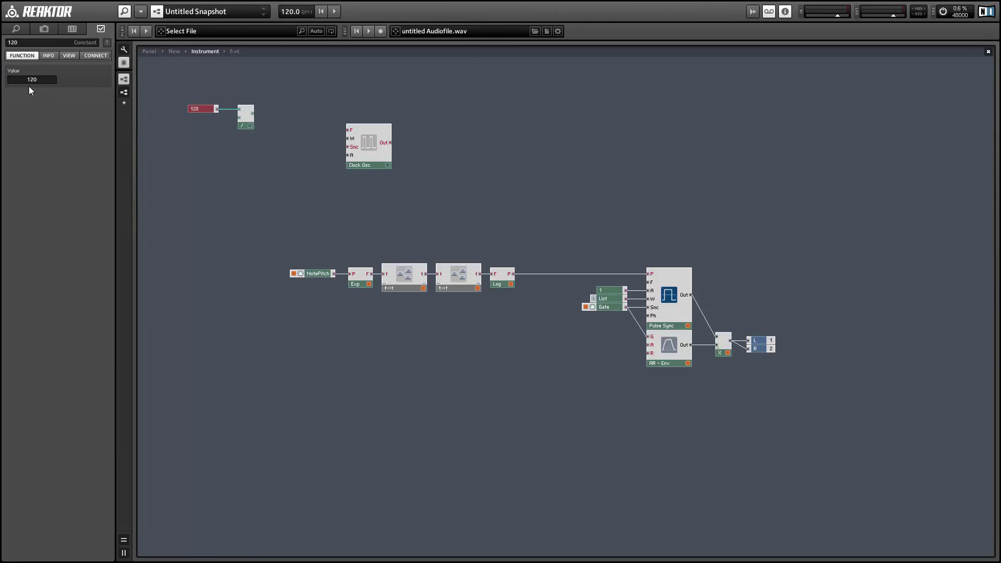
# Step: Attach a 'Period' fader to the divisor, max 8, step 1, default 5
pyautogui.rightClick(240, 118)
pyautogui.click(279, 127)
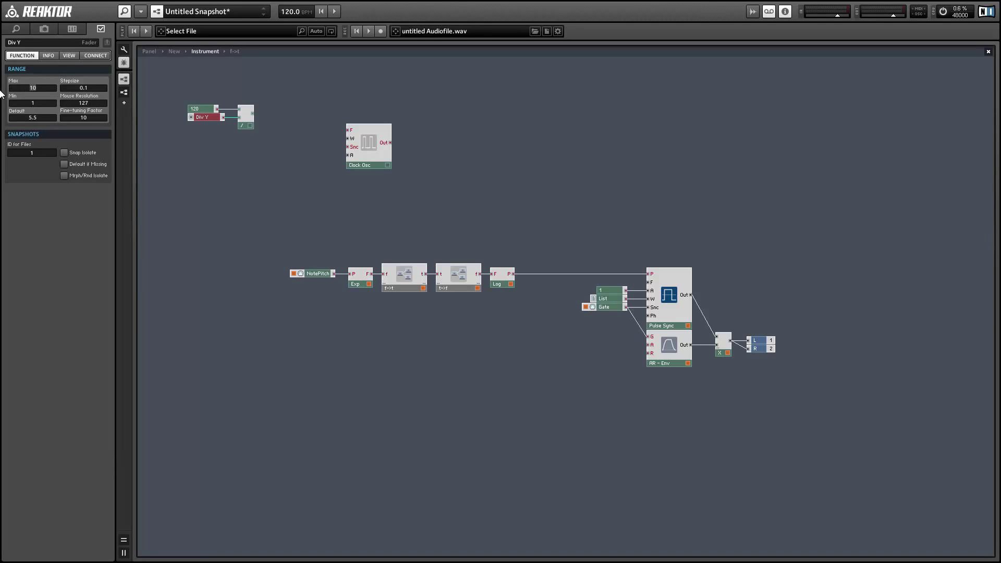
pyautogui.write('8')
pyautogui.press('Return')
pyautogui.press('Return')
pyautogui.doubleClick(8, 43)
pyautogui.write('Period')
pyautogui.press('Return')
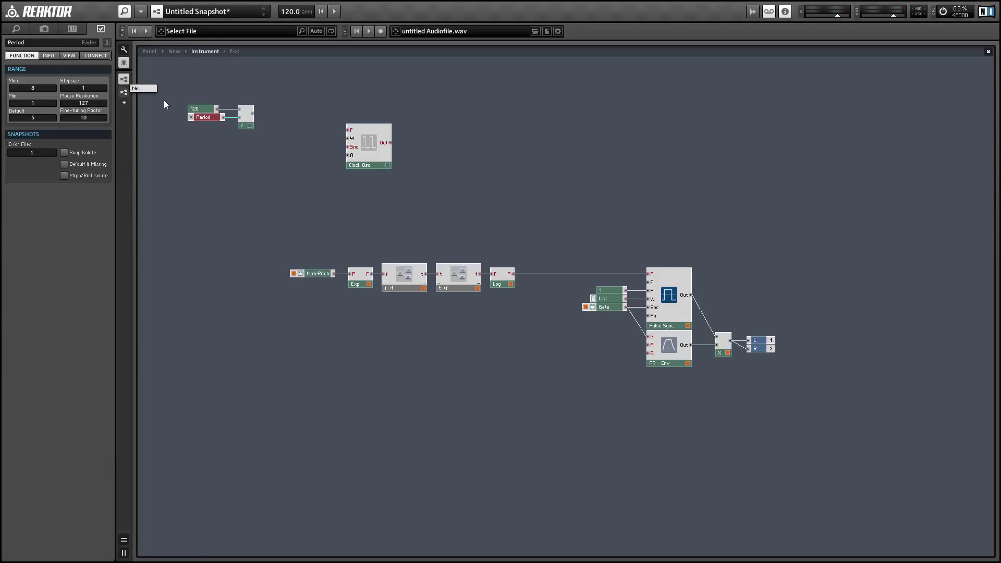
# Step: Move the 120/Period/divide group beside Clock Osc and feed a constant 1 into its R input
pyautogui.moveTo(197, 109); pyautogui.dragTo(347, 129)
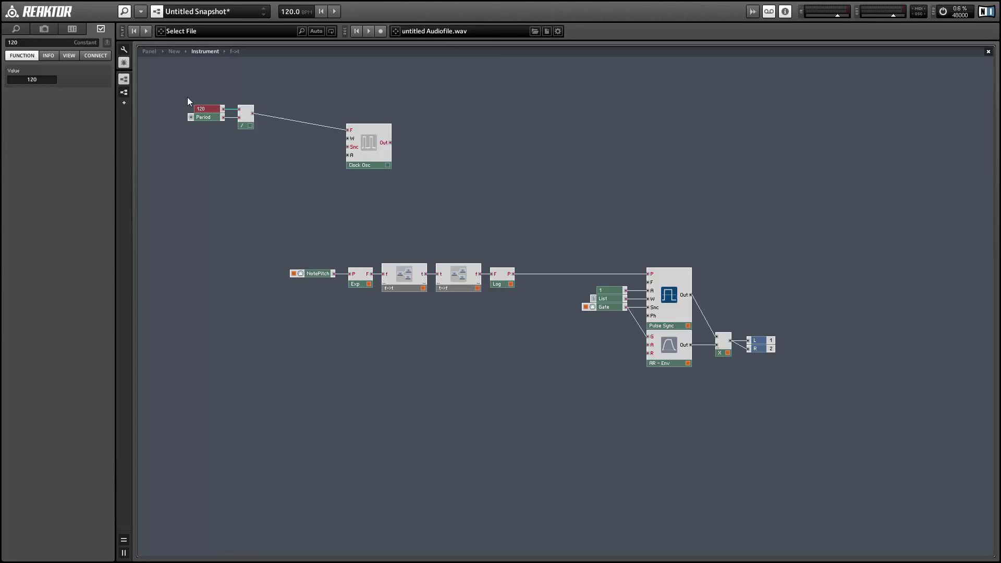
pyautogui.moveTo(188, 100); pyautogui.dragTo(329, 142)
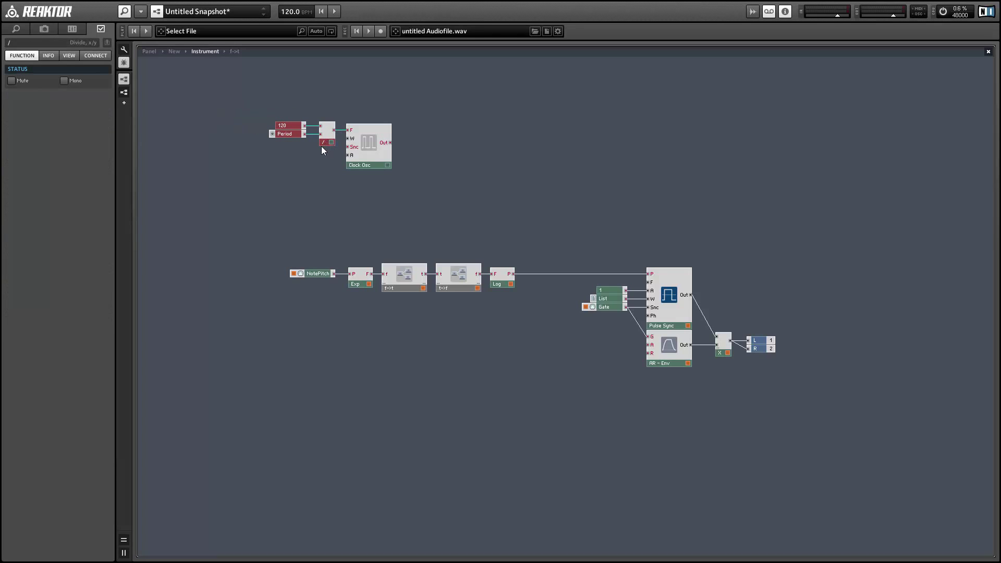
pyautogui.rightClick(350, 157)
pyautogui.click(376, 171)
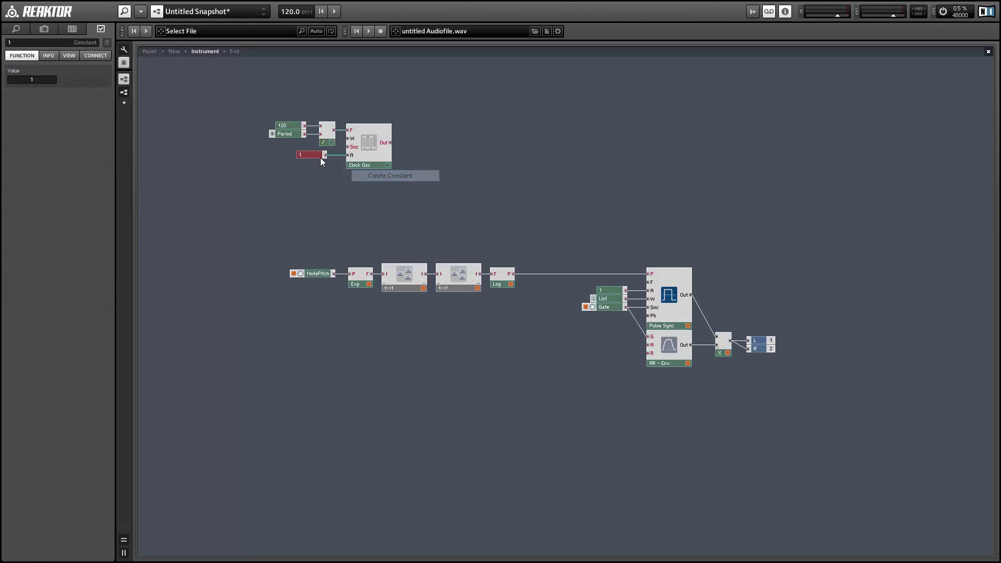
pyautogui.moveTo(292, 154); pyautogui.dragTo(290, 155)
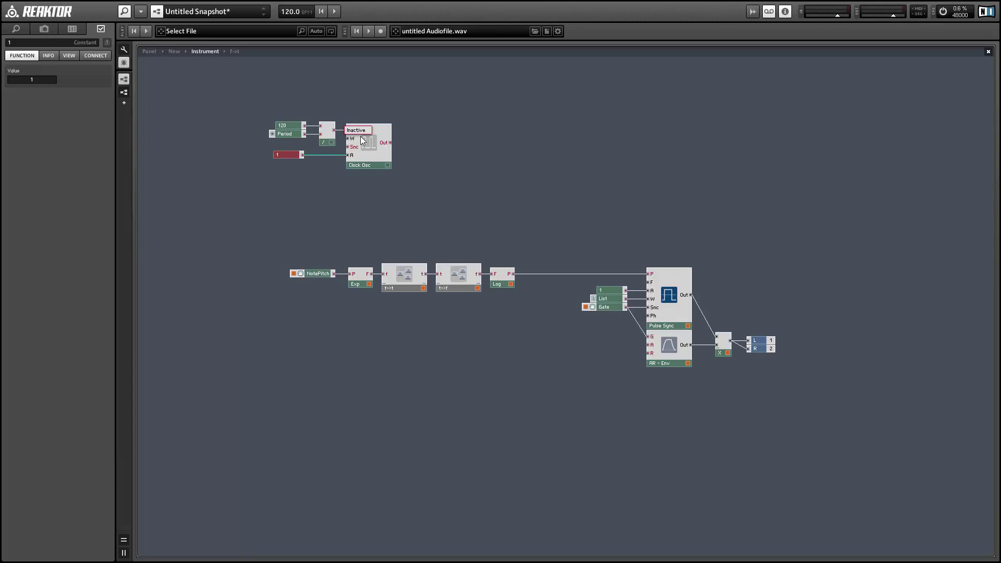
pyautogui.click(413, 157)
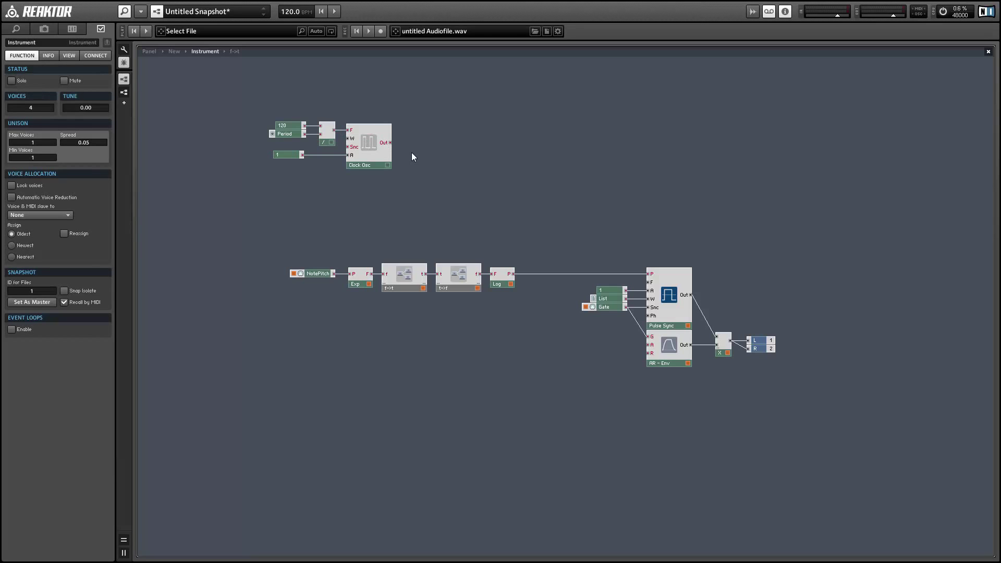
# Step: Insert a Separator module and a Merge module
pyautogui.rightClick(411, 153)
pyautogui.moveTo(454, 159)
pyautogui.moveTo(590, 308)
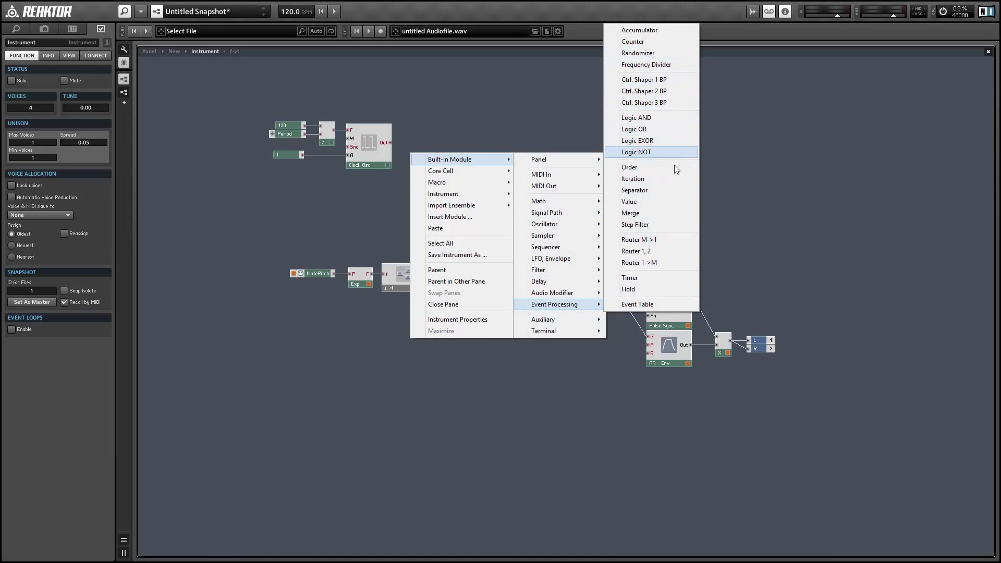
pyautogui.click(665, 189)
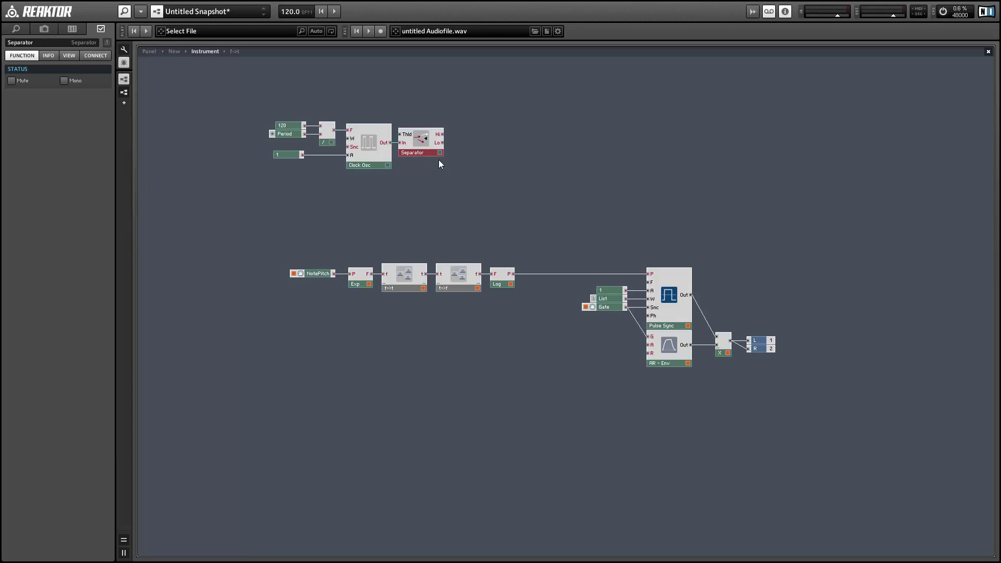
pyautogui.rightClick(540, 128)
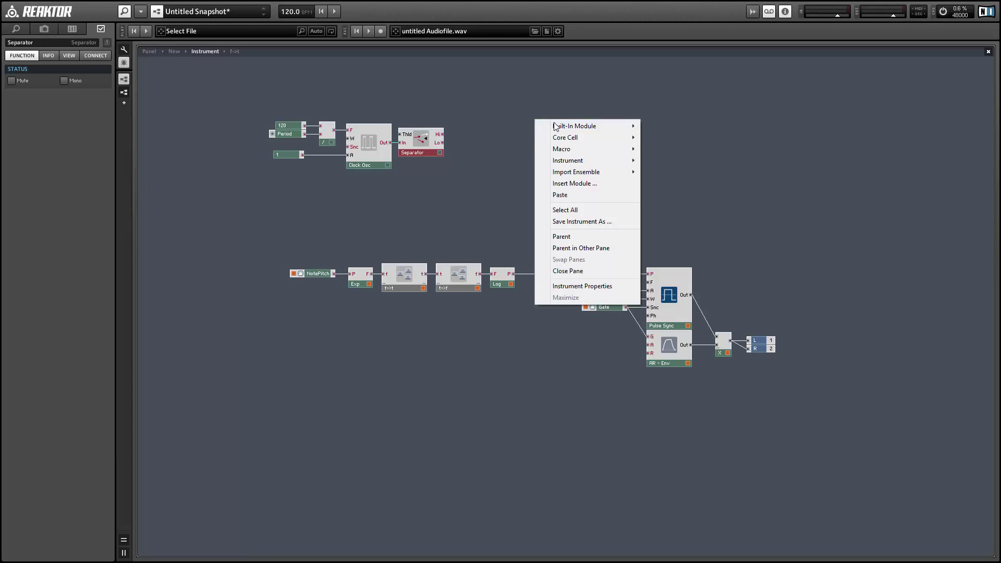
pyautogui.moveTo(573, 126)
pyautogui.moveTo(707, 272)
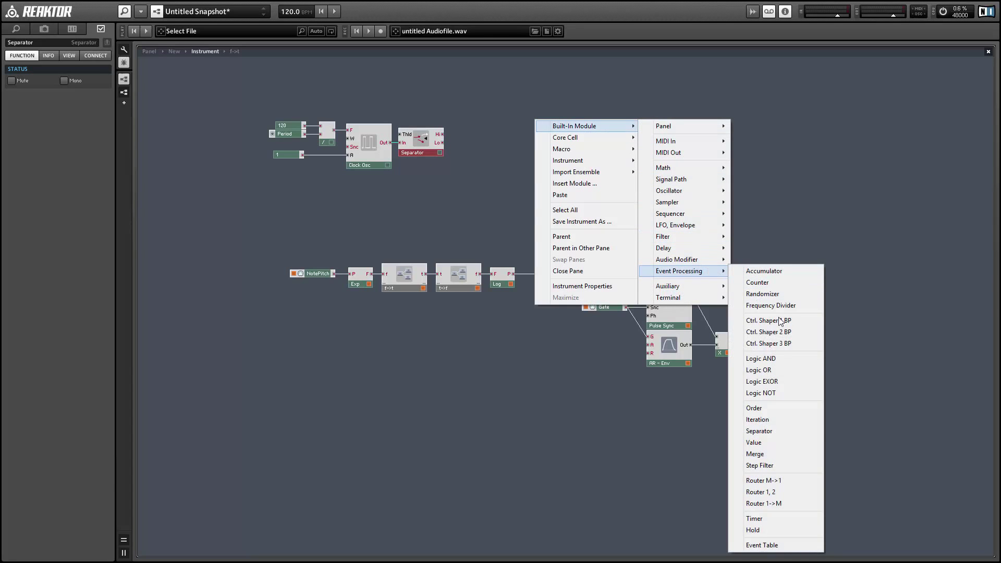
pyautogui.click(755, 454)
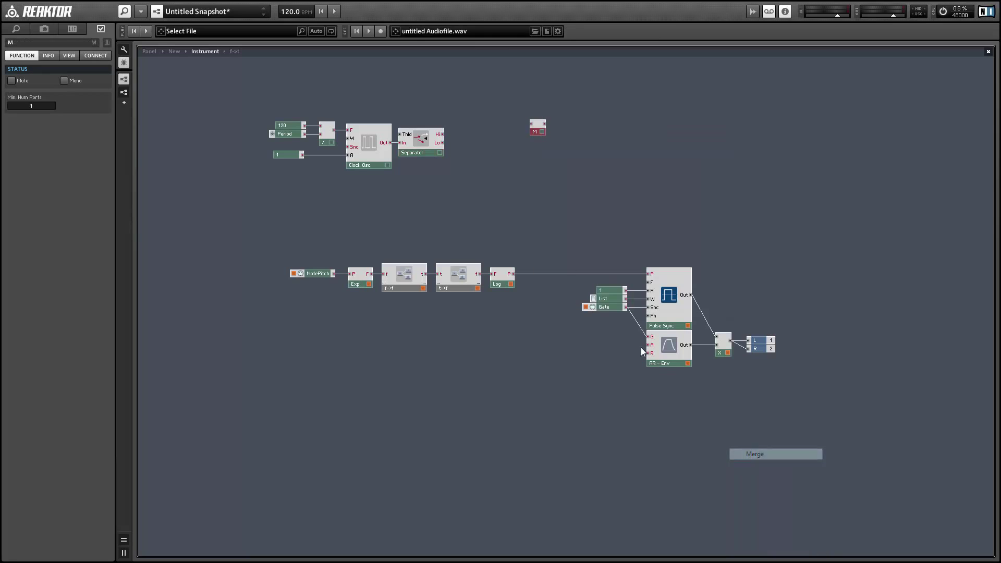
# Step: Add a Value module, move Merge left, and wire Separator Hi to Value Trig
pyautogui.rightClick(517, 167)
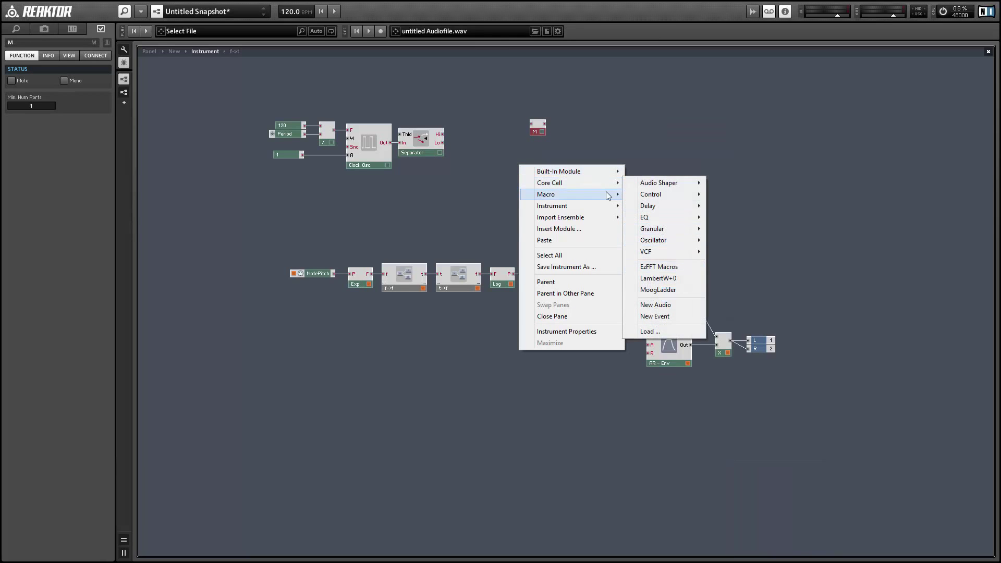
pyautogui.moveTo(583, 172)
pyautogui.moveTo(680, 317)
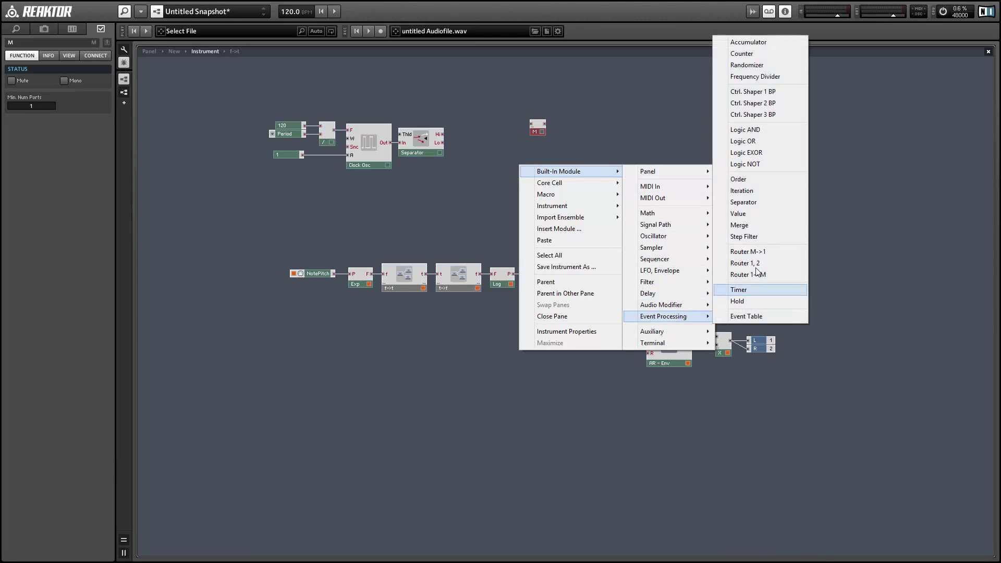
pyautogui.click(748, 215)
pyautogui.moveTo(540, 131); pyautogui.dragTo(223, 174)
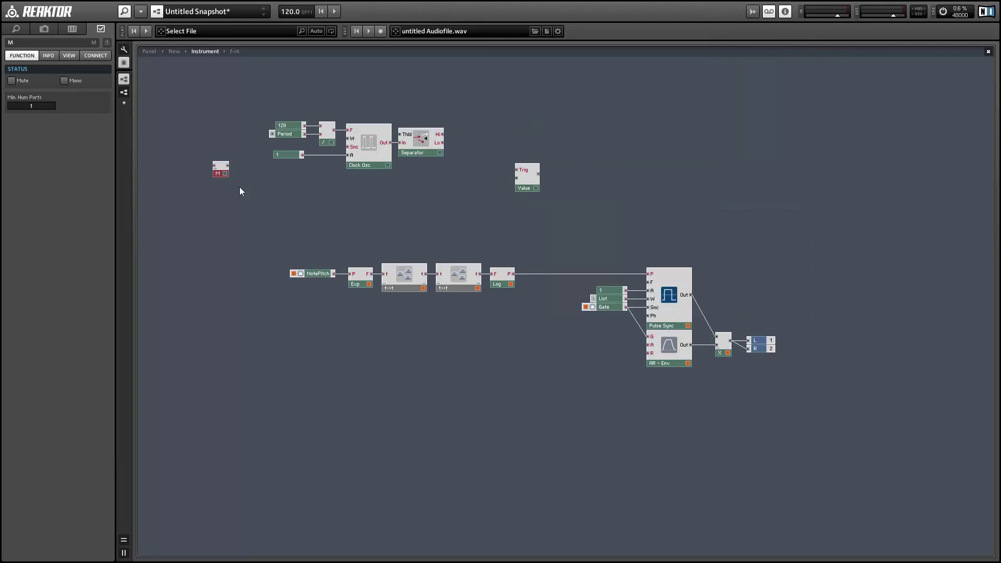
pyautogui.moveTo(442, 134); pyautogui.dragTo(498, 147)
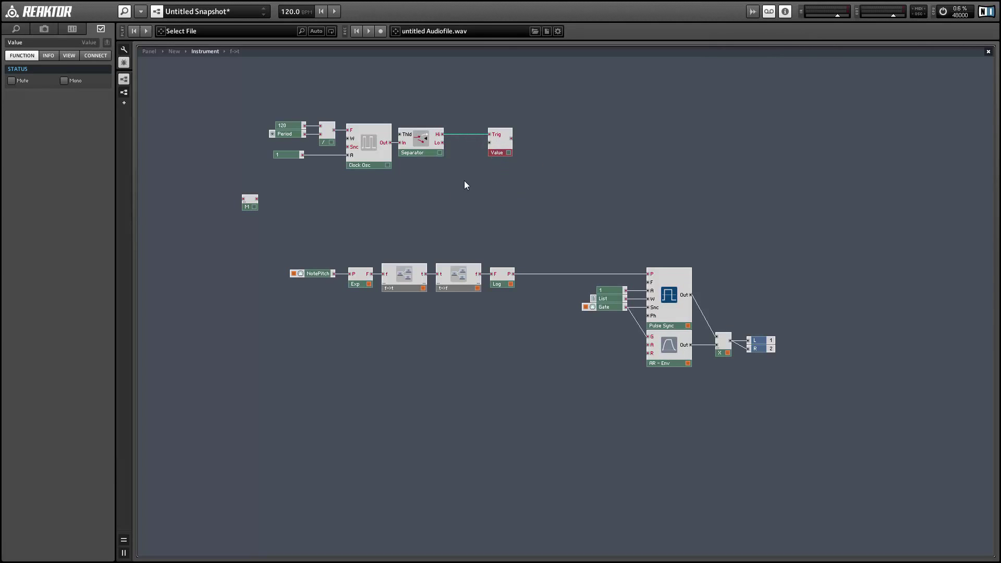
# Step: Shift the lower chain right, place Merge between Separator and Value, and feed it from f->t
pyautogui.moveTo(449, 224); pyautogui.dragTo(785, 380)
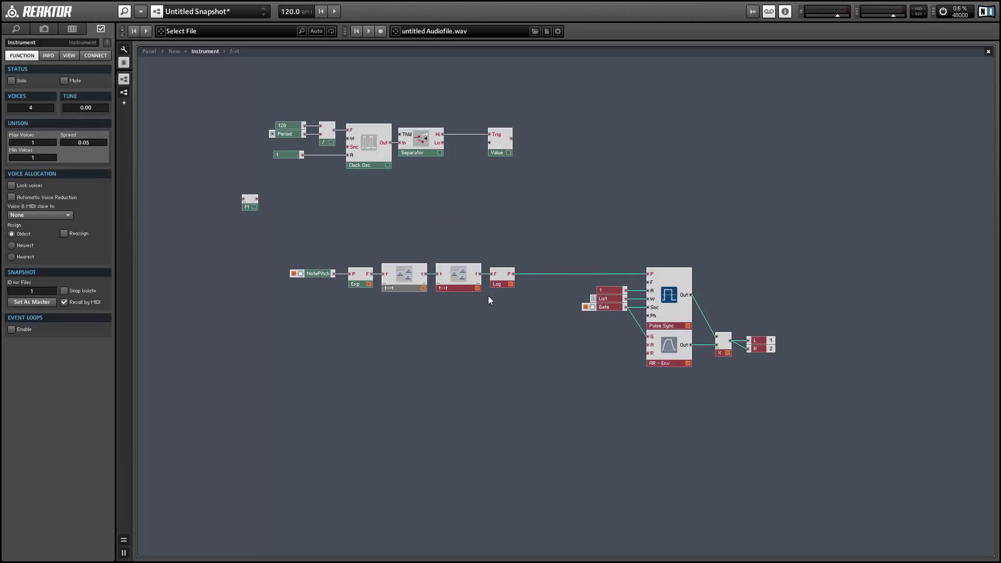
pyautogui.moveTo(462, 284); pyautogui.dragTo(519, 287)
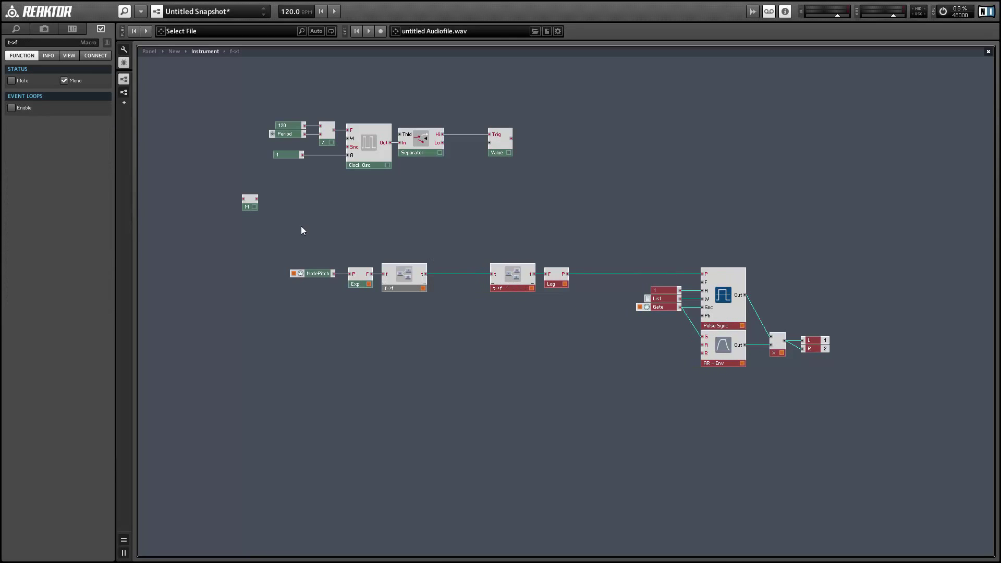
pyautogui.moveTo(254, 207); pyautogui.dragTo(489, 142)
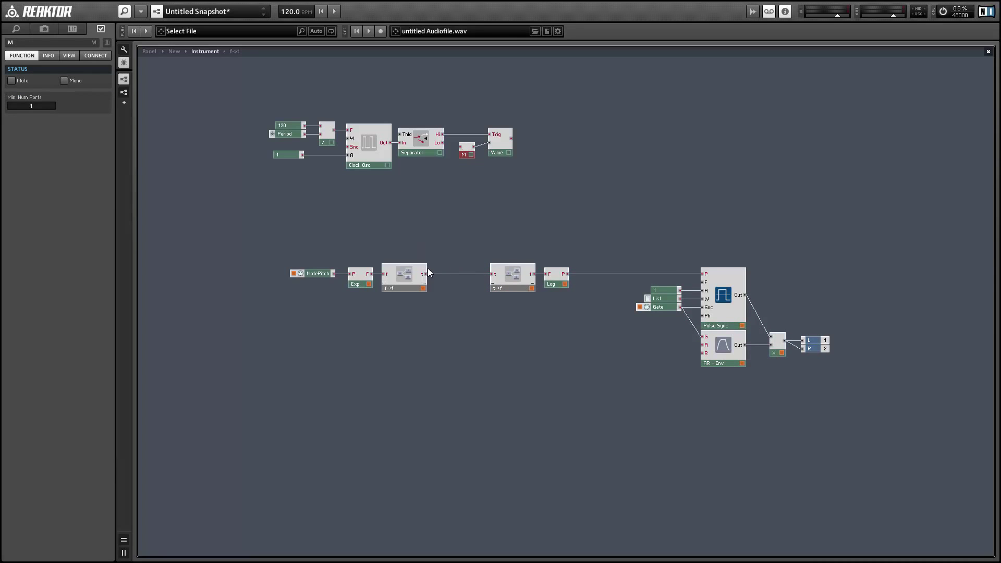
pyautogui.moveTo(429, 272); pyautogui.dragTo(469, 152)
pyautogui.moveTo(242, 100); pyautogui.dragTo(521, 165)
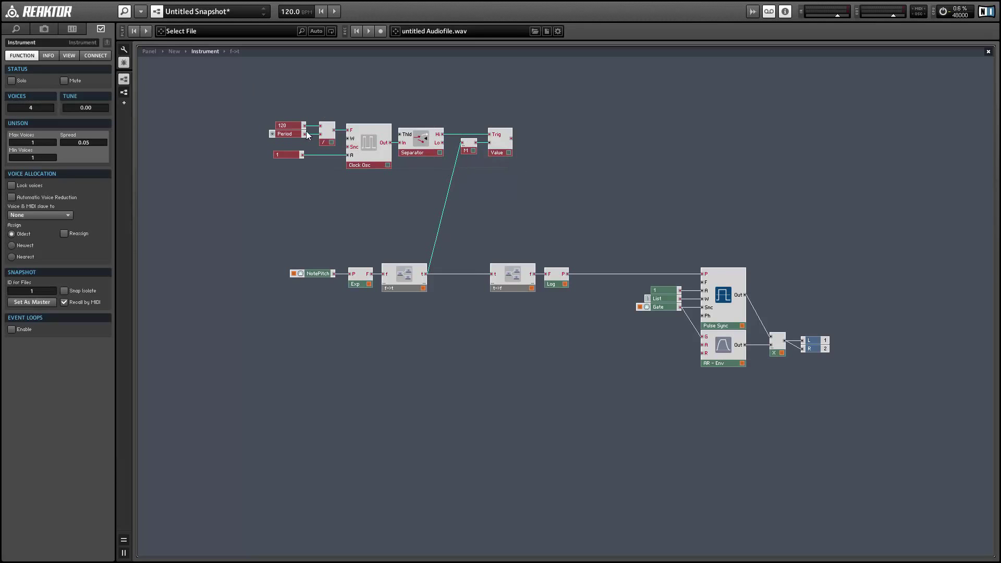
pyautogui.click(479, 171)
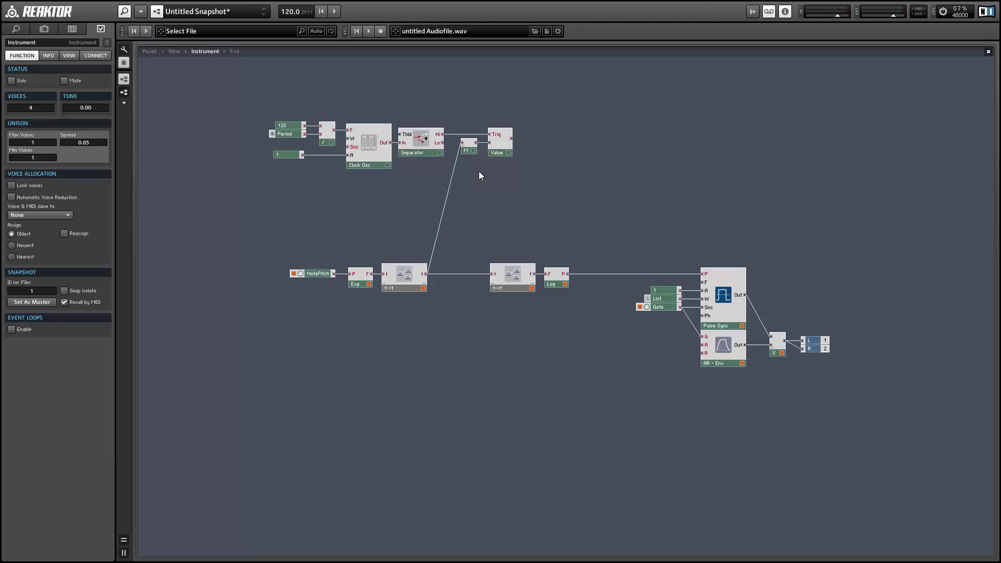
pyautogui.click(506, 151)
# Step: Insert an Add module and position it after the Value module
pyautogui.rightClick(581, 113)
pyautogui.moveTo(620, 118)
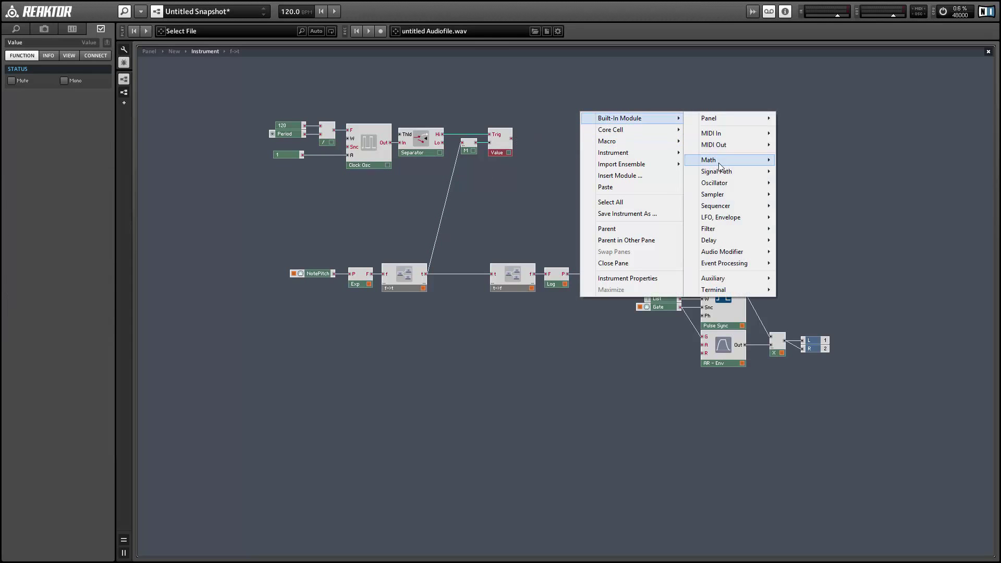
pyautogui.moveTo(709, 160)
pyautogui.click(797, 175)
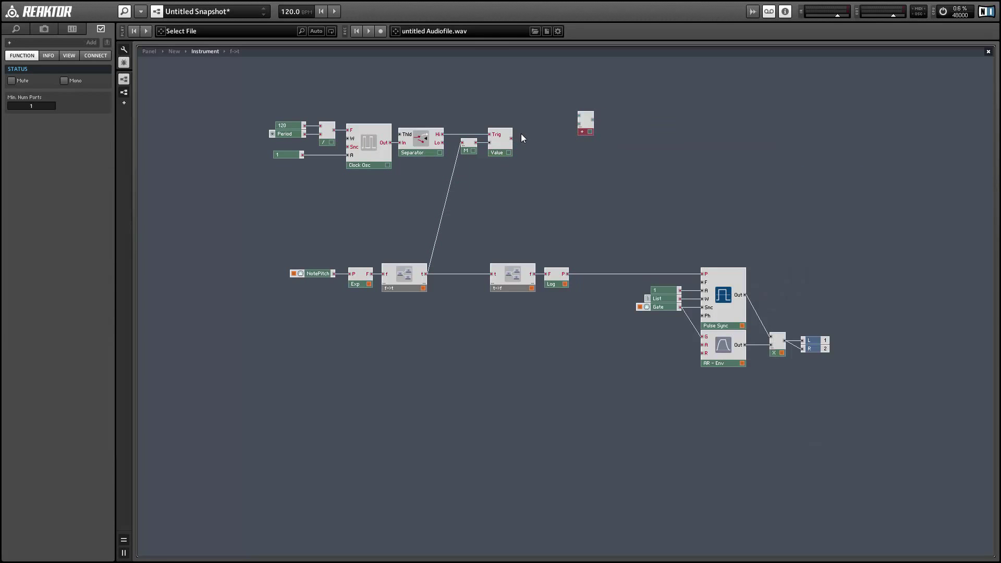
pyautogui.moveTo(587, 121); pyautogui.dragTo(713, 155)
pyautogui.click(627, 183)
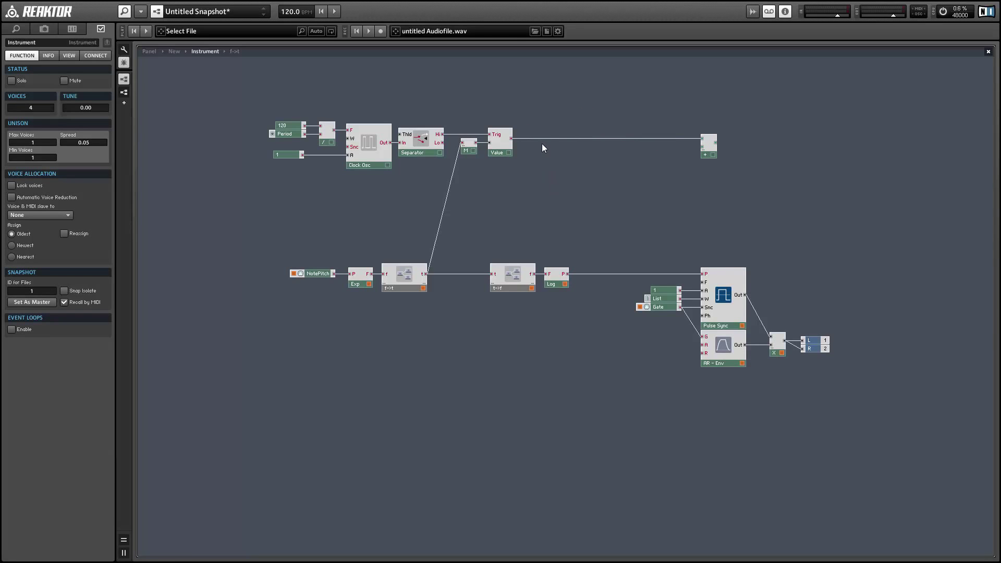
# Step: Insert a Divide module and feed Value's output into it
pyautogui.rightClick(547, 130)
pyautogui.click(567, 128)
pyautogui.rightClick(566, 120)
pyautogui.moveTo(584, 123)
pyautogui.moveTo(698, 165)
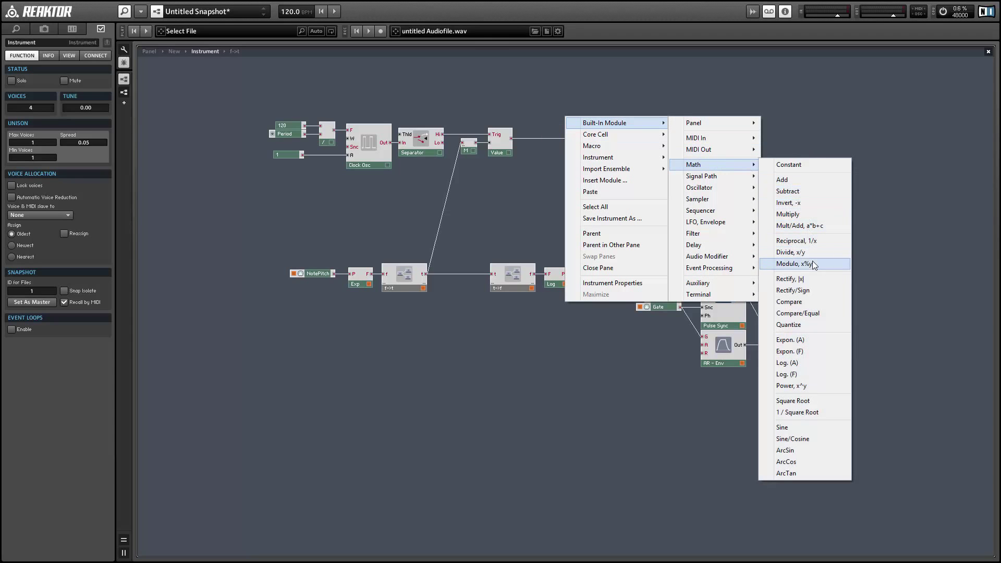
pyautogui.click(791, 253)
pyautogui.moveTo(515, 137); pyautogui.dragTo(617, 184)
# Step: Insert a Power module and connect its output to the divider's lower input
pyautogui.rightClick(528, 180)
pyautogui.moveTo(568, 186)
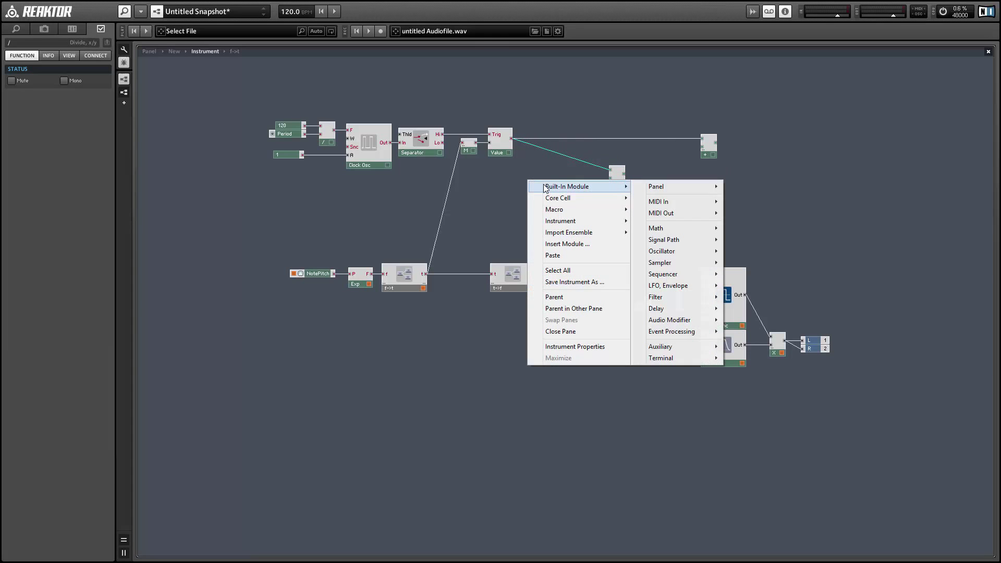
pyautogui.moveTo(693, 228)
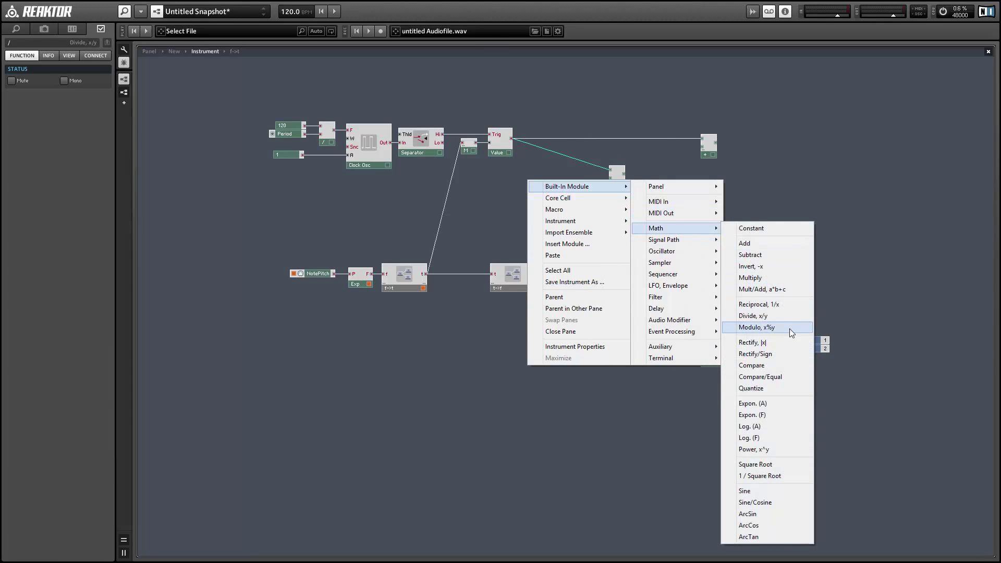
pyautogui.click(781, 448)
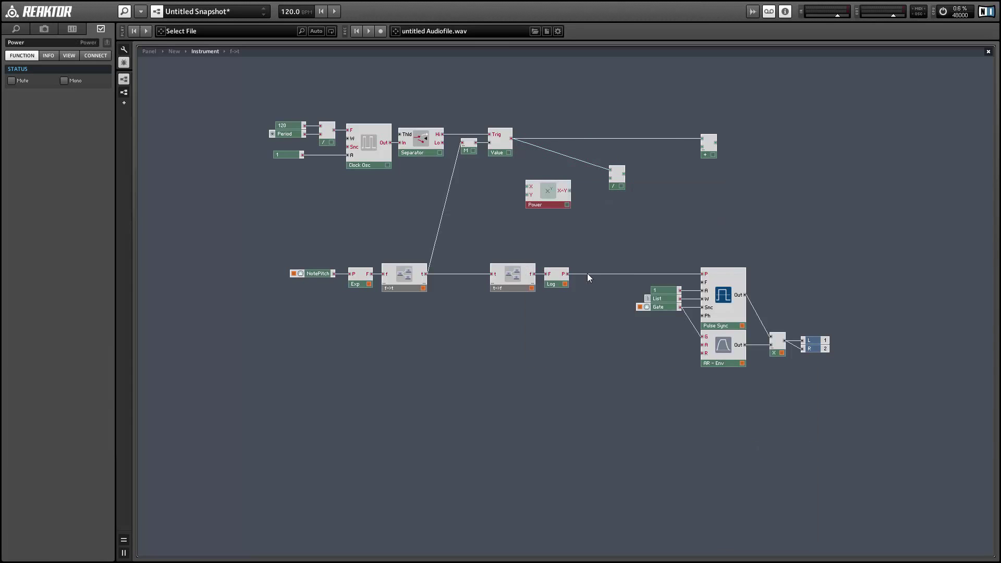
pyautogui.moveTo(570, 190)
pyautogui.mouseDown()
pyautogui.moveTo(610, 173)
pyautogui.moveTo(579, 181)
pyautogui.mouseUp()
pyautogui.hotkey('ctrl', 'z')
# Step: Attach a constant 2 to the Power module's X input
pyautogui.rightClick(551, 174)
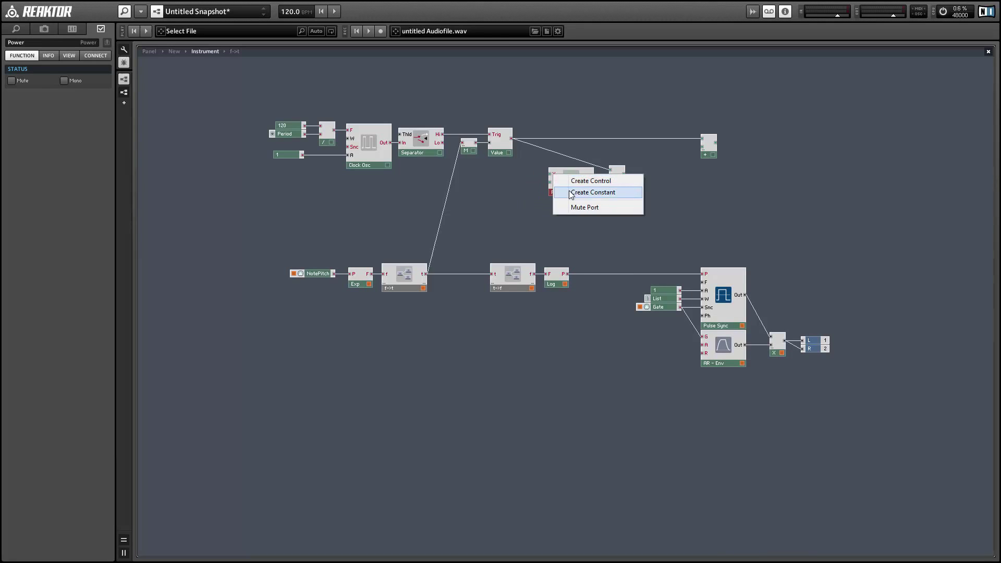
pyautogui.click(568, 191)
pyautogui.click(19, 80)
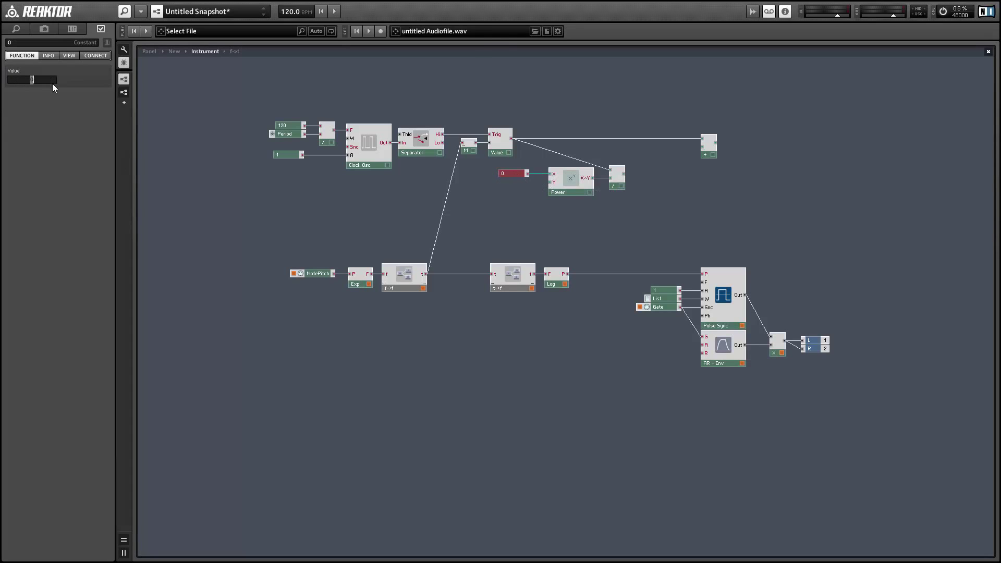
pyautogui.write('2')
pyautogui.click(468, 223)
# Step: Attach a fader named S (0–7, step 1, default 4) to Power's Y input
pyautogui.rightClick(555, 181)
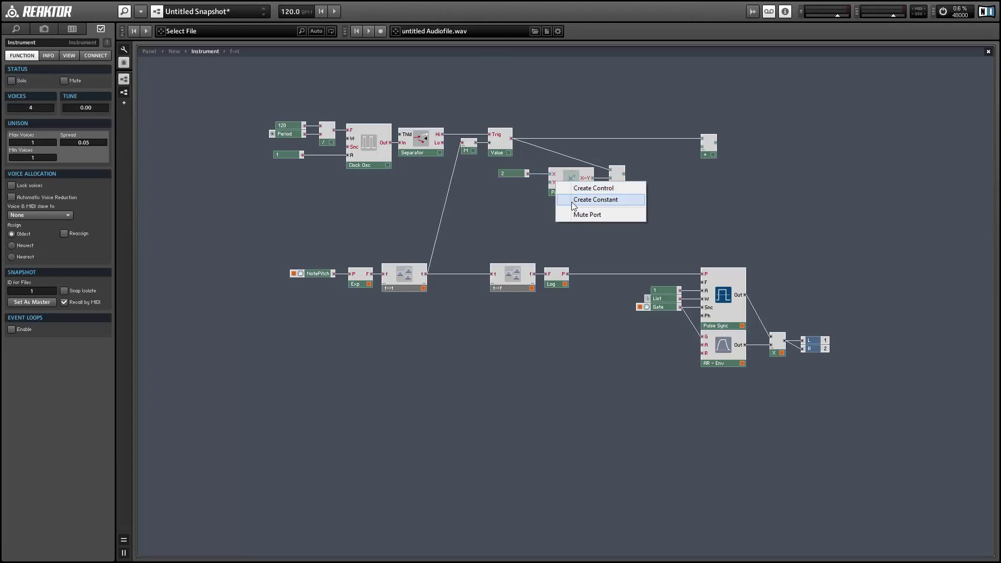
pyautogui.click(573, 202)
pyautogui.hotkey('ctrl', 'z')
pyautogui.rightClick(555, 189)
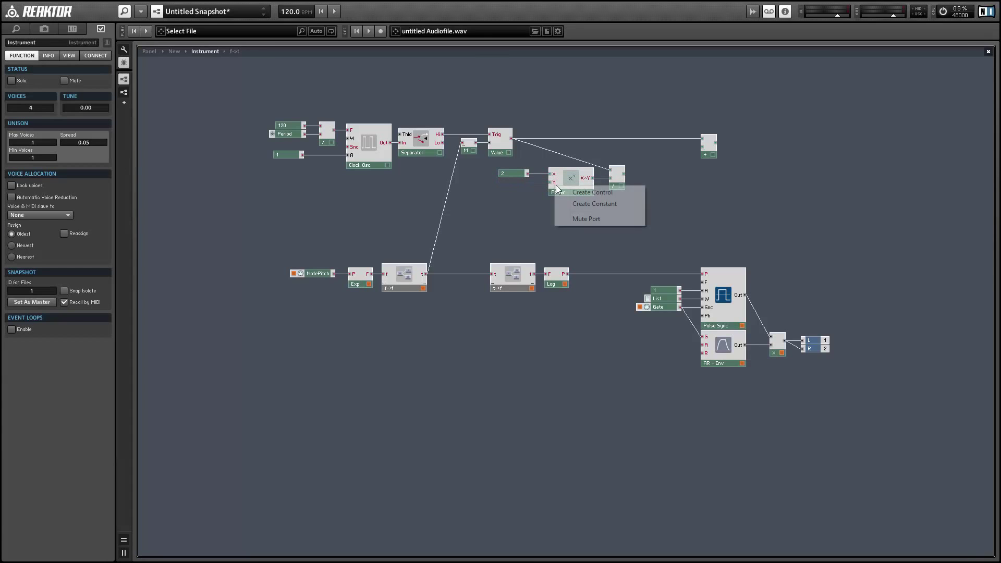
pyautogui.click(573, 192)
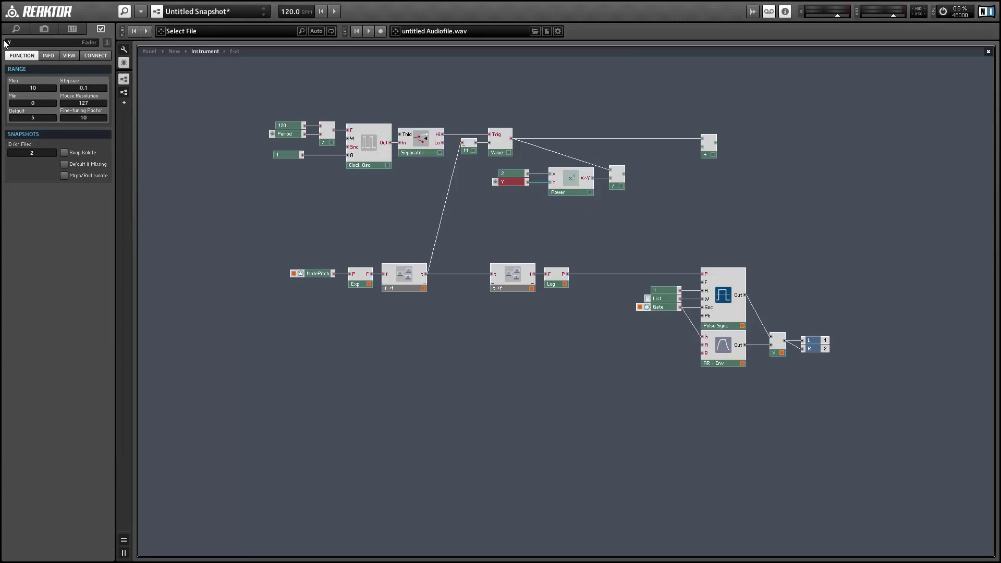
pyautogui.click(35, 89)
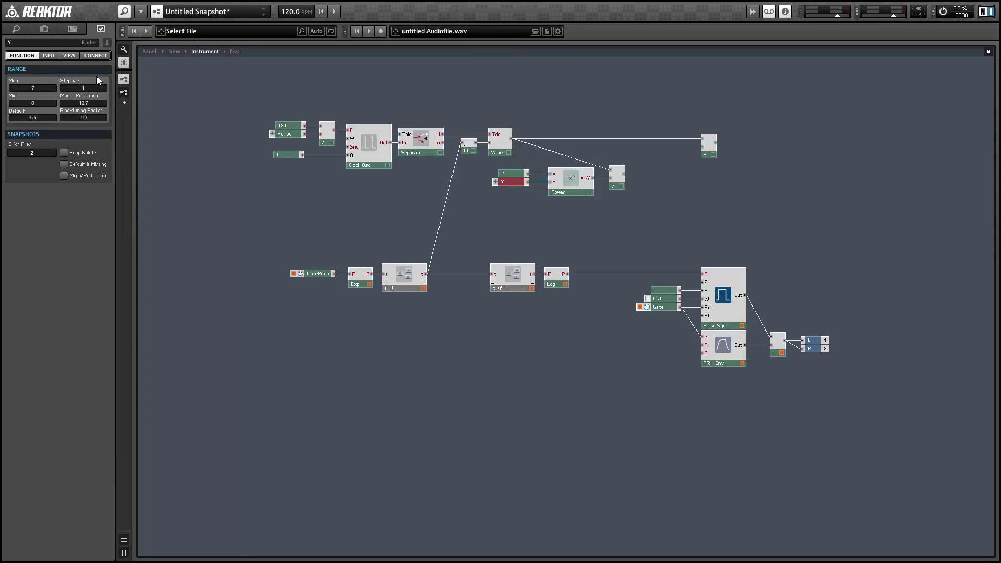
pyautogui.press('Return')
pyautogui.click(21, 44)
pyautogui.press('BackSpace')
pyautogui.write('S')
pyautogui.click(226, 159)
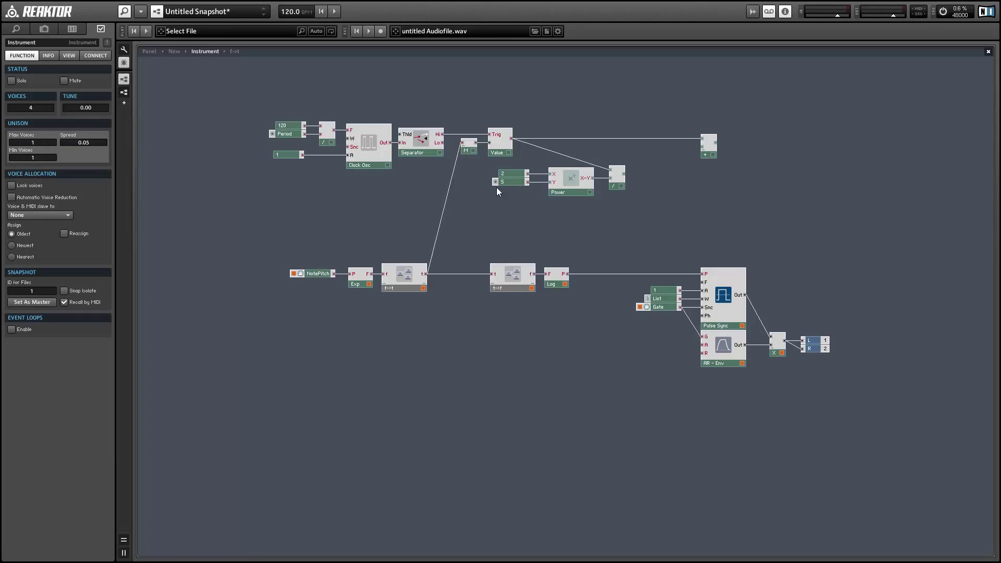
# Step: Shift the 2 and S inputs and Power module right, then select Divide
pyautogui.moveTo(515, 182); pyautogui.dragTo(564, 192)
pyautogui.keyDown('shift'); pyautogui.click(560, 192); pyautogui.keyUp('shift')
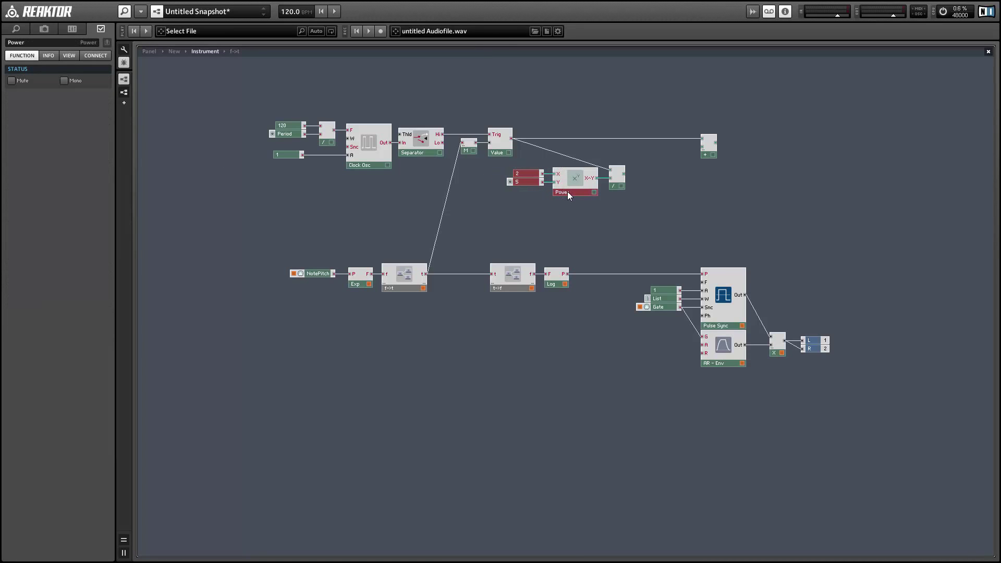
pyautogui.click(521, 182)
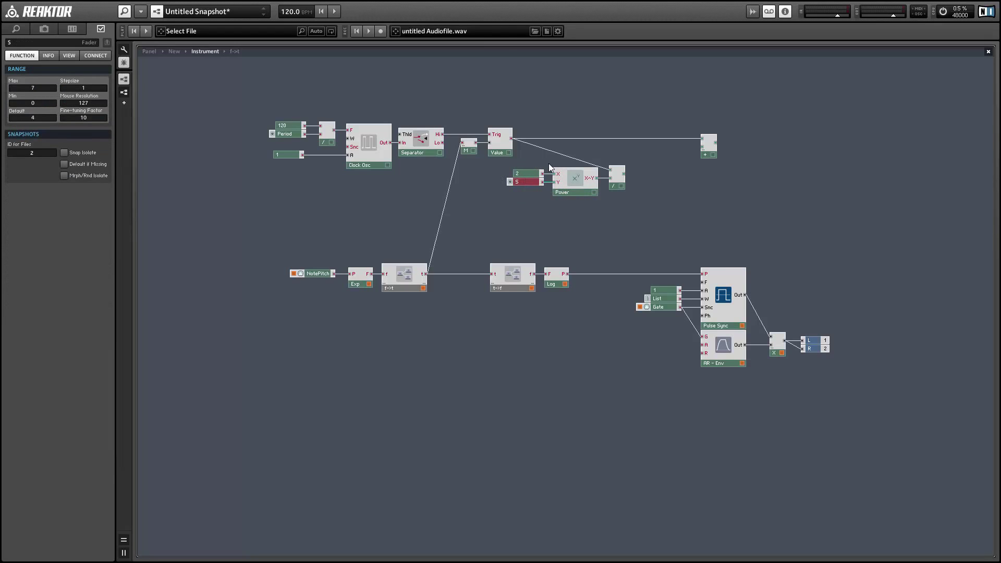
pyautogui.click(622, 182)
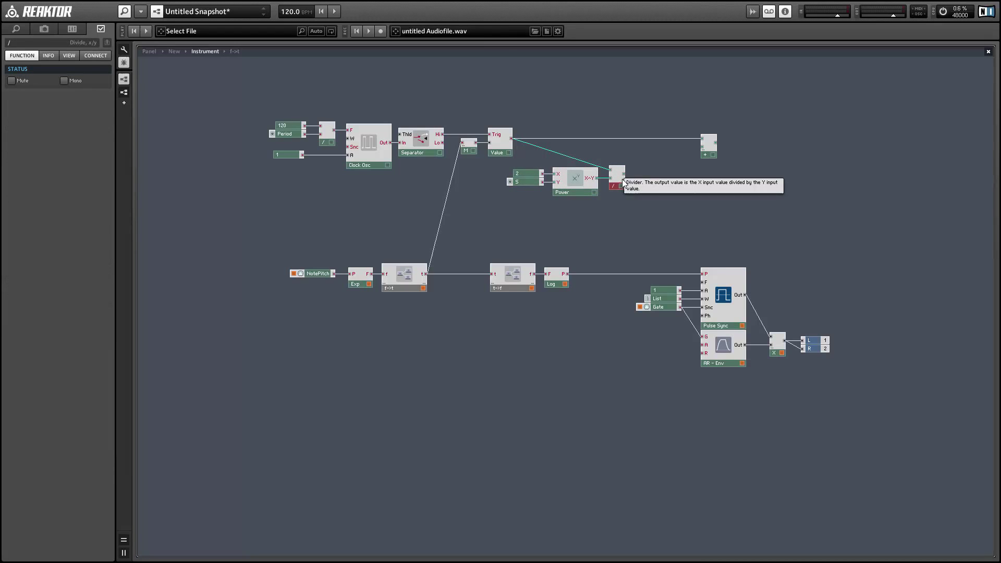
# Step: Add a Modulo with the divider output on A and constant 1 on B, then rearrange modules
pyautogui.rightClick(653, 154)
pyautogui.moveTo(699, 162)
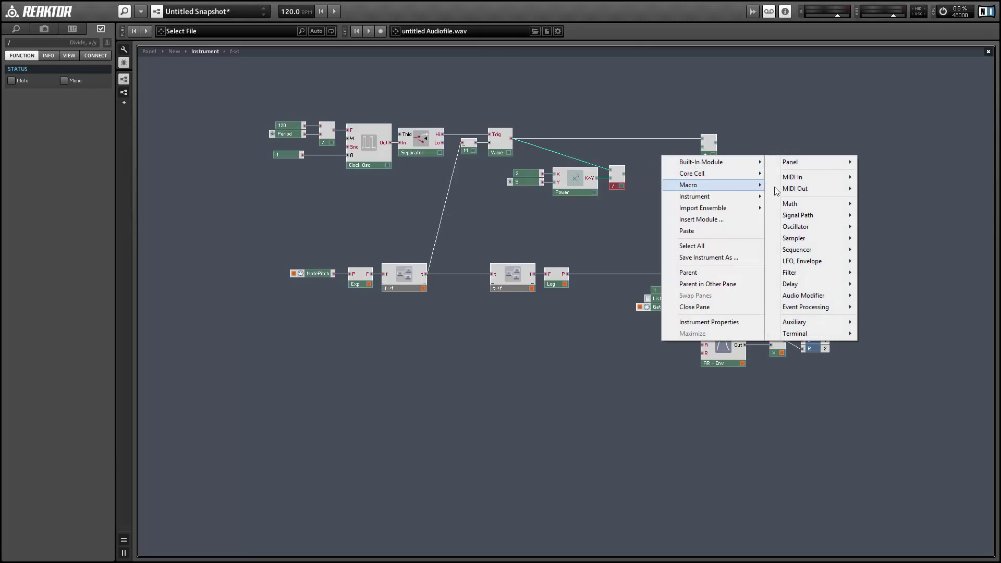
pyautogui.moveTo(791, 204)
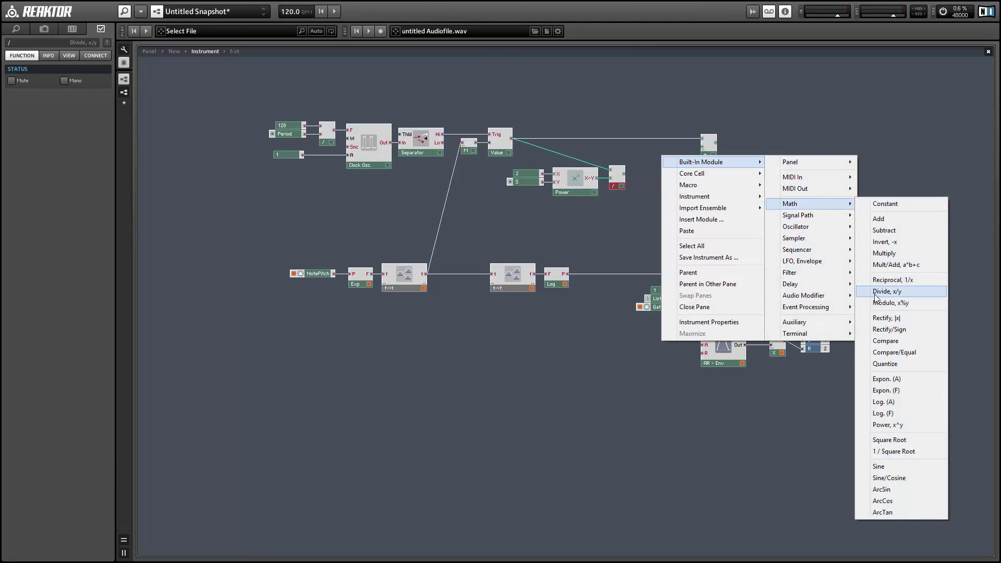
pyautogui.click(890, 302)
pyautogui.click(628, 171)
pyautogui.moveTo(625, 173); pyautogui.dragTo(687, 183)
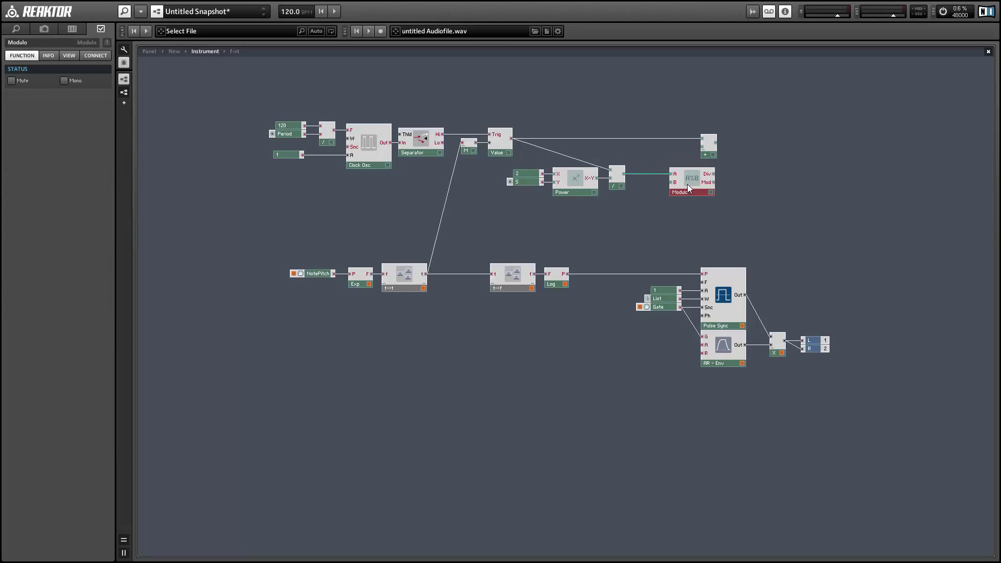
pyautogui.rightClick(676, 186)
pyautogui.click(699, 200)
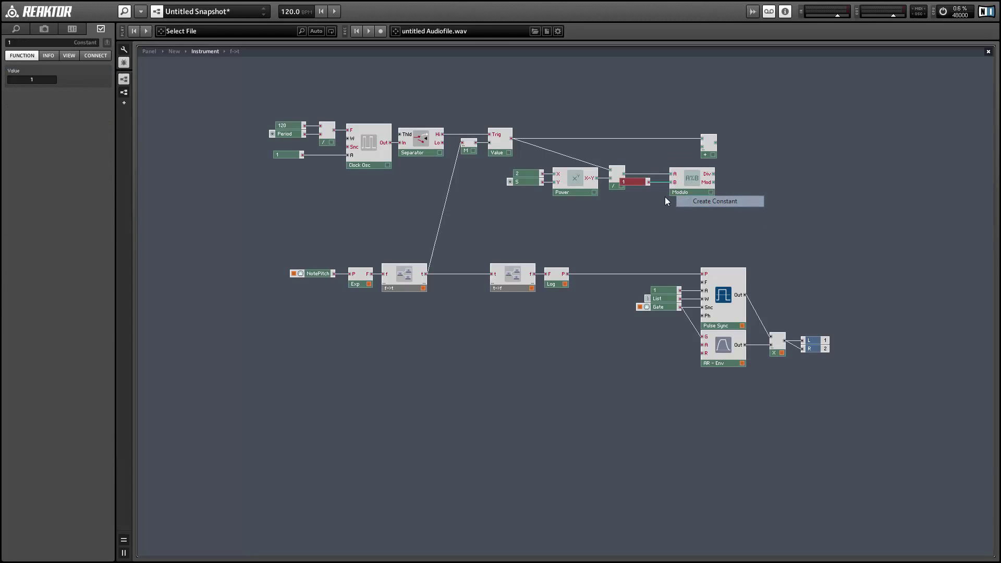
pyautogui.moveTo(692, 207); pyautogui.dragTo(501, 188)
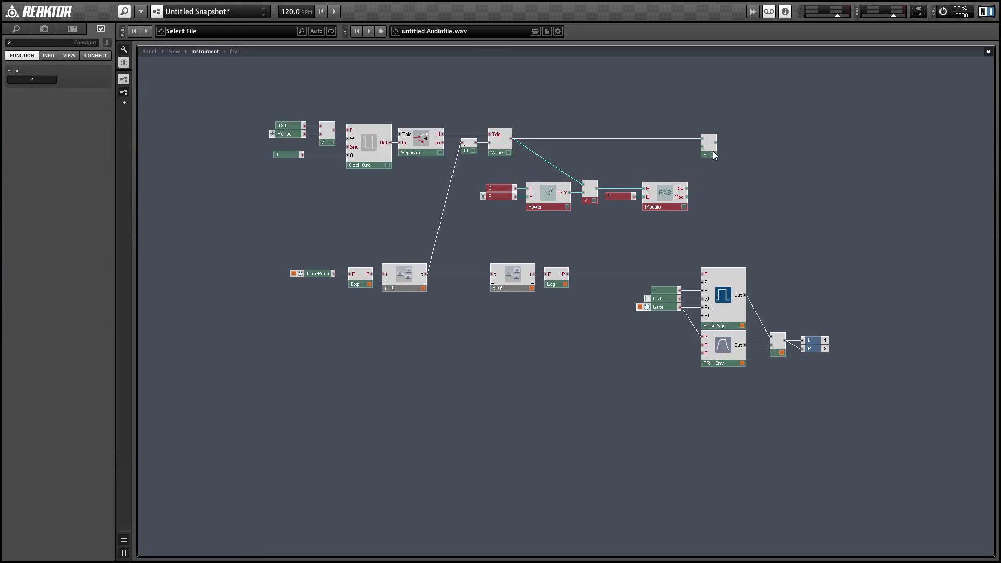
pyautogui.moveTo(711, 154); pyautogui.dragTo(744, 155)
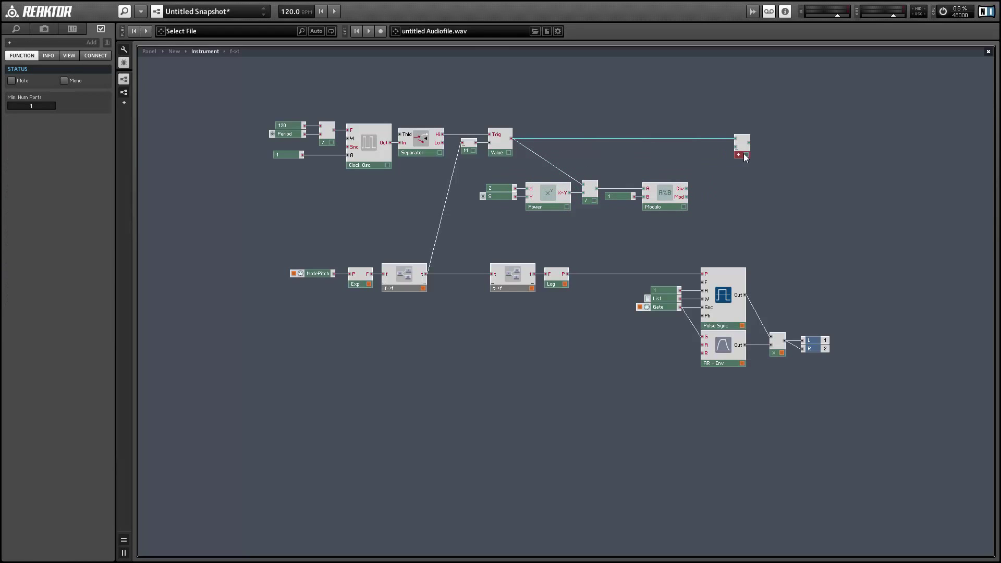
# Step: Insert a Multiply module fed by Modulo's Div output
pyautogui.rightClick(725, 172)
pyautogui.moveTo(764, 179)
pyautogui.moveTo(853, 221)
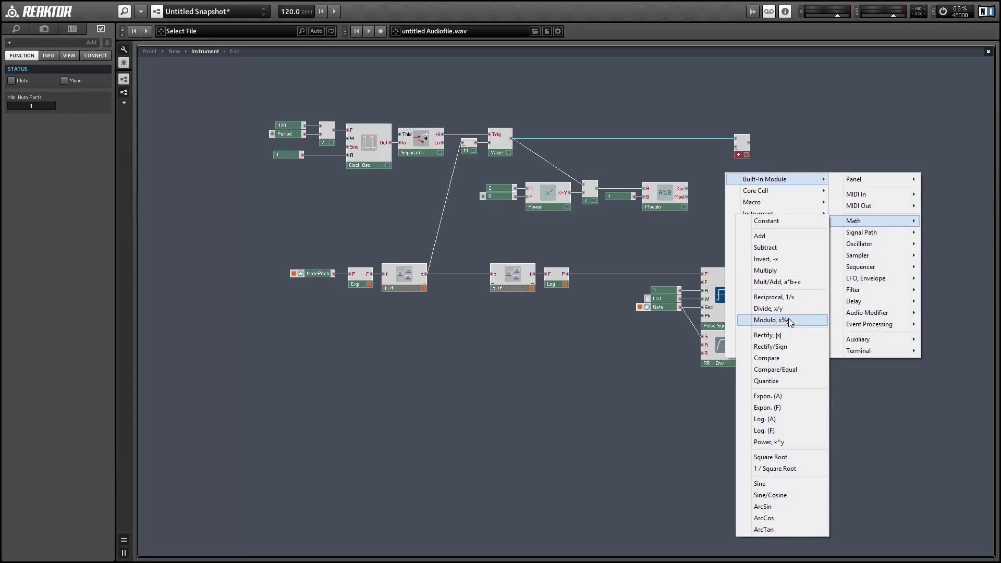
pyautogui.click(765, 270)
pyautogui.moveTo(687, 188); pyautogui.dragTo(754, 206)
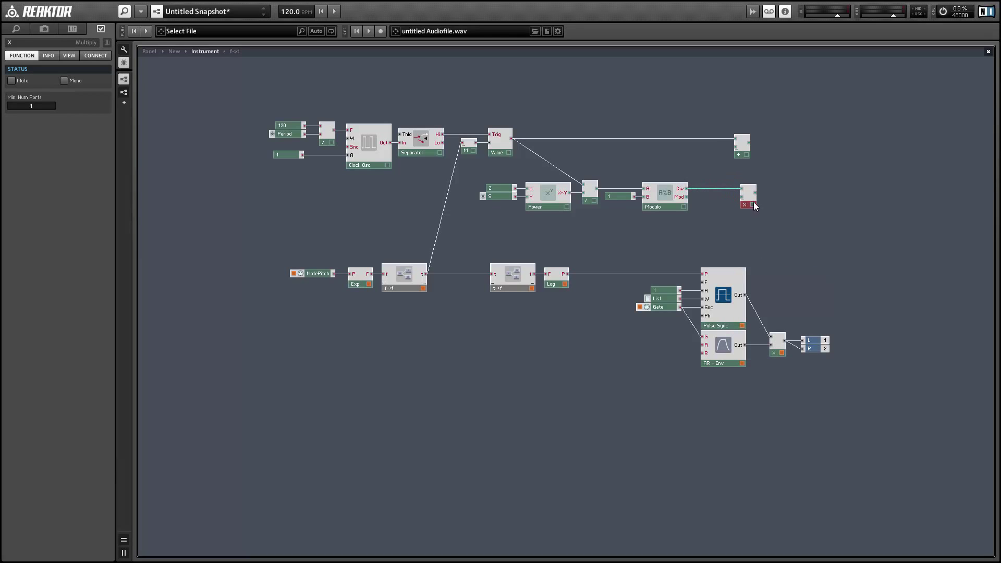
# Step: Add a Button between Modulo and the multiplier with On Value -1
pyautogui.rightClick(768, 169)
pyautogui.moveTo(797, 176)
pyautogui.moveTo(893, 178)
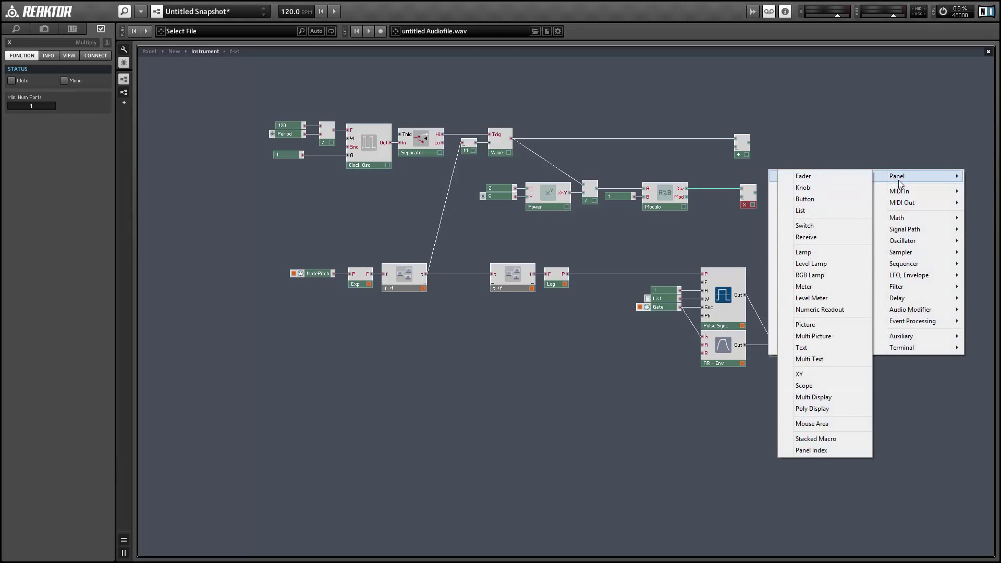
pyautogui.click(804, 202)
pyautogui.moveTo(774, 173); pyautogui.dragTo(708, 191)
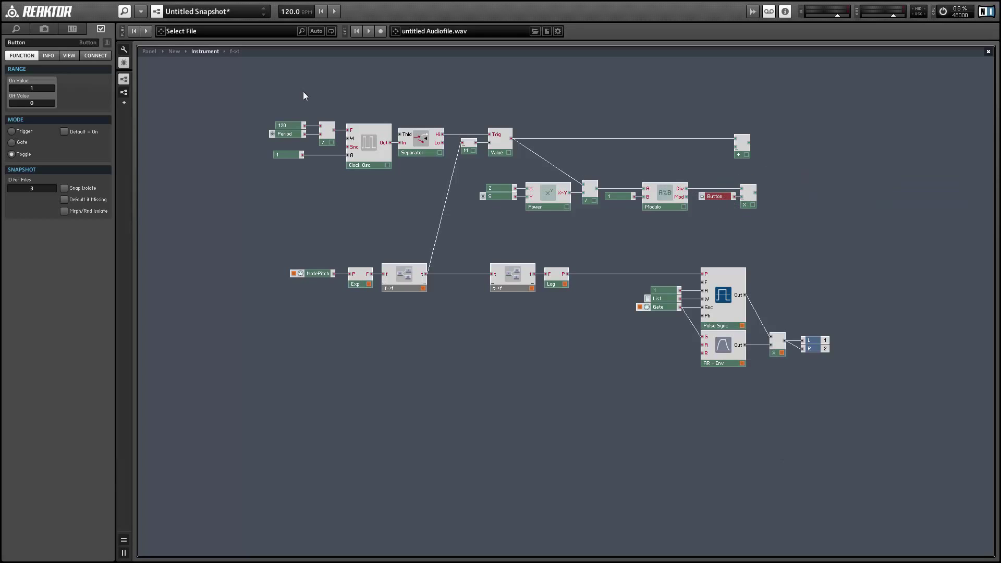
pyautogui.doubleClick(39, 89)
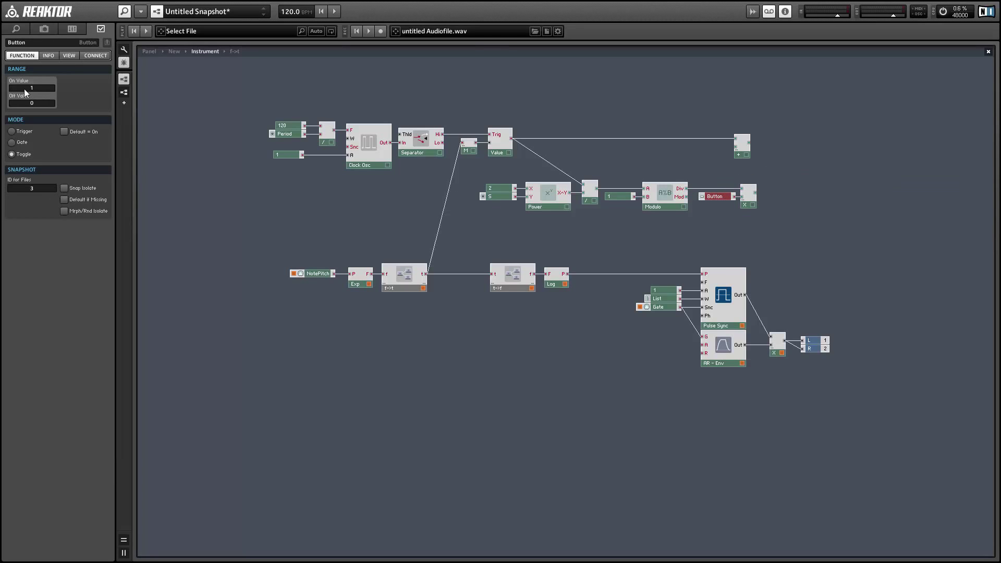
pyautogui.write('-1')
# Step: Move the Power, Modulo and Button row up-left and the Add module right
pyautogui.moveTo(477, 170); pyautogui.dragTo(761, 235)
pyautogui.moveTo(662, 198); pyautogui.dragTo(647, 187)
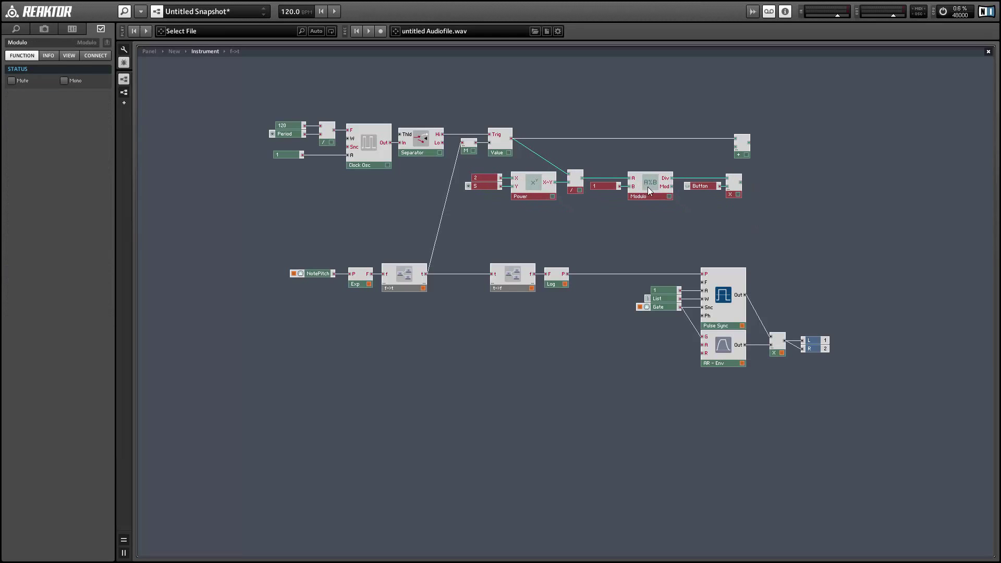
pyautogui.moveTo(743, 151); pyautogui.dragTo(757, 152)
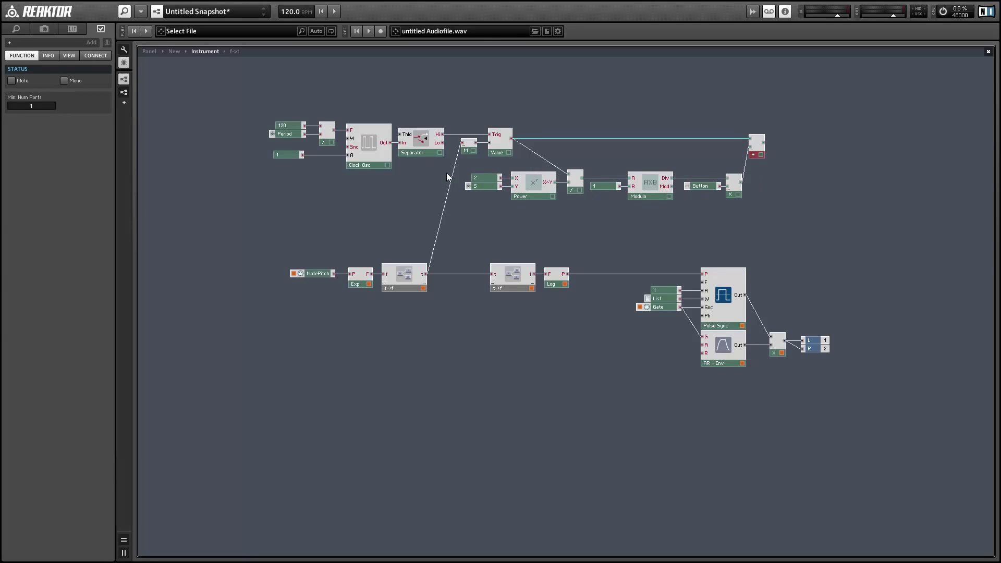
# Step: Move the Power row up-left, pull the adder left, and wire M into it
pyautogui.moveTo(476, 171); pyautogui.dragTo(712, 210)
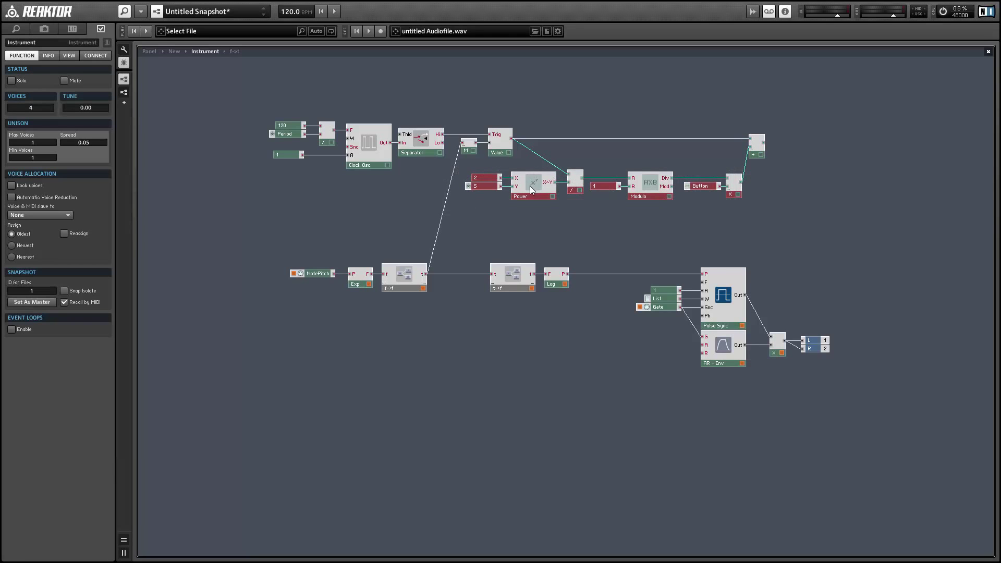
pyautogui.moveTo(529, 185); pyautogui.dragTo(486, 170)
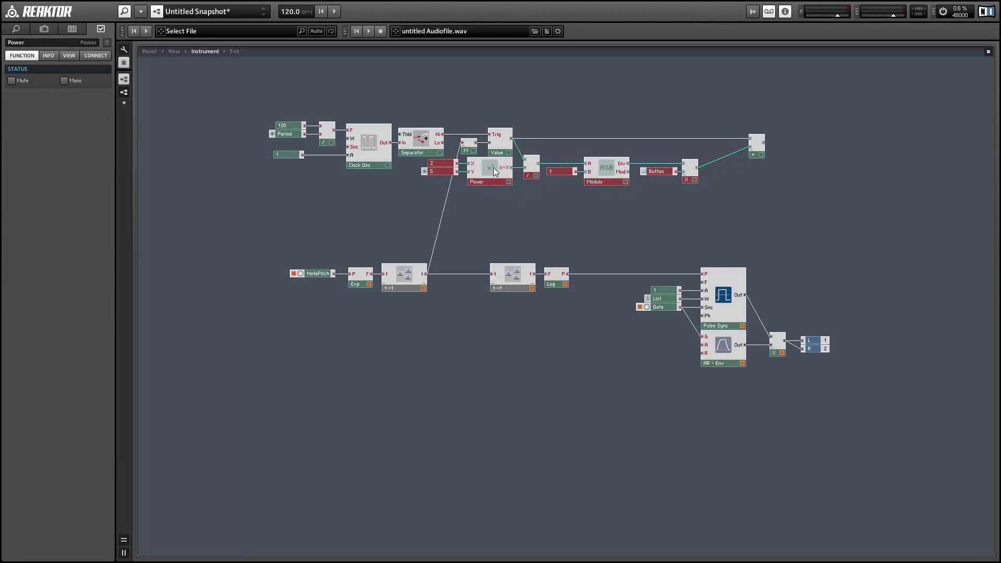
pyautogui.moveTo(755, 152); pyautogui.dragTo(714, 152)
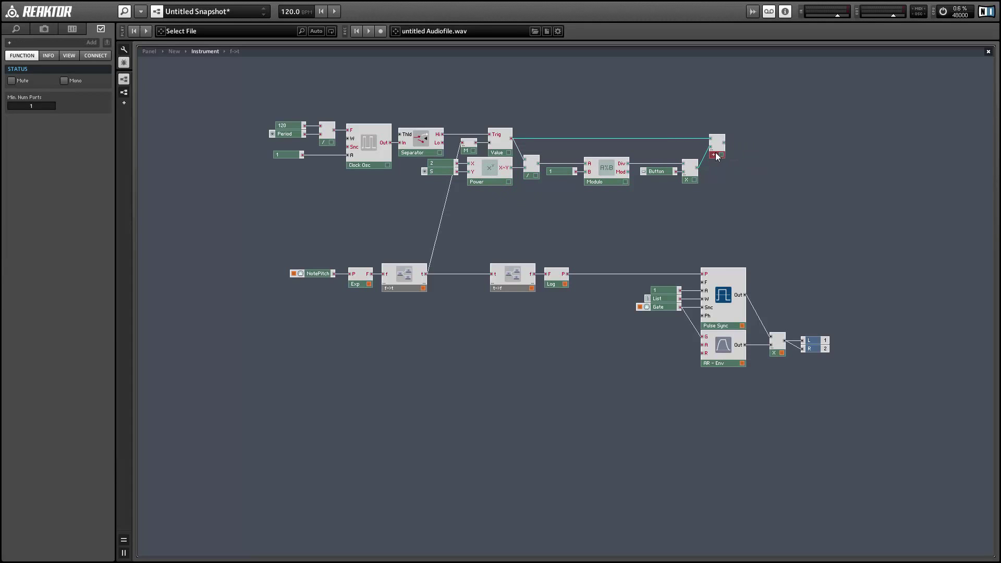
pyautogui.click(729, 145)
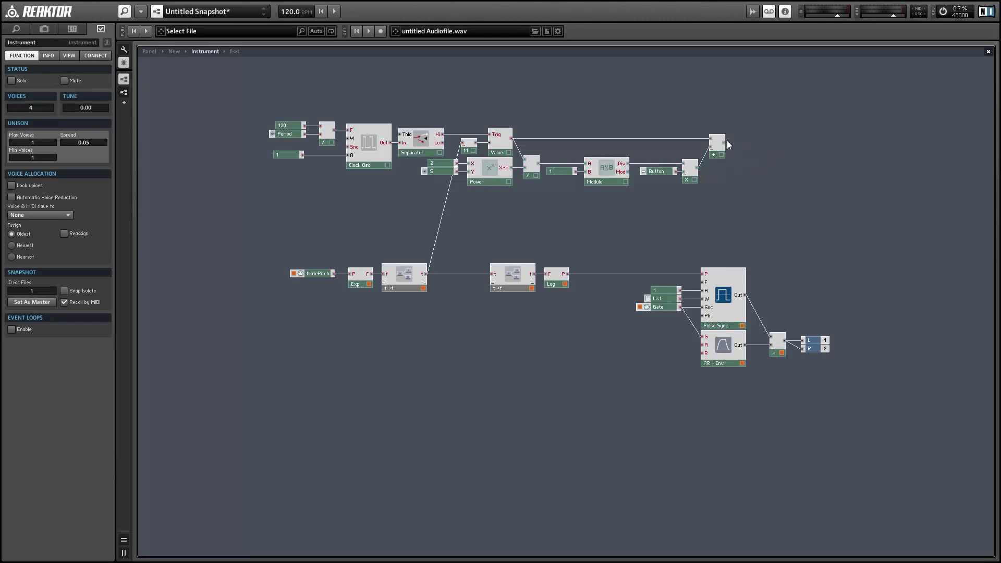
pyautogui.moveTo(730, 142); pyautogui.dragTo(471, 147)
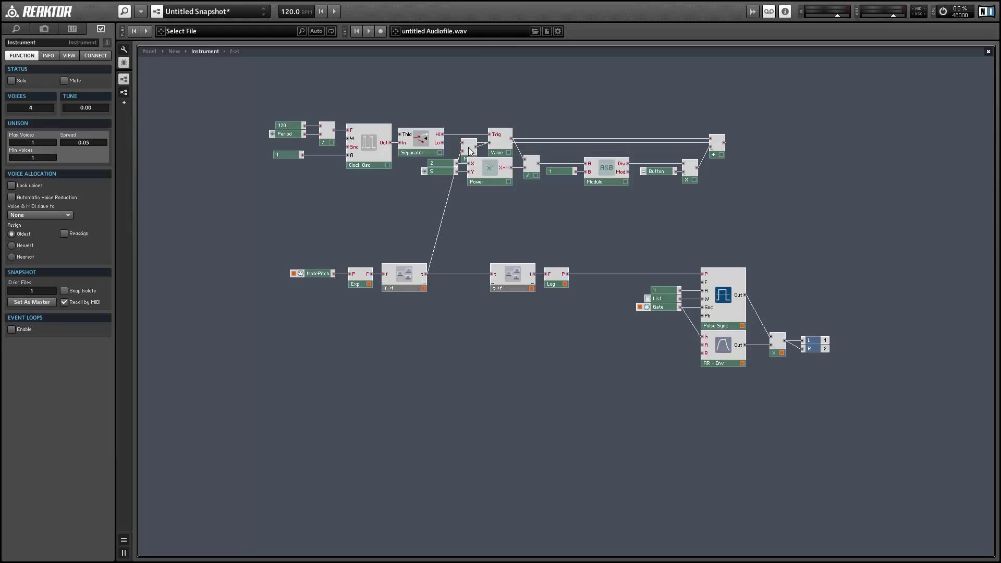
# Step: Reposition the Power/Modulo/Button group and route M's output into the t->f input
pyautogui.moveTo(709, 211); pyautogui.dragTo(505, 185)
pyautogui.click(502, 182)
pyautogui.click(507, 200)
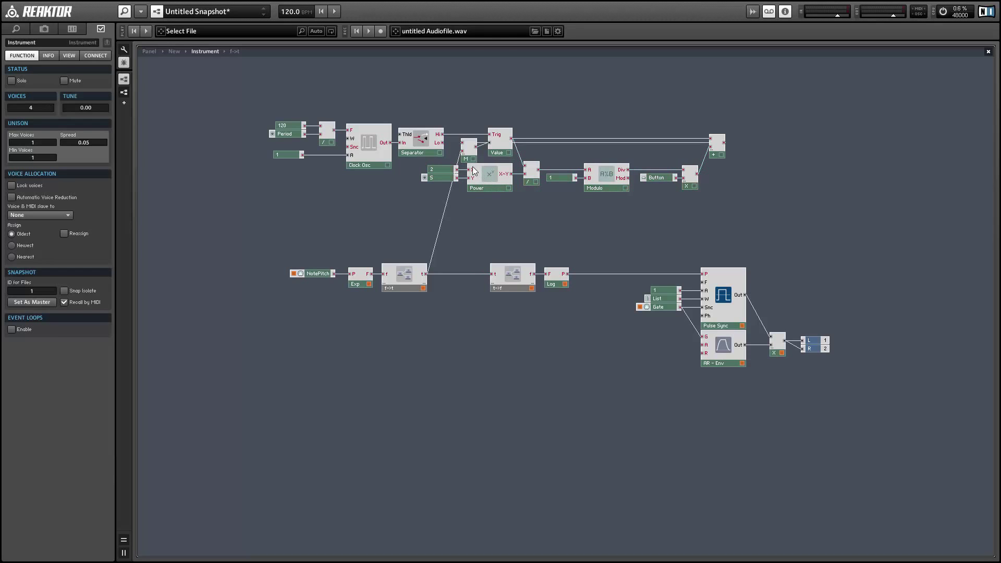
pyautogui.click(471, 159)
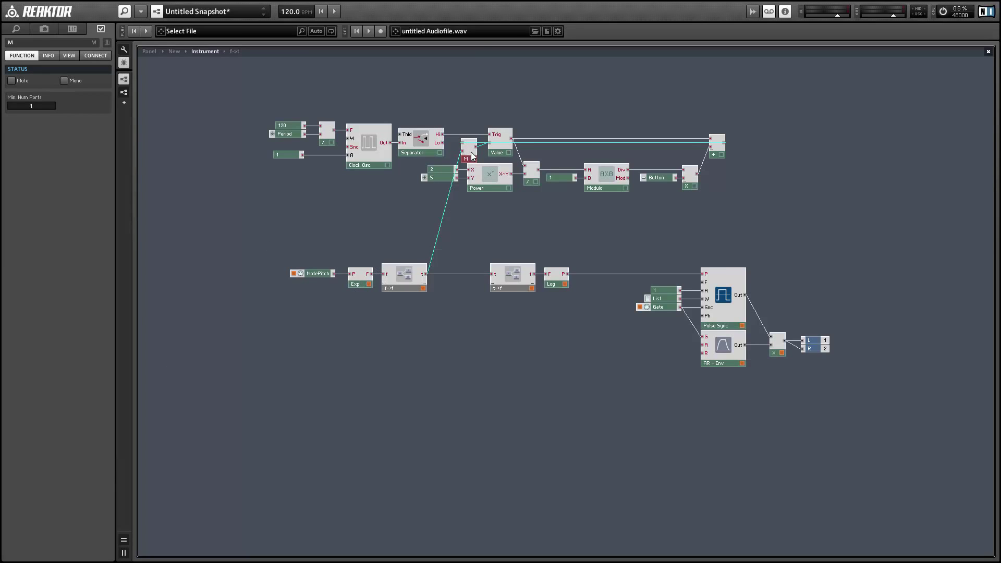
pyautogui.moveTo(477, 150); pyautogui.dragTo(492, 274)
pyautogui.moveTo(266, 108); pyautogui.dragTo(783, 209)
# Step: Set the selected upper-row modules to mono and move t->f and Log right
pyautogui.rightClick(604, 187)
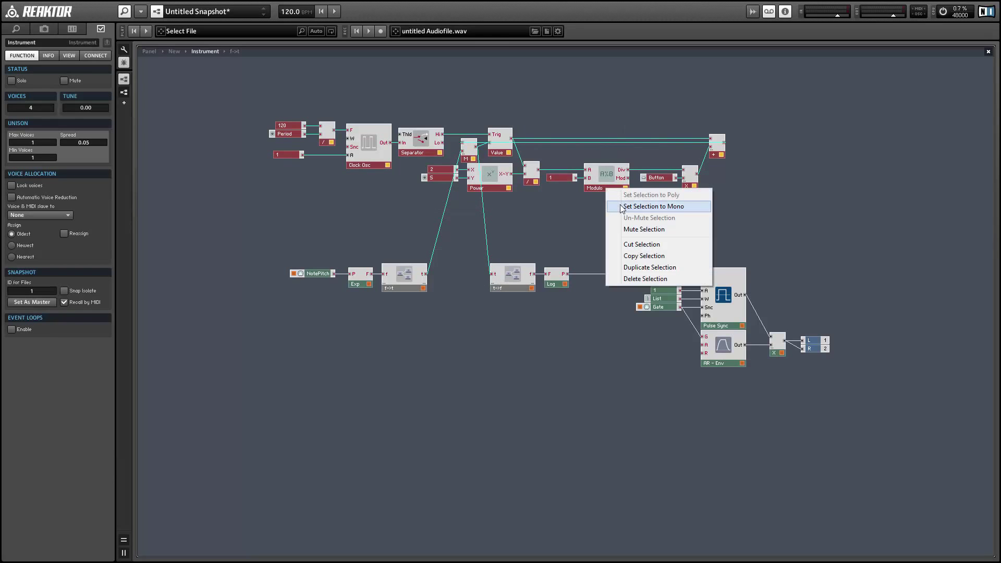
pyautogui.click(621, 204)
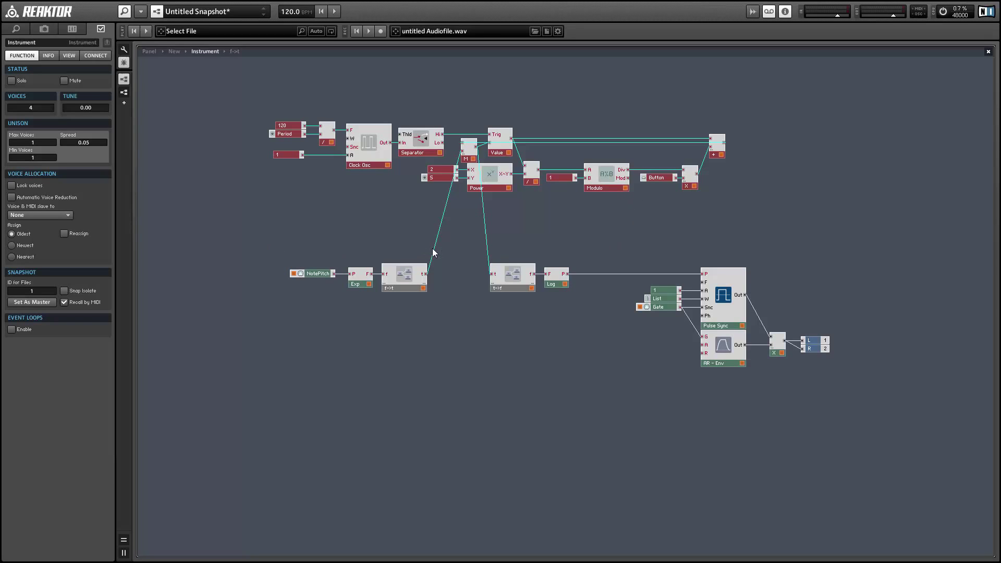
pyautogui.moveTo(454, 248); pyautogui.dragTo(580, 287)
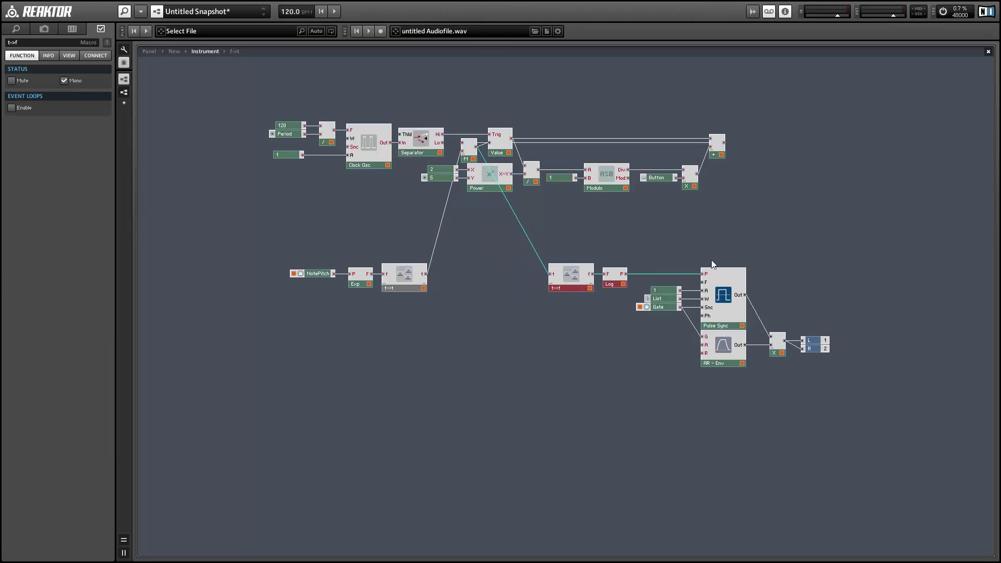
# Step: Shift the Pulse Sync, AR-Env and output modules right and nudge the adder
pyautogui.moveTo(712, 263); pyautogui.dragTo(846, 392)
pyautogui.moveTo(727, 361); pyautogui.dragTo(815, 360)
pyautogui.moveTo(852, 298)
pyautogui.mouseDown()
pyautogui.moveTo(921, 362)
pyautogui.moveTo(850, 353)
pyautogui.mouseUp()
pyautogui.click(872, 309)
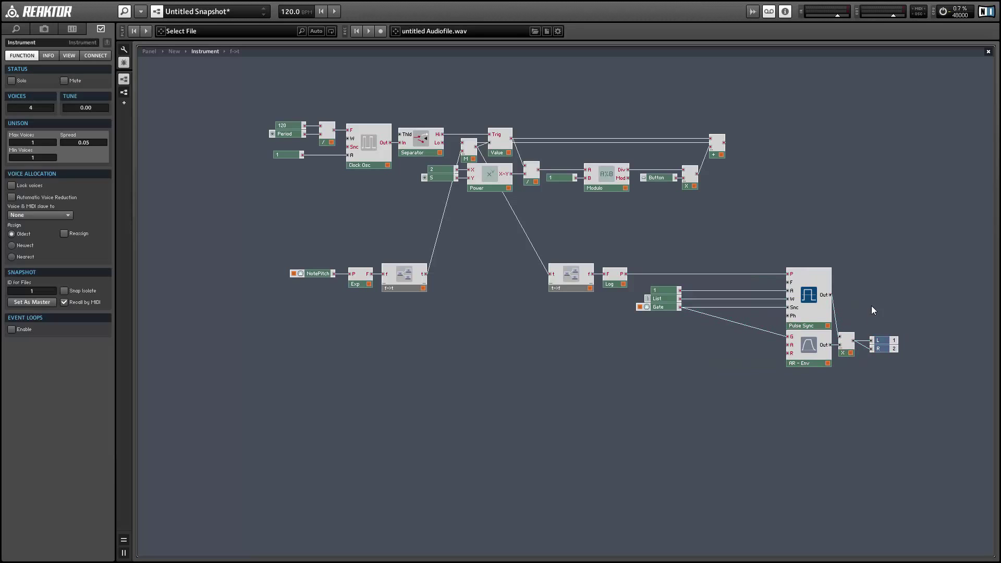
pyautogui.click(716, 150)
pyautogui.moveTo(716, 150); pyautogui.dragTo(714, 152)
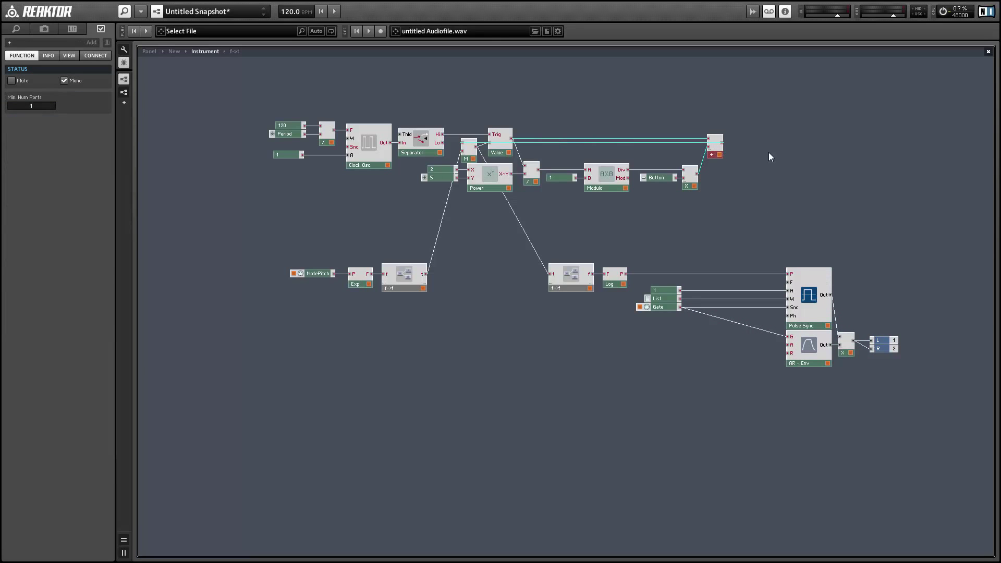
# Step: Insert another Compare module on the empty structure canvas
pyautogui.click(787, 153)
pyautogui.doubleClick(787, 153)
pyautogui.write('comp')
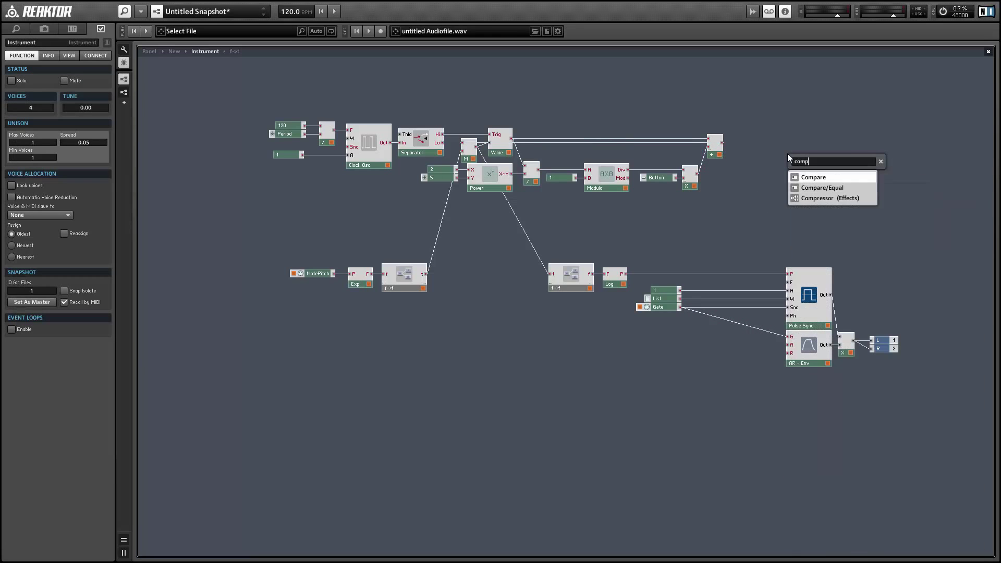
pyautogui.press('Return')
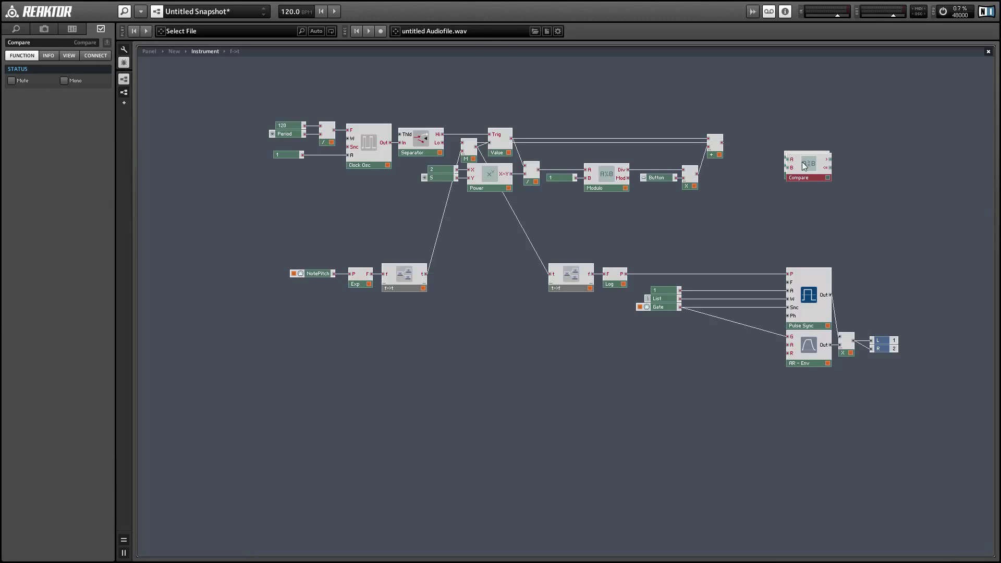
# Step: Feed constants 7 and 2047 into the Compare B inputs and the + output into both A inputs
pyautogui.rightClick(795, 184)
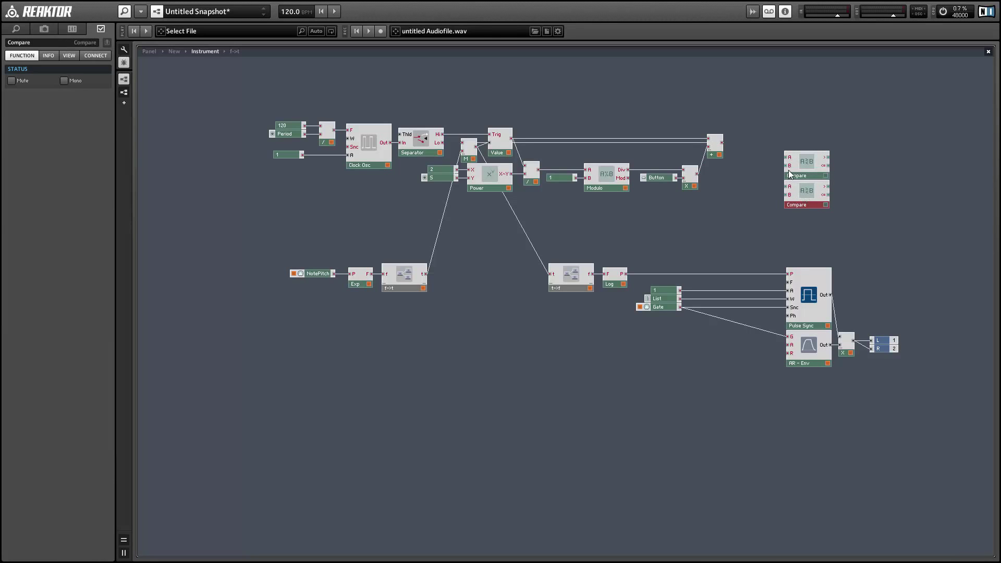
pyautogui.click(798, 186)
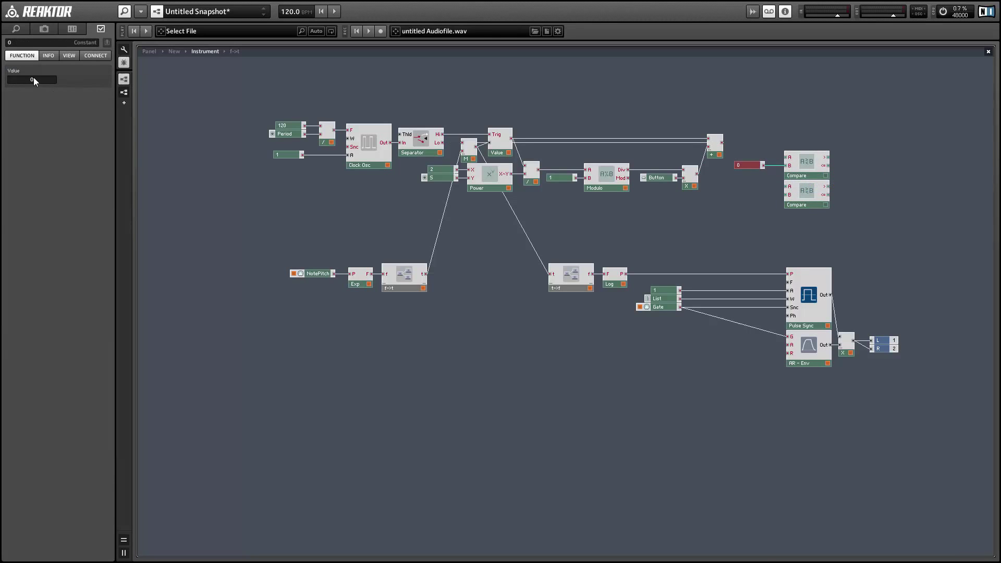
pyautogui.doubleClick(32, 79)
pyautogui.write('7')
pyautogui.press('Return')
pyautogui.click(777, 181)
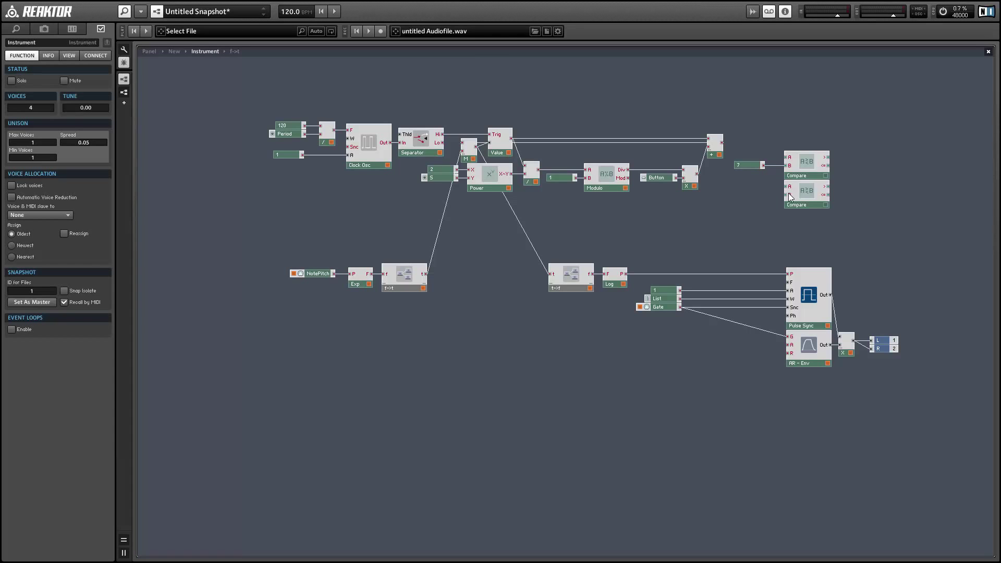
pyautogui.rightClick(789, 194)
pyautogui.click(793, 212)
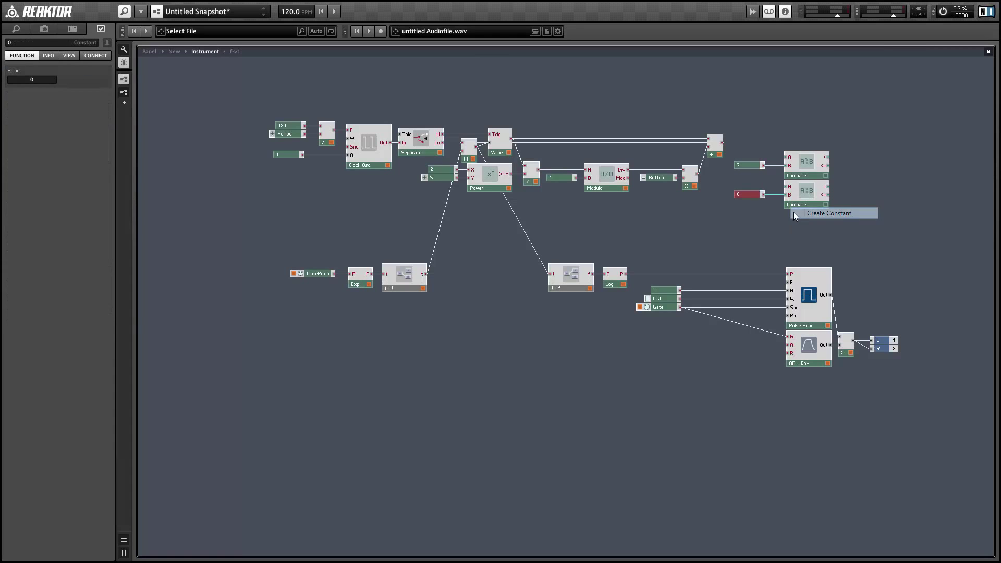
pyautogui.doubleClick(18, 78)
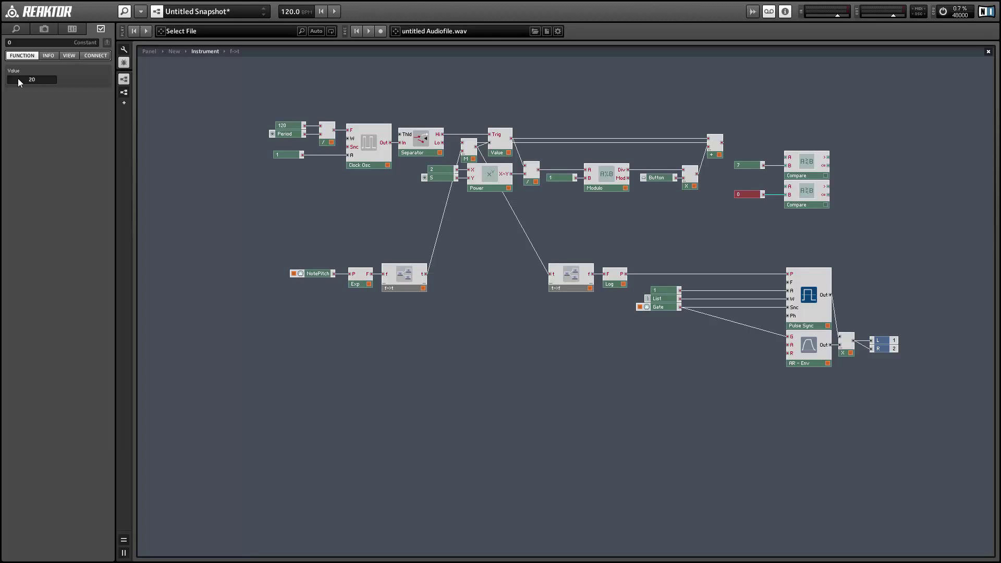
pyautogui.press('Return')
pyautogui.moveTo(723, 143); pyautogui.dragTo(804, 167)
# Step: Add a Math Multiply module and connect the upper Compare's output to it
pyautogui.click(843, 186)
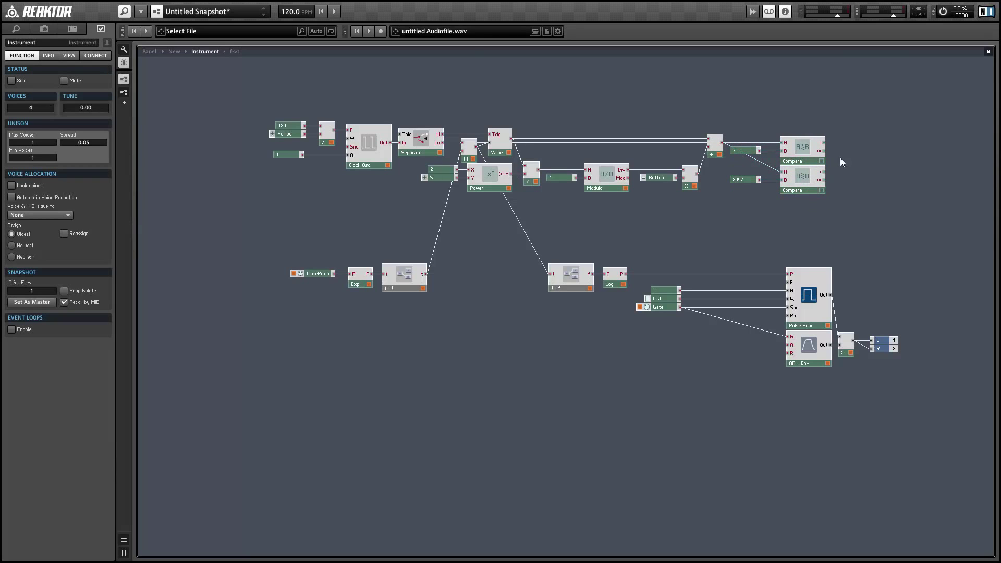
pyautogui.rightClick(841, 158)
pyautogui.moveTo(876, 163)
pyautogui.moveTo(792, 204)
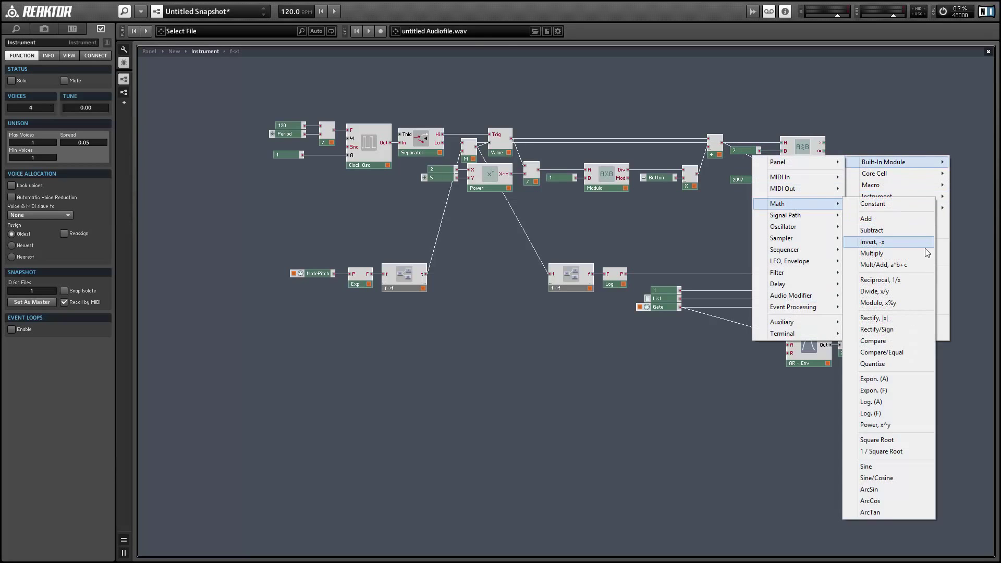
pyautogui.click(871, 254)
pyautogui.moveTo(825, 142); pyautogui.dragTo(791, 152)
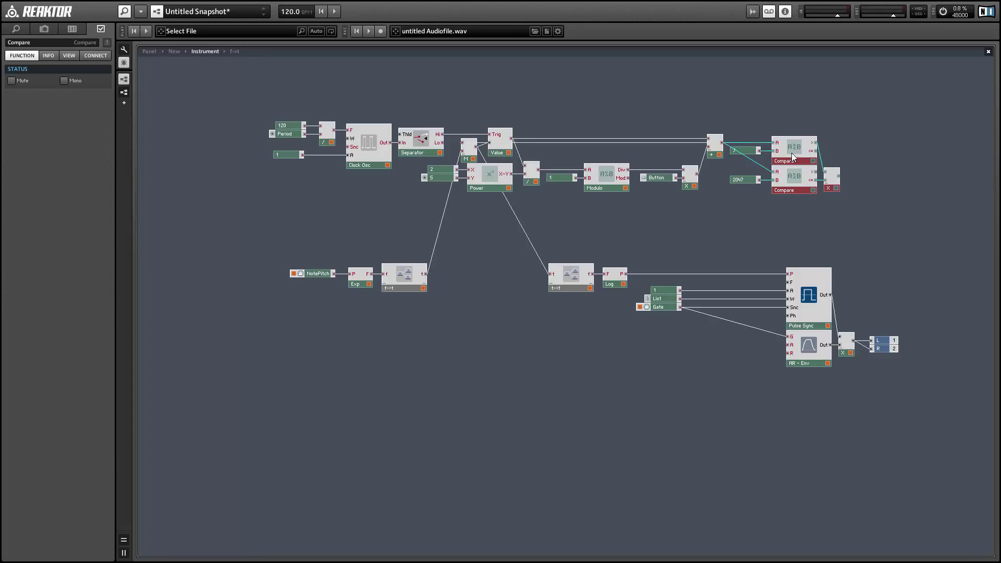
# Step: Shift the whole structure left and rearrange the 1, List, Gate and Pulse Sync groups
pyautogui.click(224, 106)
pyautogui.moveTo(178, 90); pyautogui.dragTo(901, 384)
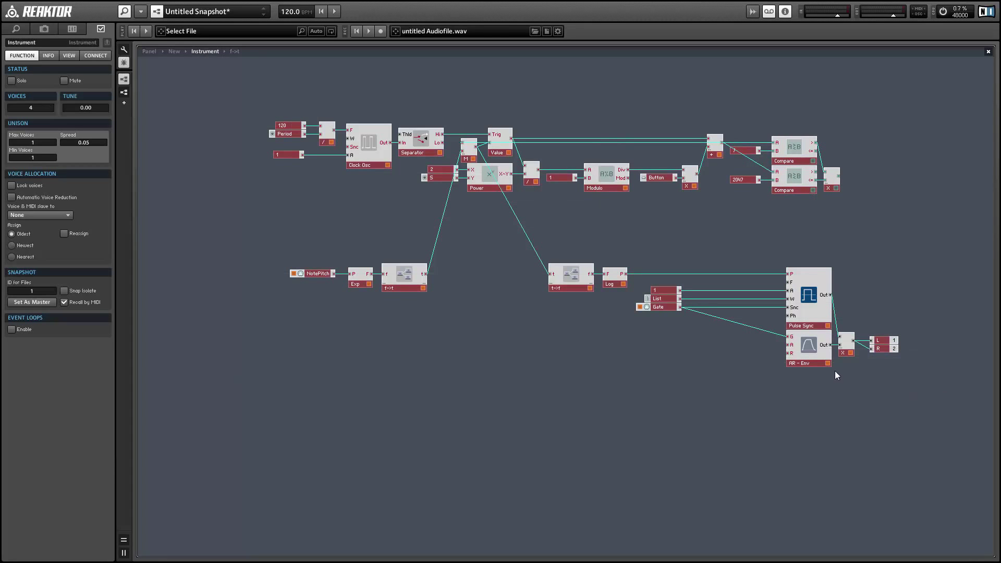
pyautogui.moveTo(808, 362); pyautogui.dragTo(713, 352)
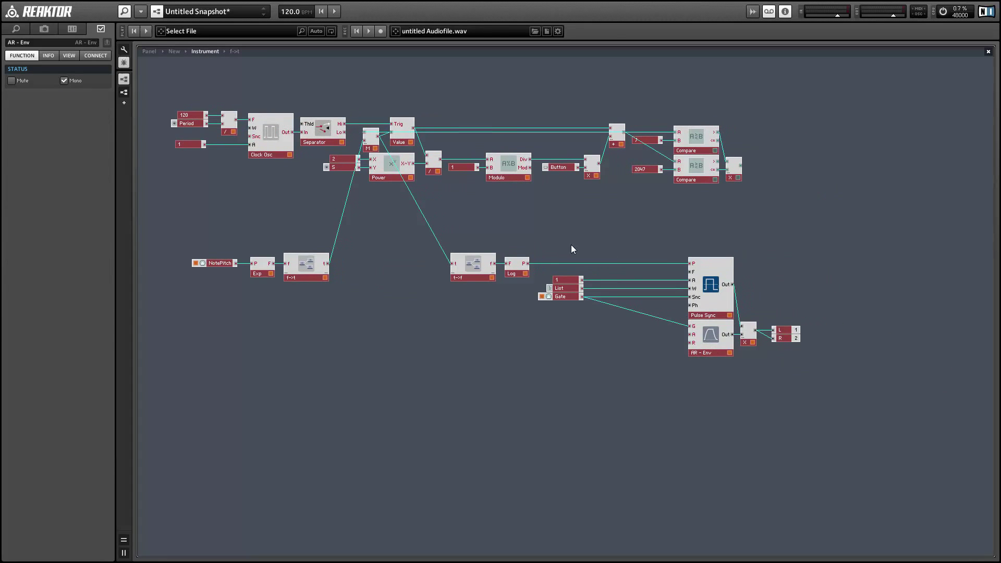
pyautogui.moveTo(542, 275); pyautogui.dragTo(645, 300)
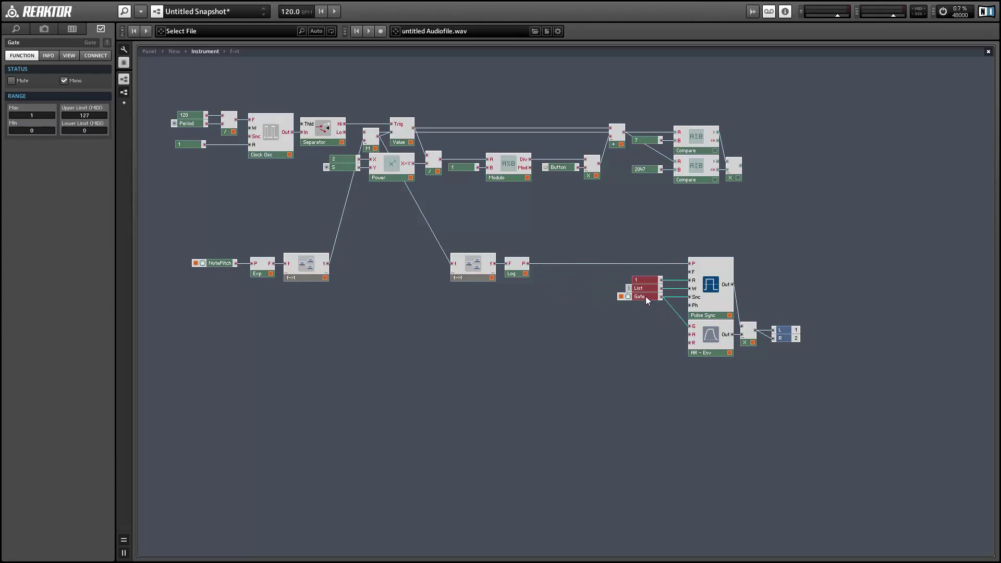
pyautogui.moveTo(634, 241); pyautogui.dragTo(856, 386)
pyautogui.moveTo(731, 353); pyautogui.dragTo(823, 352)
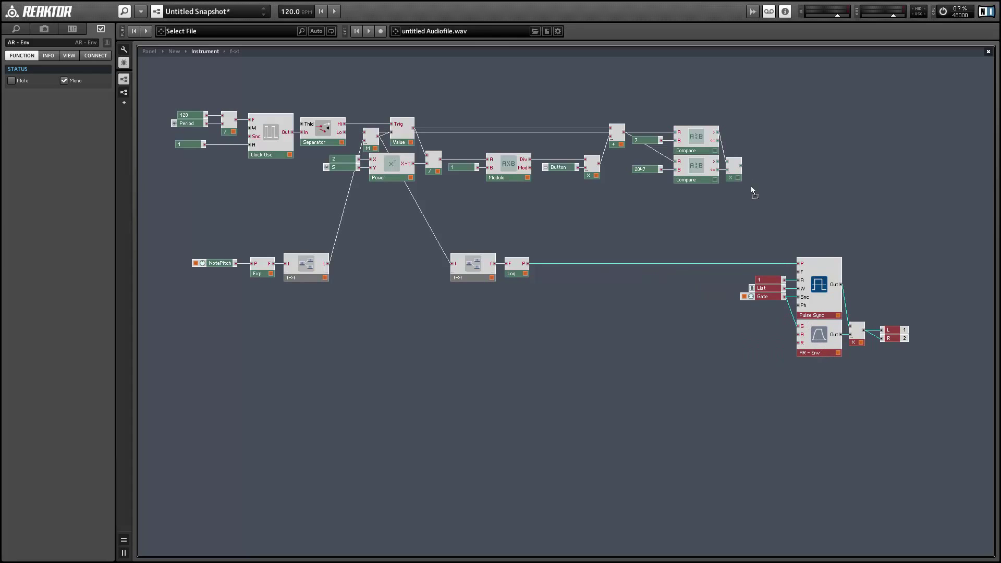
pyautogui.moveTo(770, 280)
pyautogui.mouseDown()
pyautogui.moveTo(618, 227)
pyautogui.moveTo(780, 274)
pyautogui.moveTo(763, 248)
pyautogui.moveTo(765, 280)
pyautogui.mouseUp()
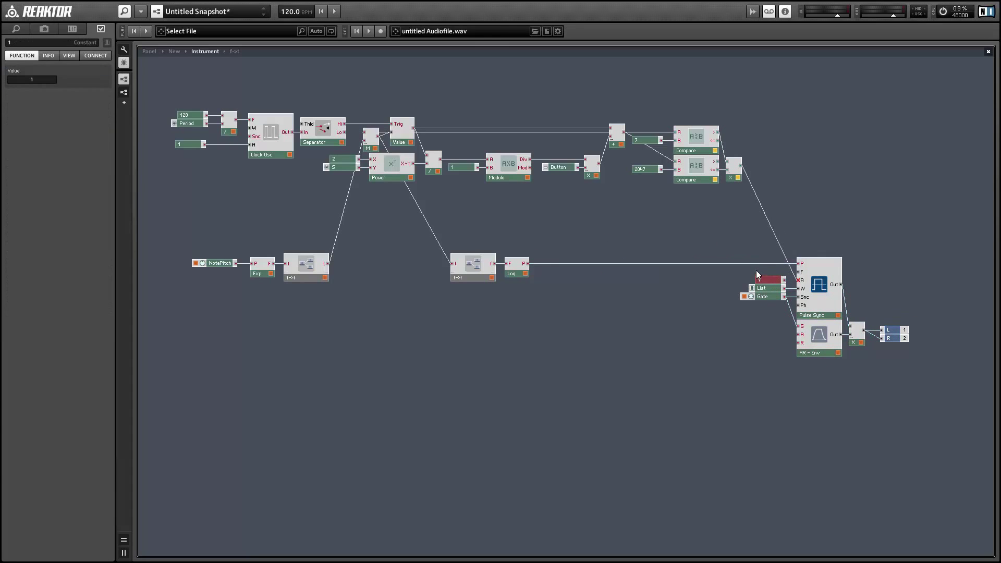
# Step: Set both Compare modules and the Multiply to mono
pyautogui.click(714, 98)
pyautogui.moveTo(760, 97); pyautogui.dragTo(667, 193)
pyautogui.rightClick(705, 178)
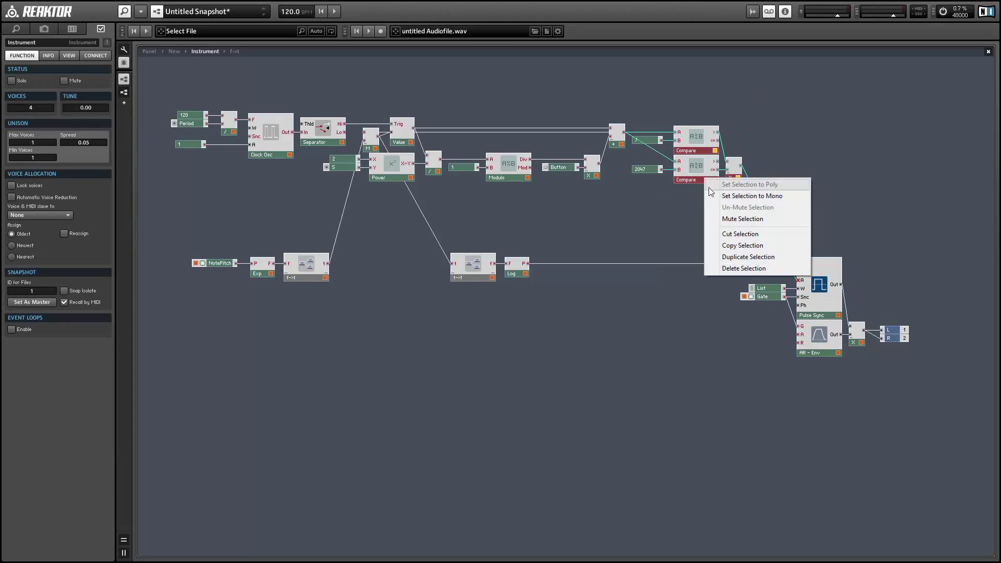
pyautogui.click(729, 196)
# Step: Move the lower row of modules up
pyautogui.moveTo(180, 234); pyautogui.dragTo(869, 370)
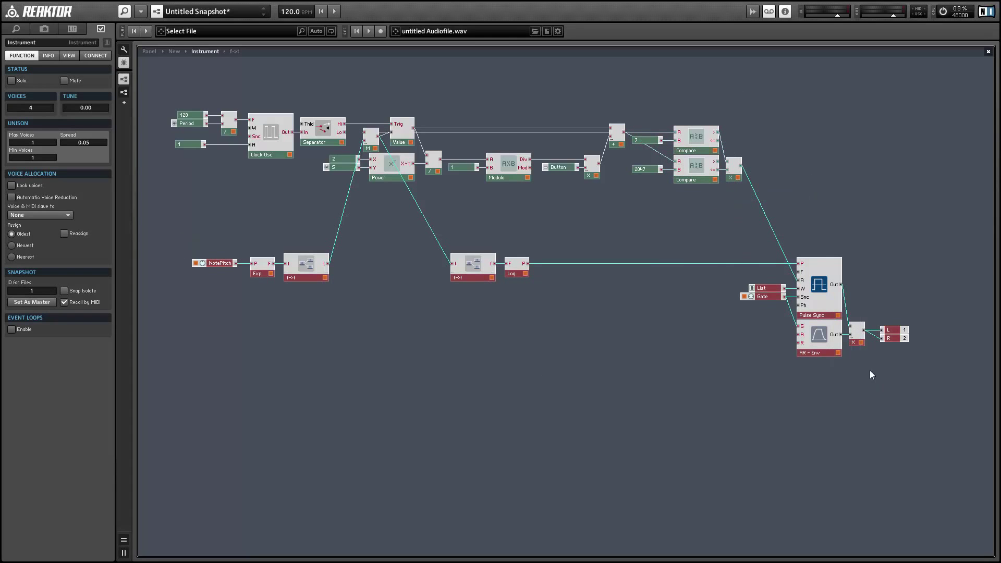
pyautogui.moveTo(825, 340); pyautogui.dragTo(833, 295)
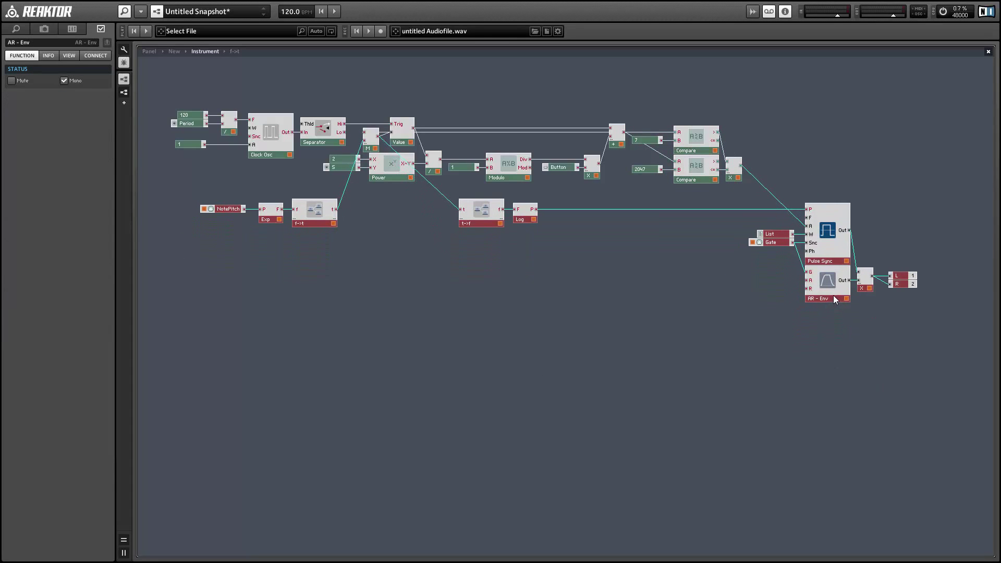
pyautogui.click(733, 304)
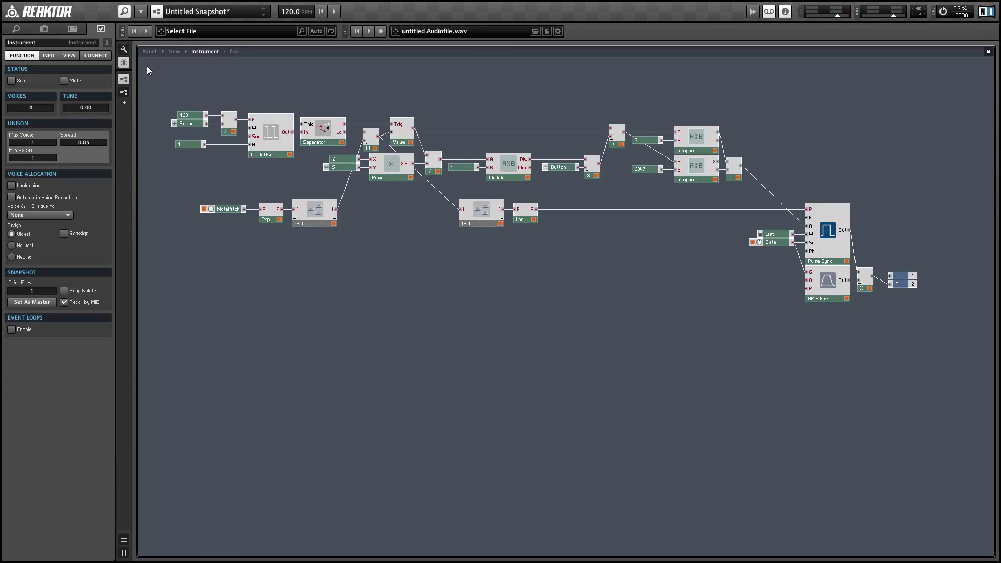
# Step: In the unlocked Panel view, hide the List control's label
pyautogui.click(146, 51)
pyautogui.click(124, 49)
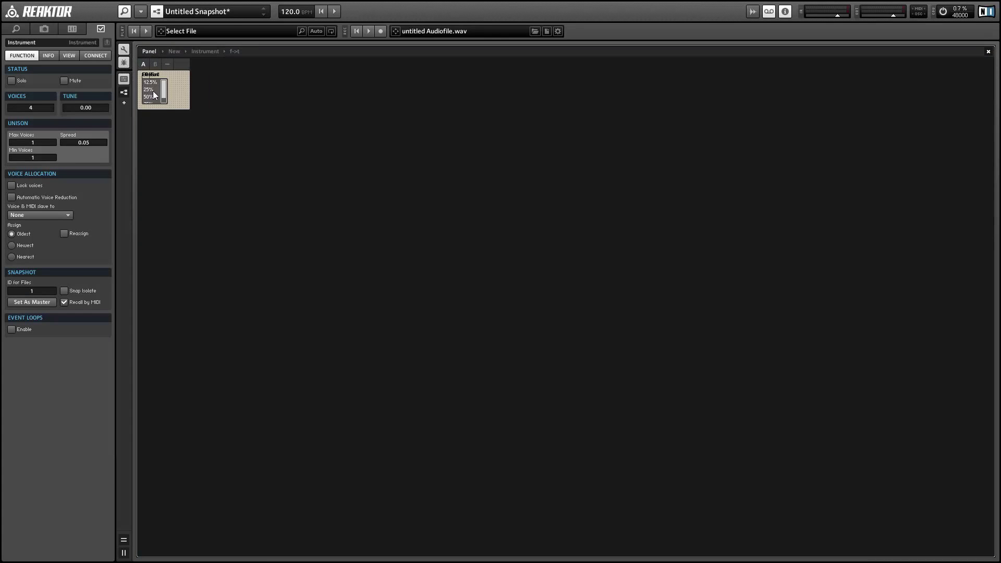
pyautogui.click(153, 94)
pyautogui.click(67, 56)
pyautogui.click(47, 195)
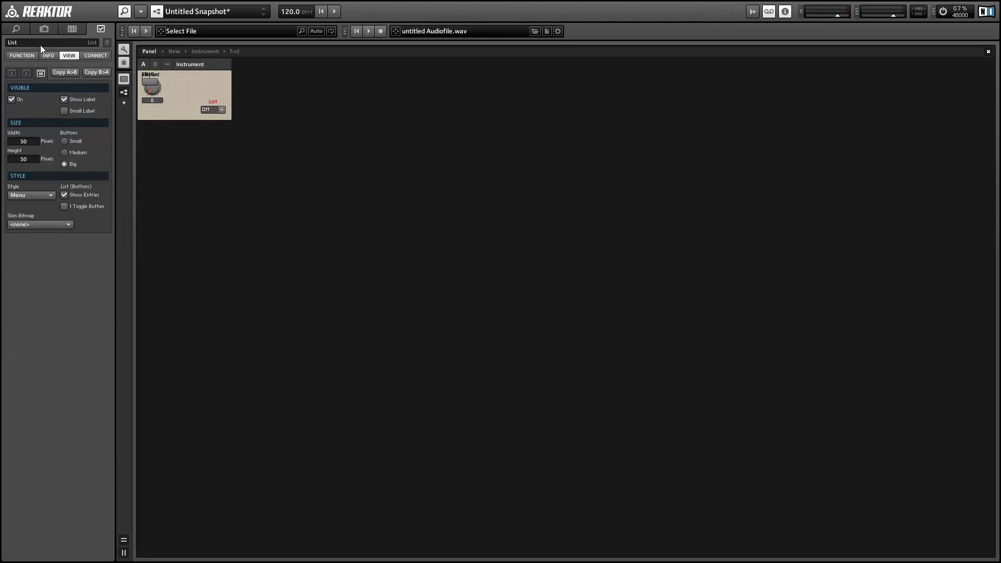
pyautogui.click(68, 102)
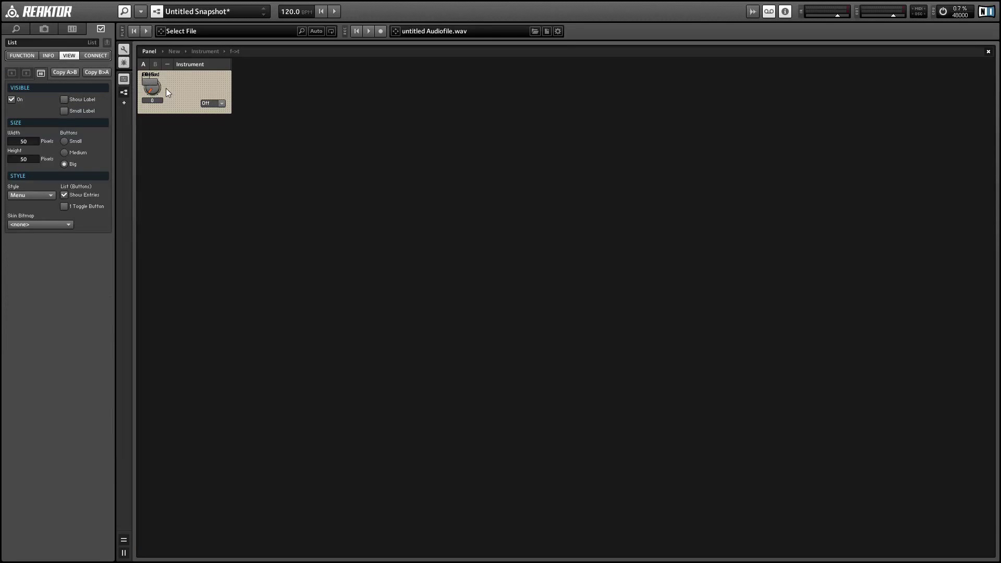
# Step: Move the Button below the list menu and rename it Direction
pyautogui.moveTo(150, 82); pyautogui.dragTo(209, 120)
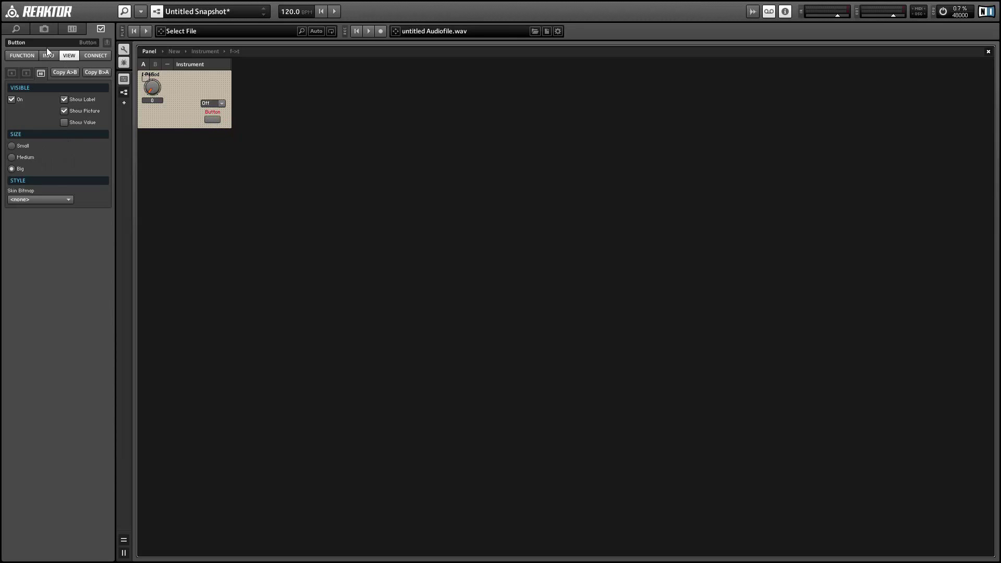
pyautogui.doubleClick(6, 43)
pyautogui.write('Directi')
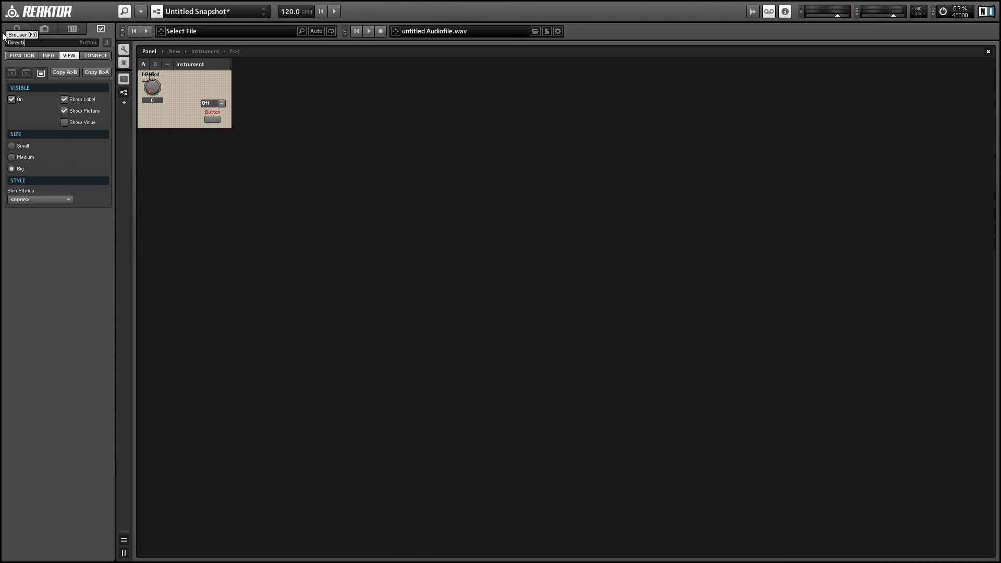
pyautogui.write('on')
pyautogui.press('Return')
# Step: Place the S and Period knobs side by side and rename S to Shift
pyautogui.click(211, 102)
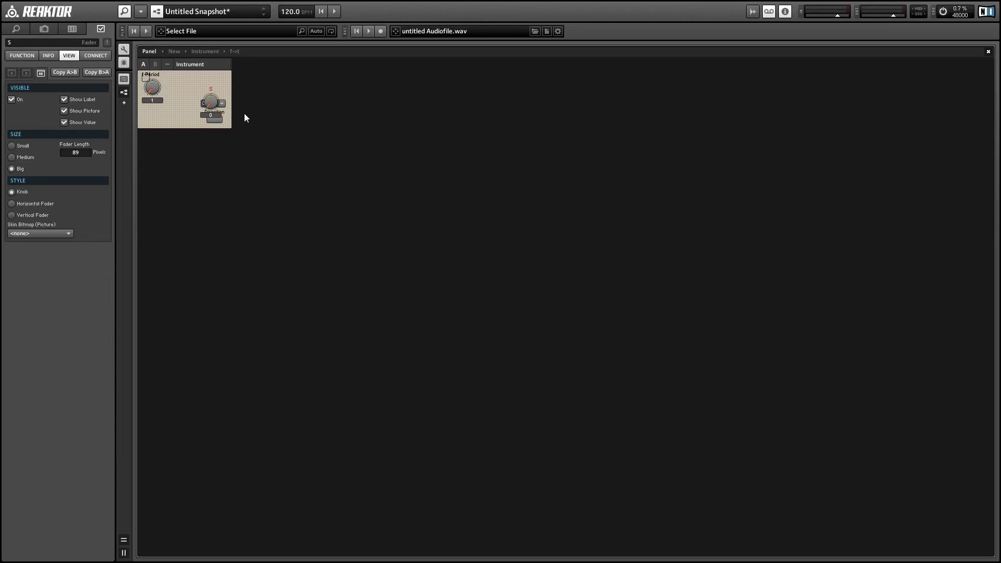
pyautogui.moveTo(211, 102); pyautogui.dragTo(275, 110)
pyautogui.moveTo(152, 87); pyautogui.dragTo(304, 119)
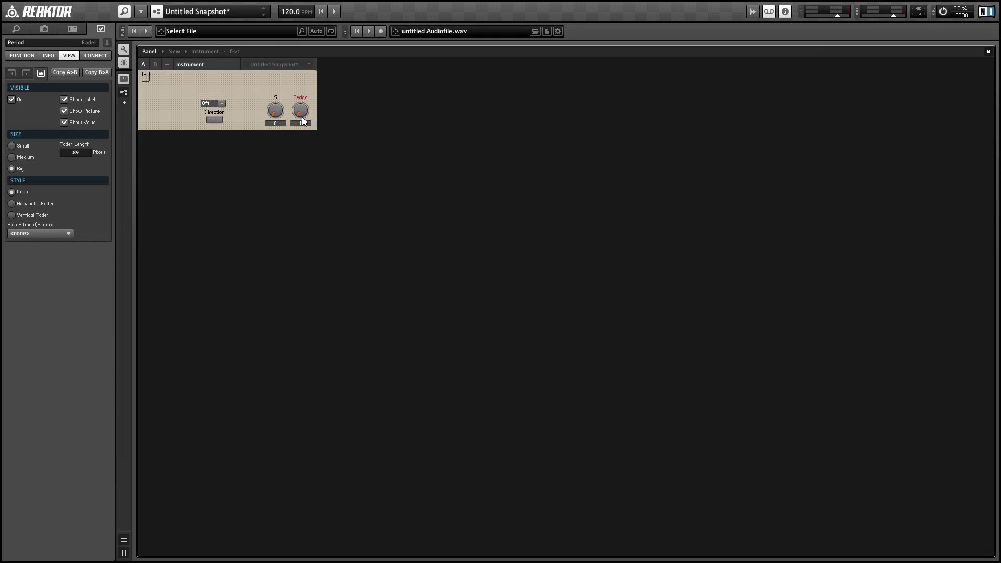
pyautogui.click(276, 99)
pyautogui.click(21, 42)
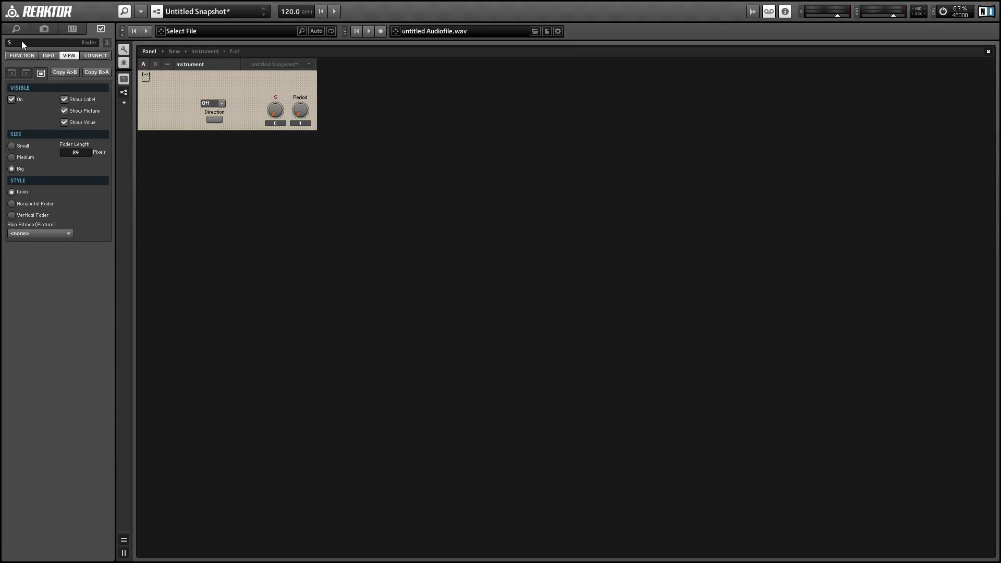
pyautogui.write('hift')
# Step: Hide the f->t macro element from the panel
pyautogui.click(147, 74)
pyautogui.click(146, 75)
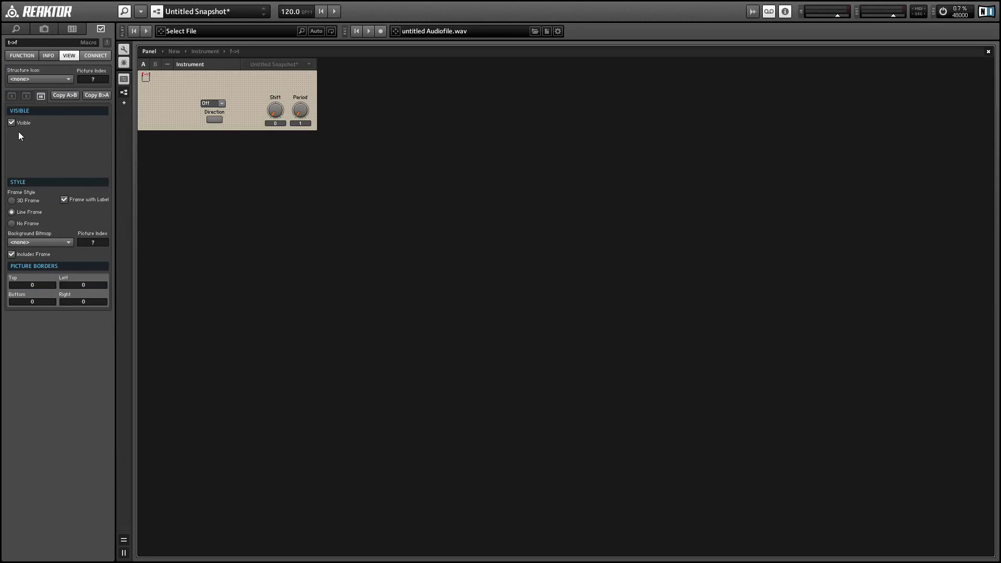
pyautogui.click(145, 75)
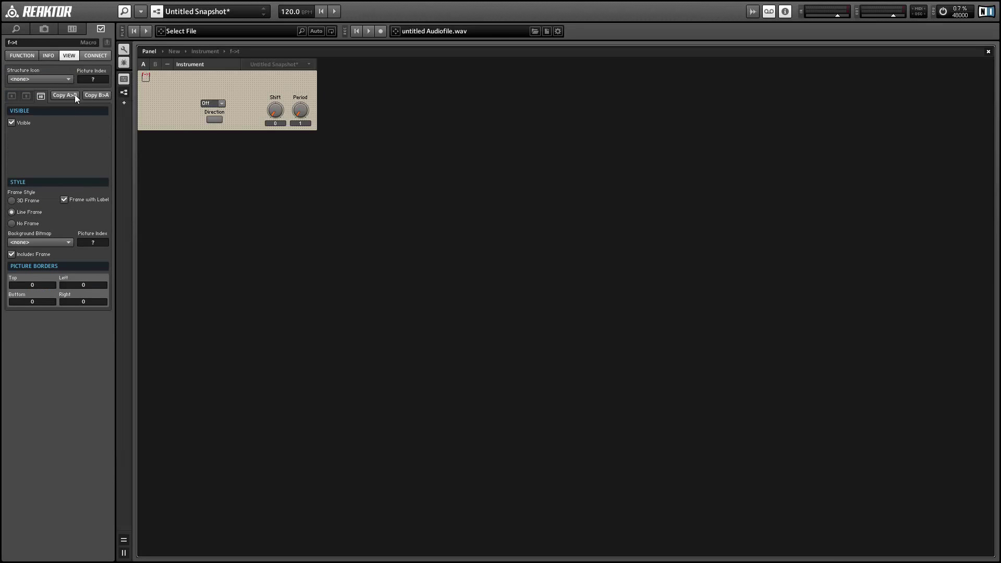
pyautogui.click(31, 123)
# Step: Move the Shift and Period knobs closer to Direction and lock the panel
pyautogui.click(270, 116)
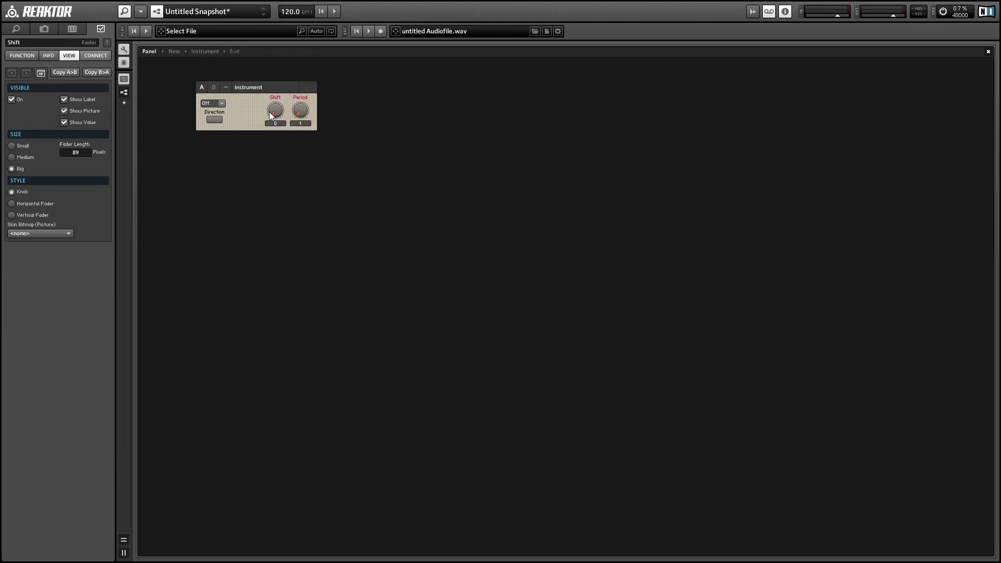
pyautogui.moveTo(269, 111); pyautogui.dragTo(237, 109)
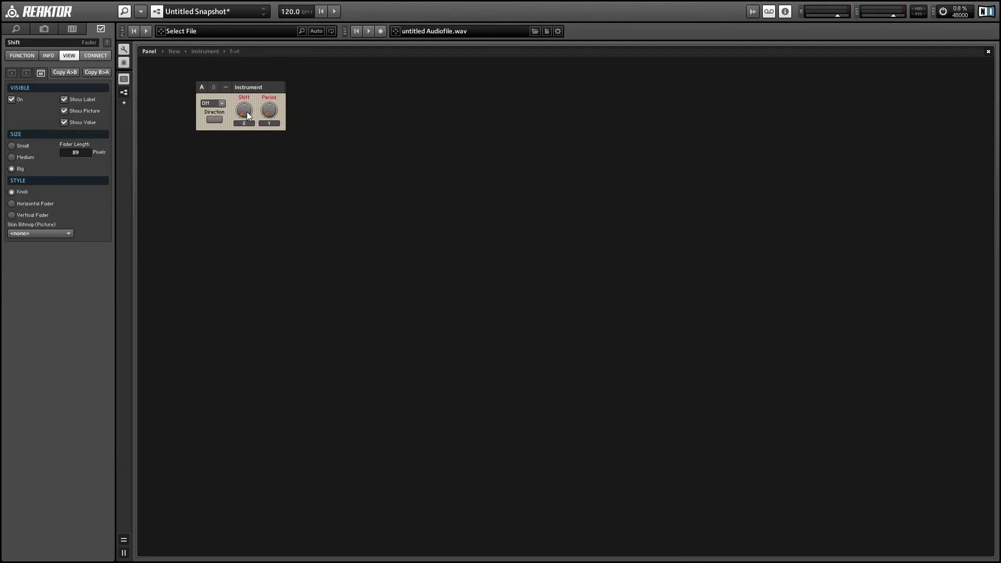
pyautogui.click(123, 48)
pyautogui.click(158, 79)
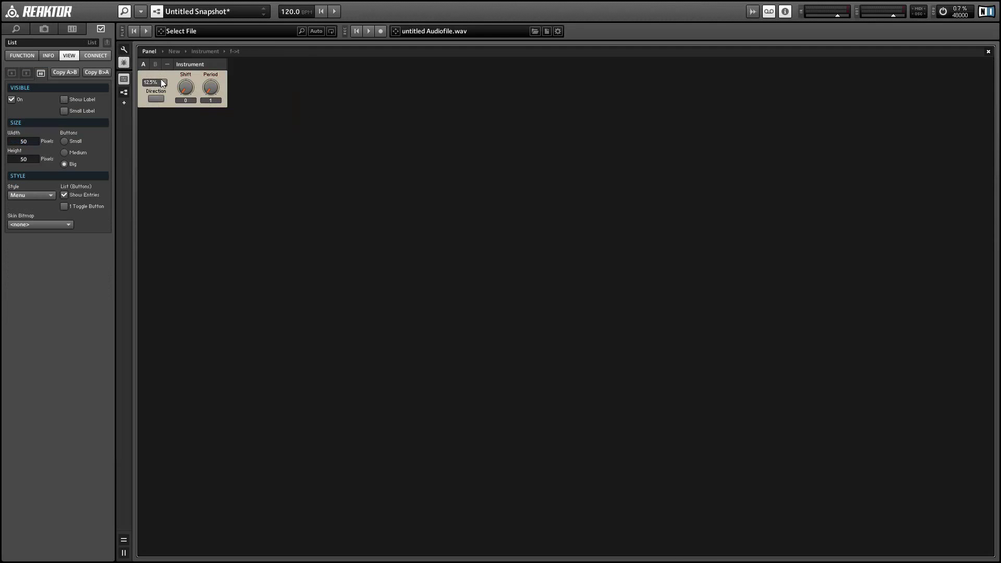